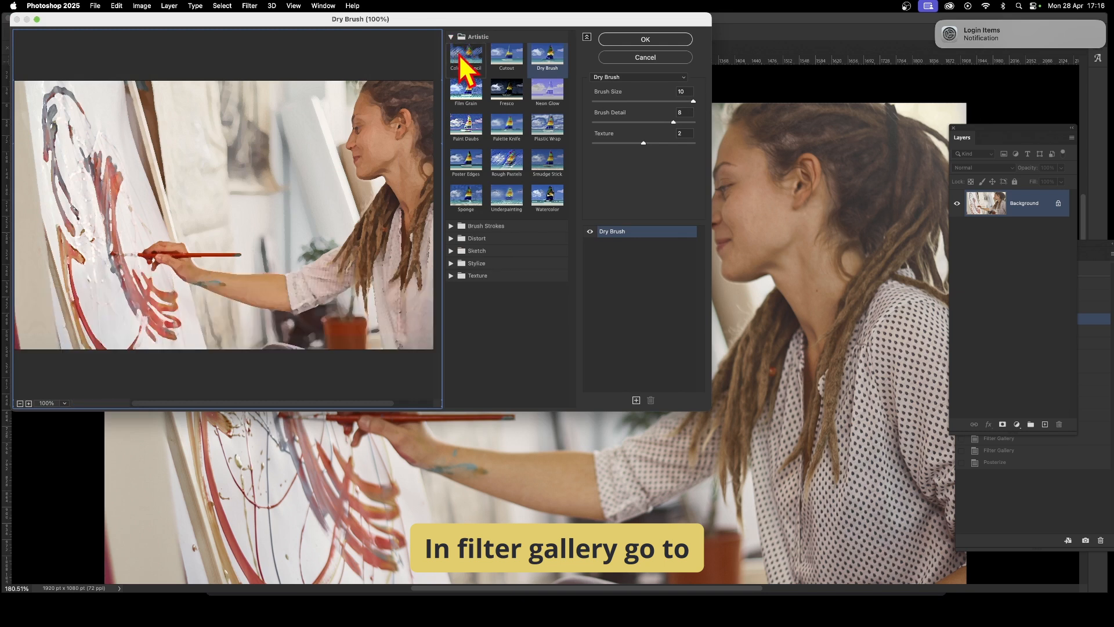
# - Apply the Dry Brush filter with brush size 7, brush detail 1 and texture 3, then undo it
pyautogui.click(547, 57)
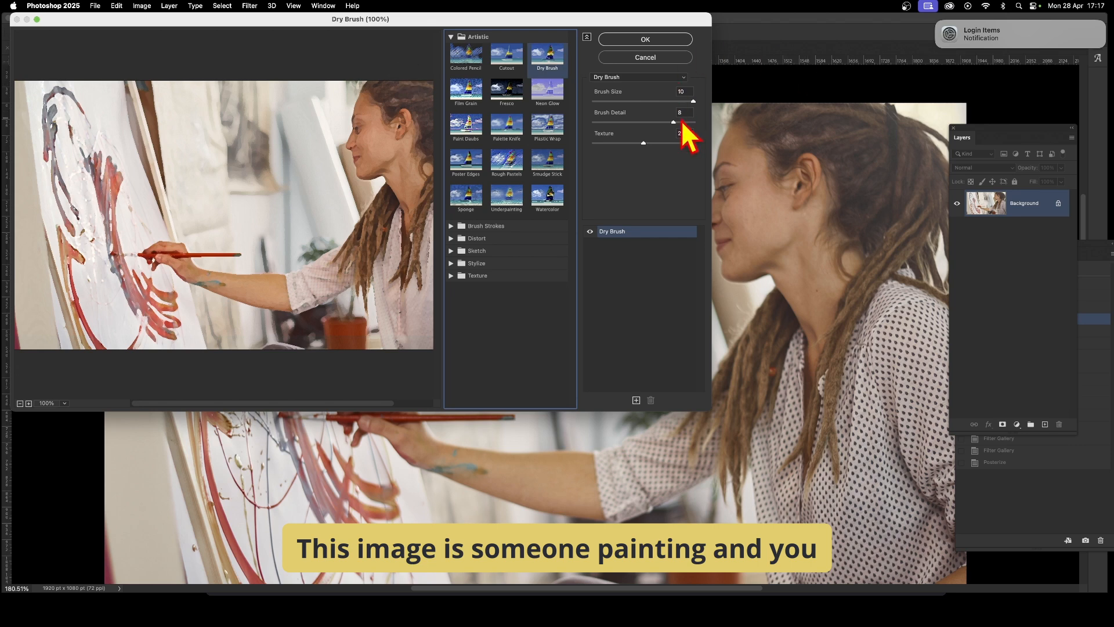
pyautogui.moveTo(696, 110)
pyautogui.mouseDown()
pyautogui.moveTo(600, 110)
pyautogui.moveTo(667, 105)
pyautogui.moveTo(604, 134)
pyautogui.moveTo(545, 136)
pyautogui.mouseUp()
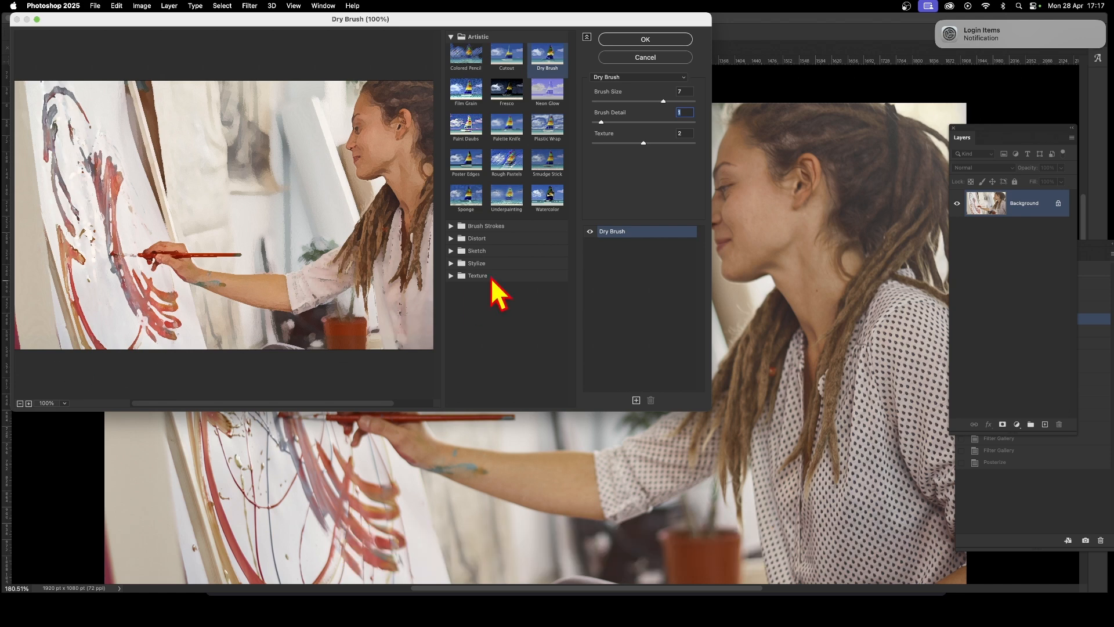
pyautogui.moveTo(658, 141); pyautogui.dragTo(712, 150)
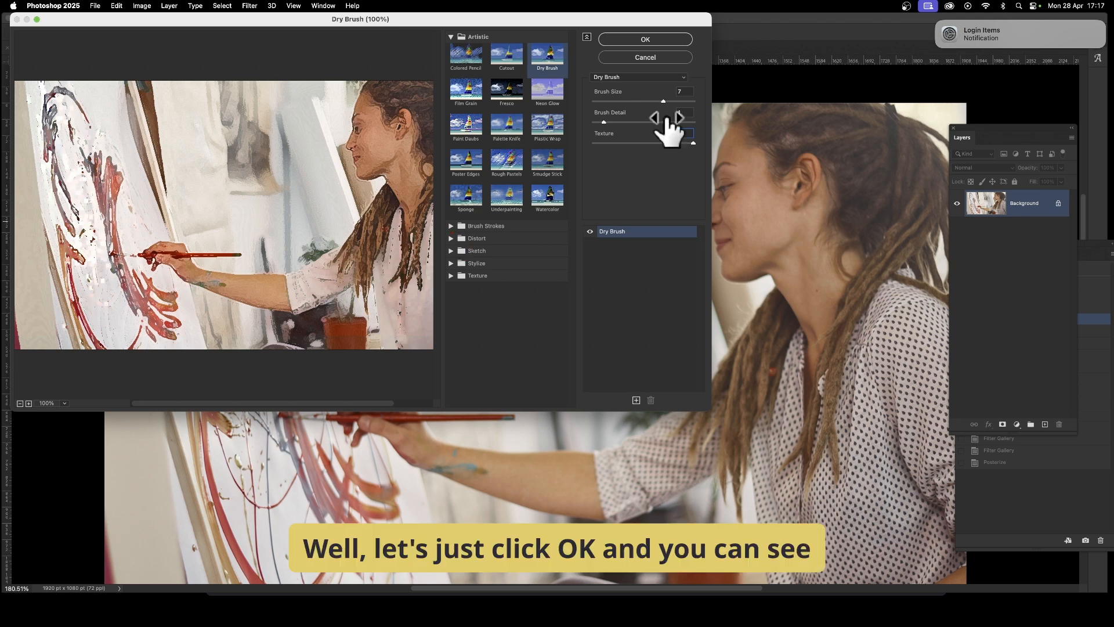
pyautogui.click(648, 39)
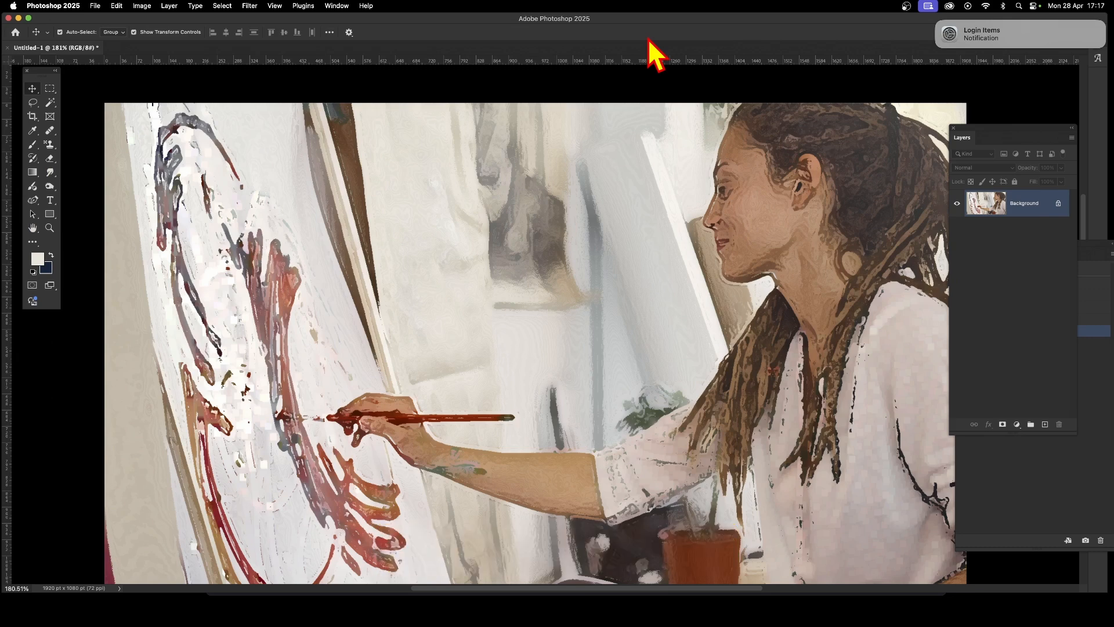
pyautogui.press('super+z')
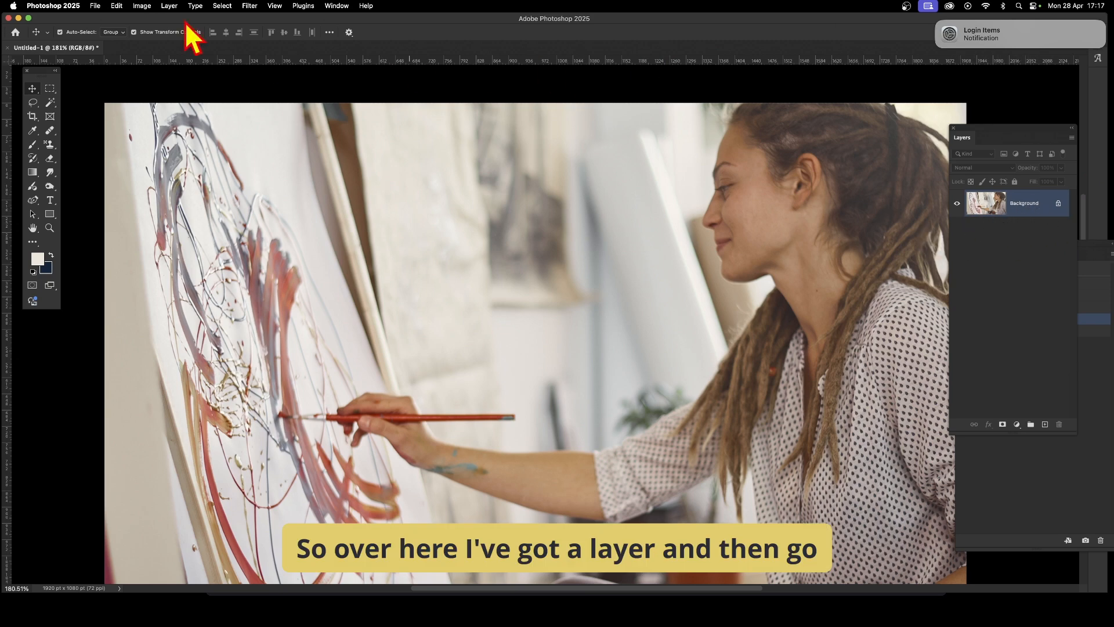
# - Duplicate the Background layer
pyautogui.click(169, 5)
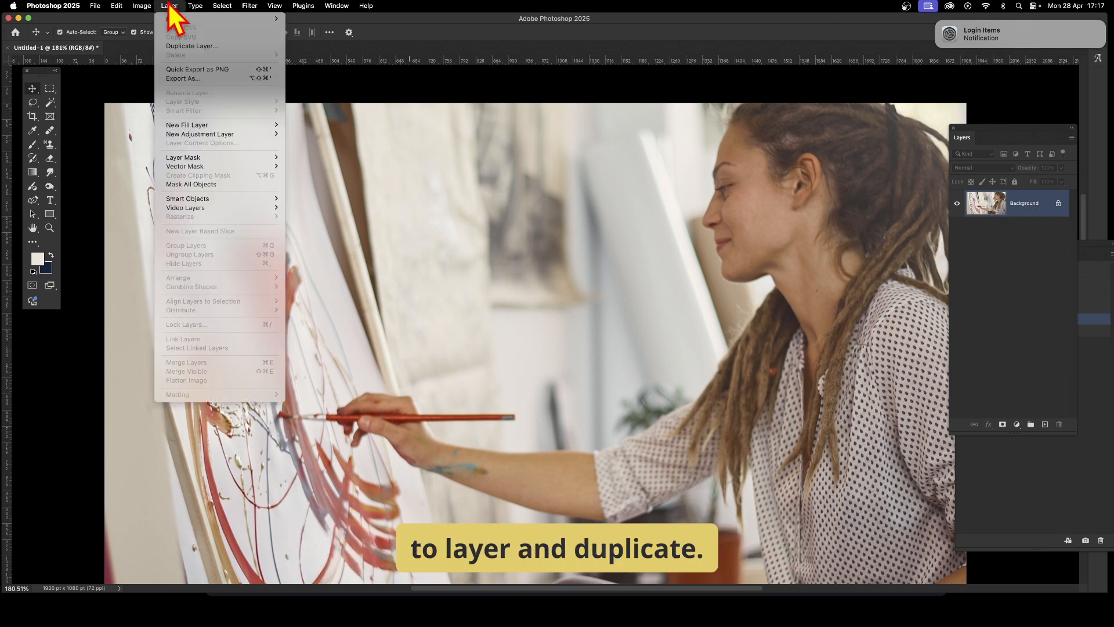
pyautogui.click(174, 47)
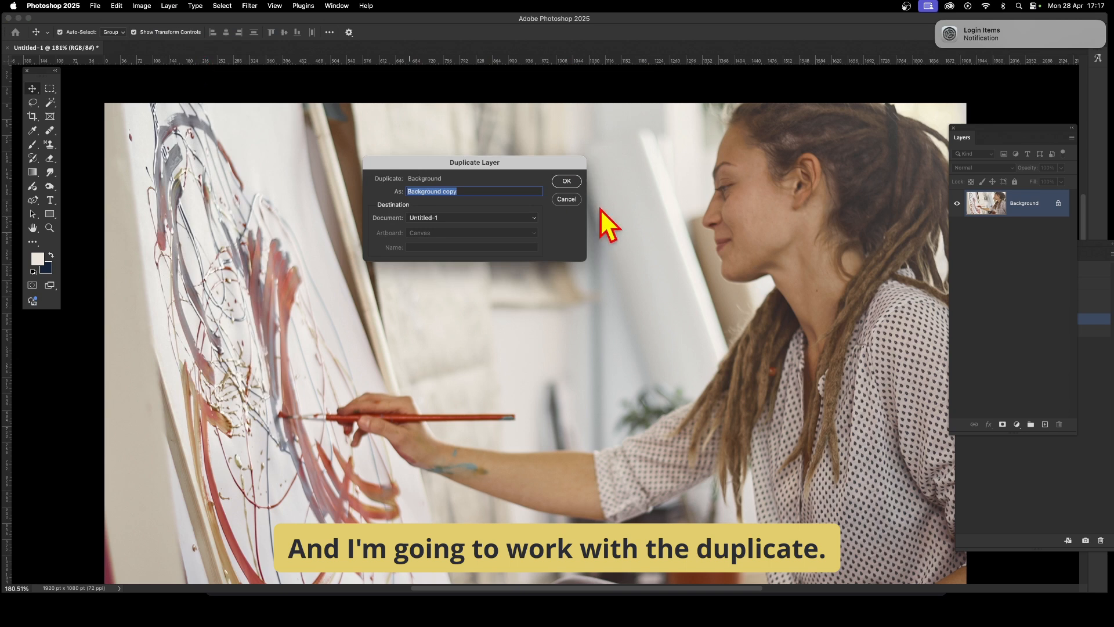
pyautogui.click(567, 181)
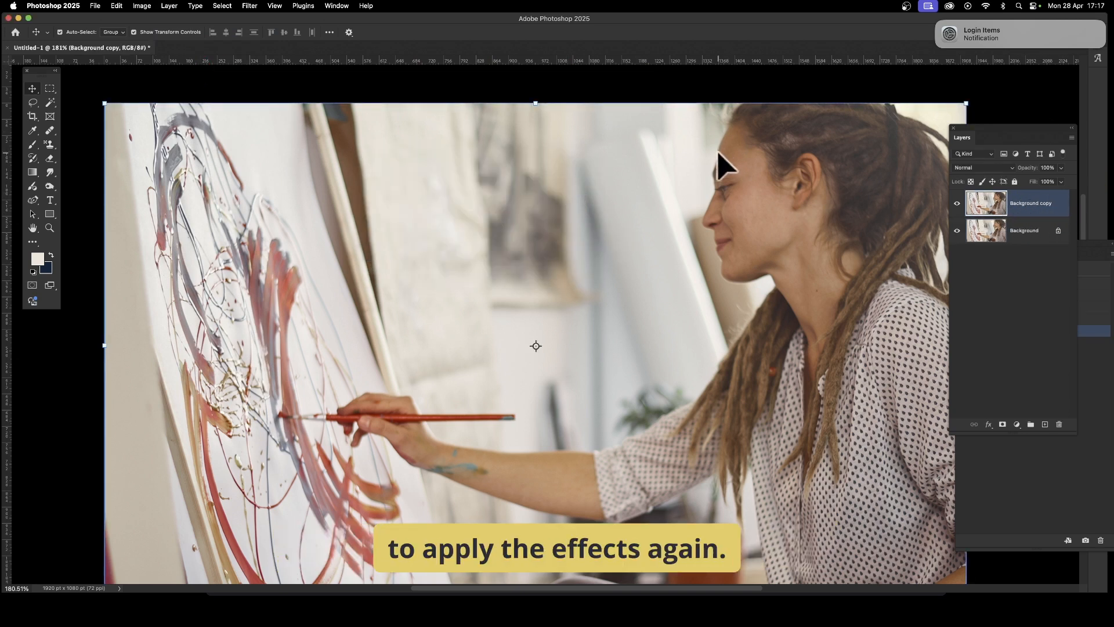
# - Apply Dry Brush in the Filter Gallery to the copy layer with brush size 10, brush detail 3 and texture 1
pyautogui.click(254, 7)
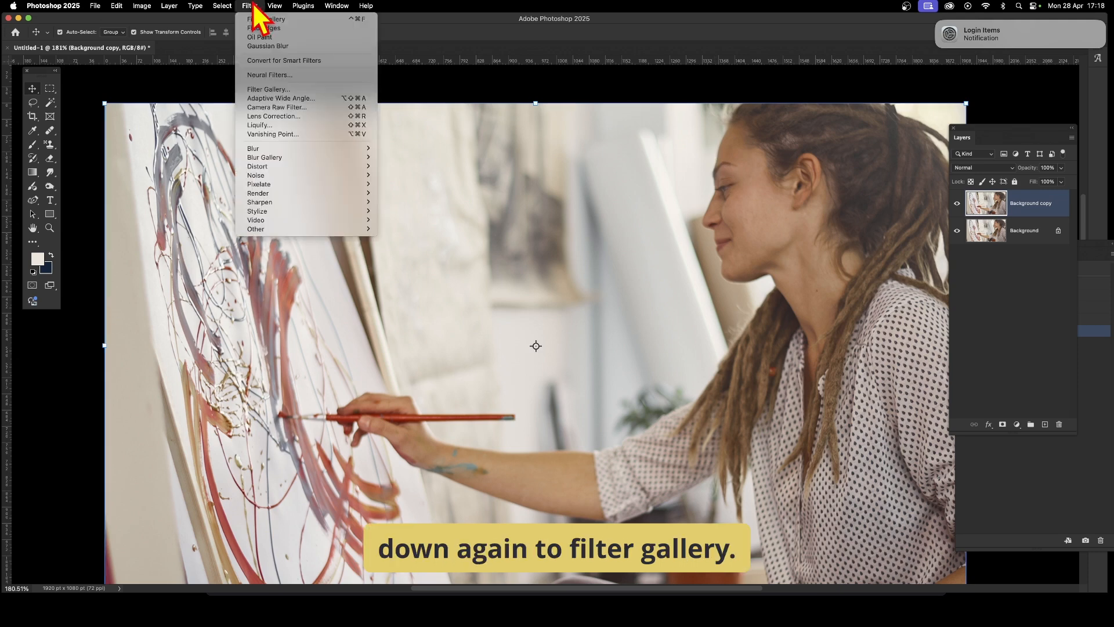
pyautogui.click(264, 89)
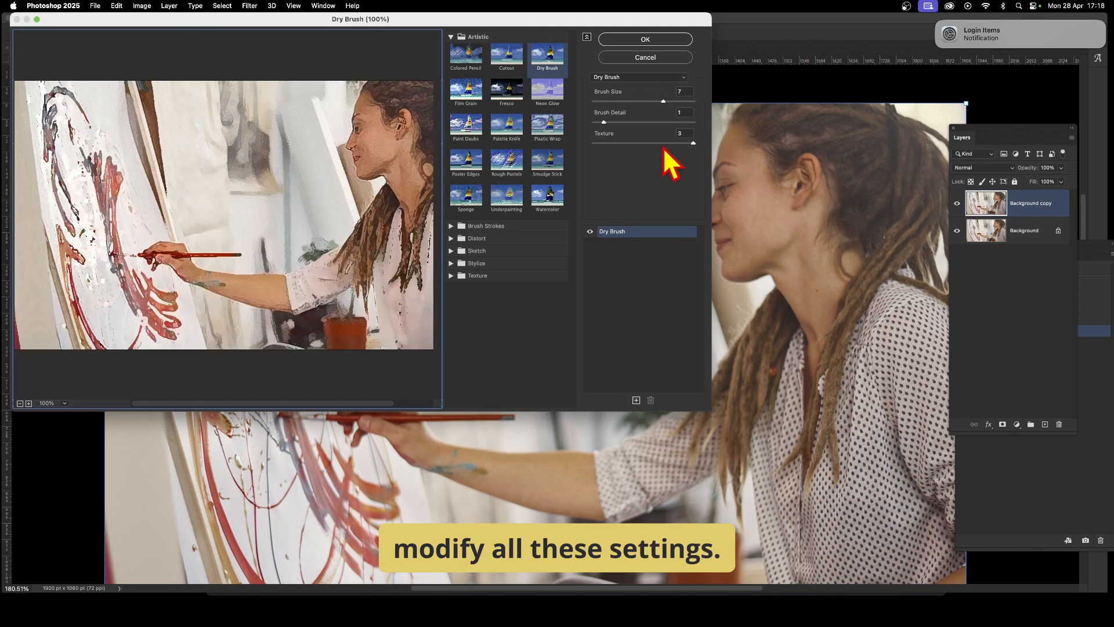
pyautogui.moveTo(661, 144)
pyautogui.mouseDown()
pyautogui.moveTo(593, 142)
pyautogui.moveTo(607, 120)
pyautogui.moveTo(667, 130)
pyautogui.moveTo(624, 132)
pyautogui.moveTo(618, 107)
pyautogui.moveTo(698, 113)
pyautogui.mouseUp()
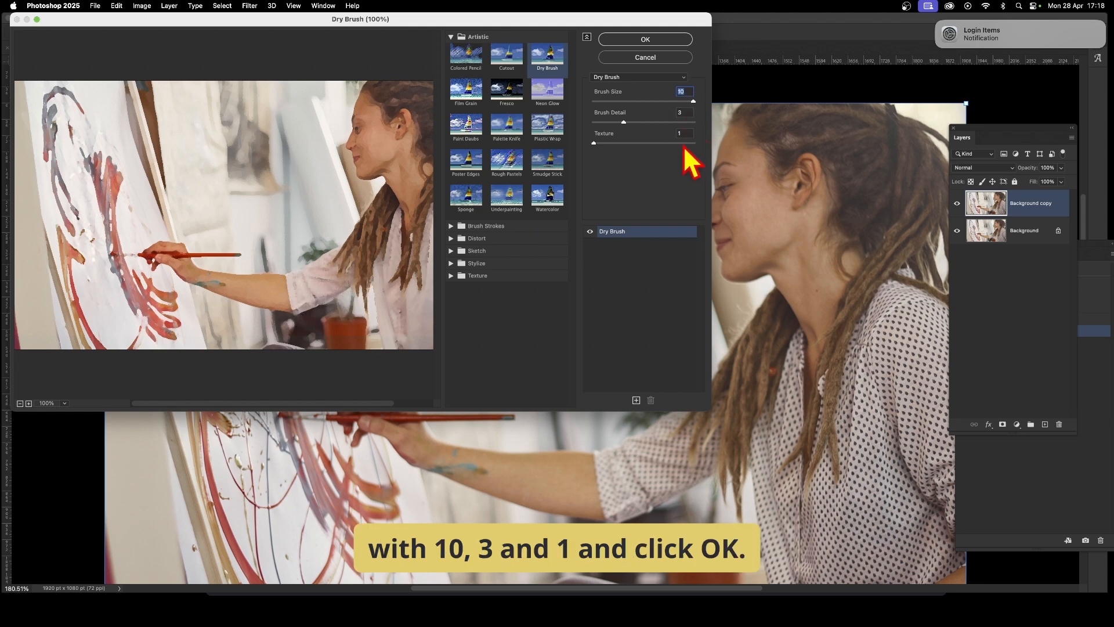
pyautogui.click(654, 40)
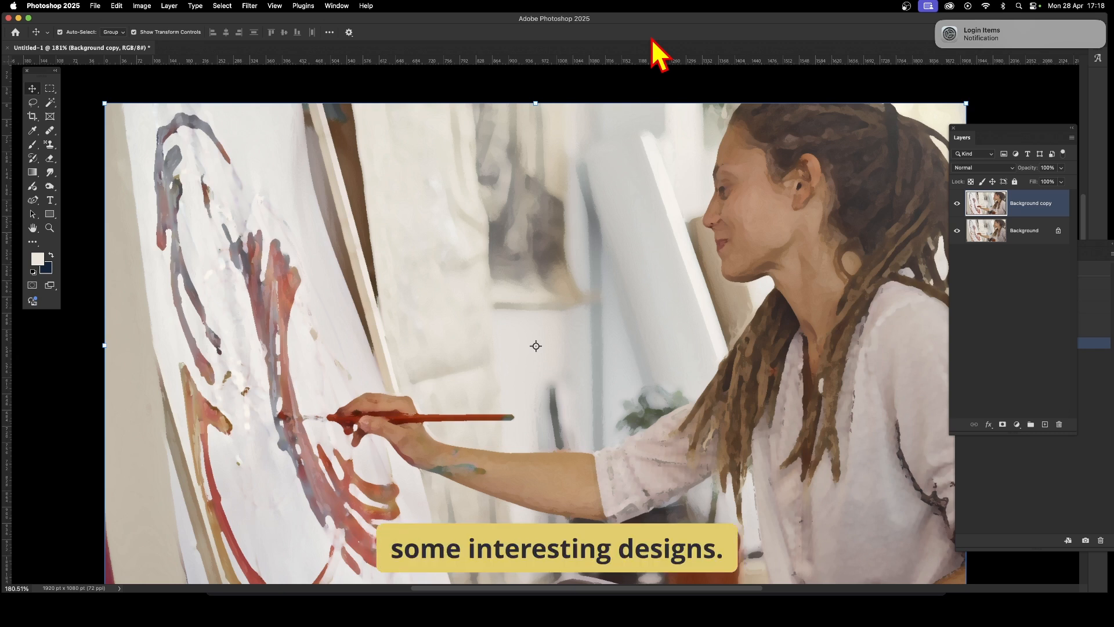
# - Reapply the last Filter Gallery effect four more times to the copy layer
pyautogui.click(250, 6)
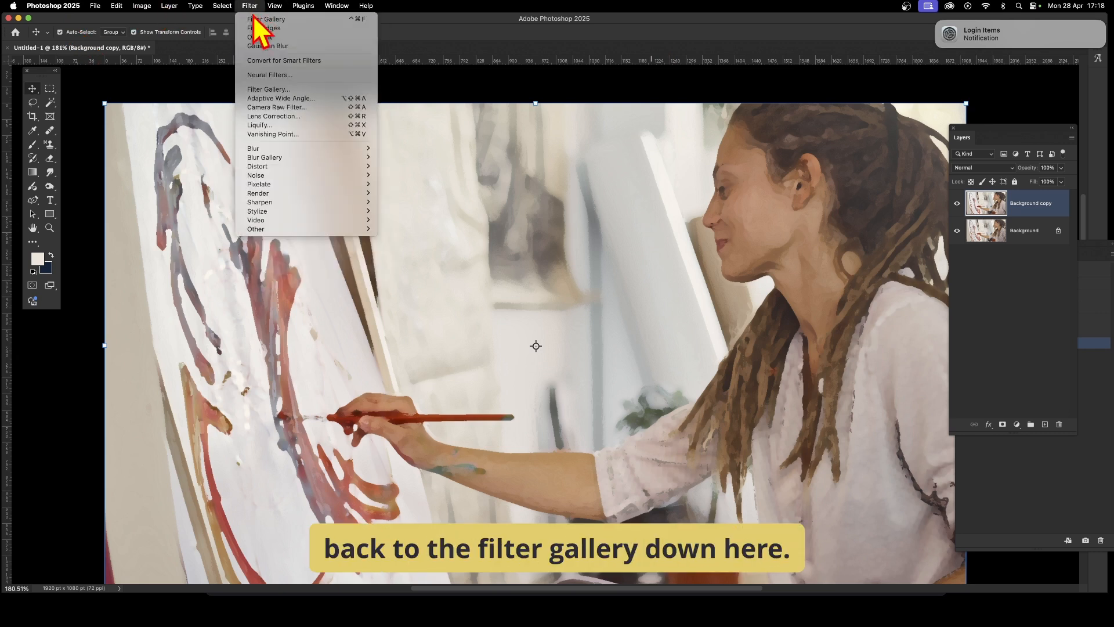
pyautogui.click(287, 19)
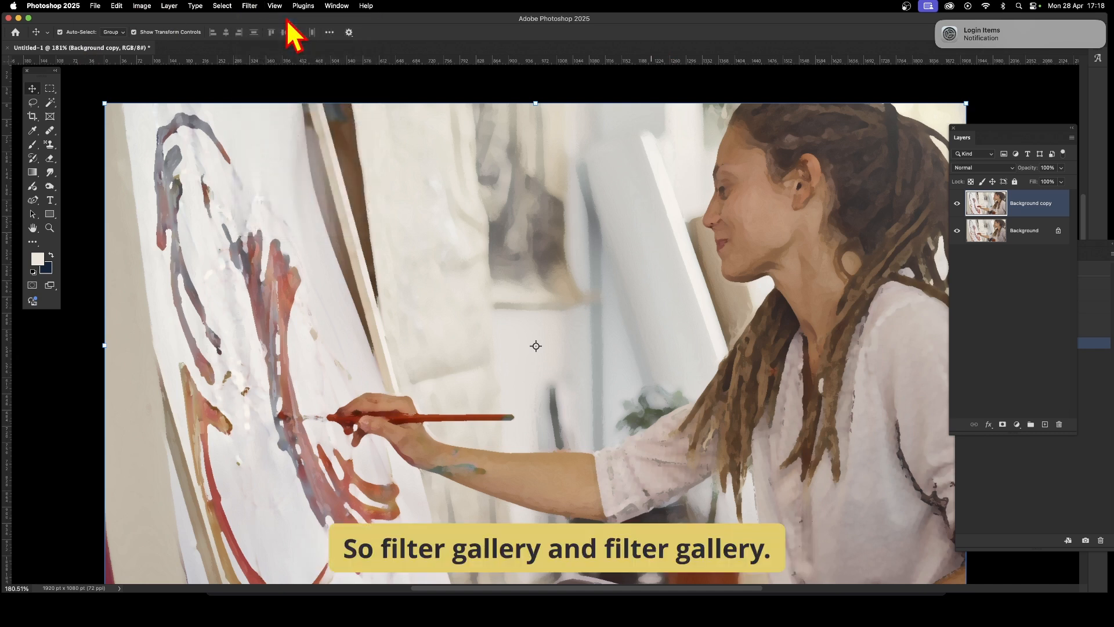
pyautogui.click(250, 7)
pyautogui.click(252, 19)
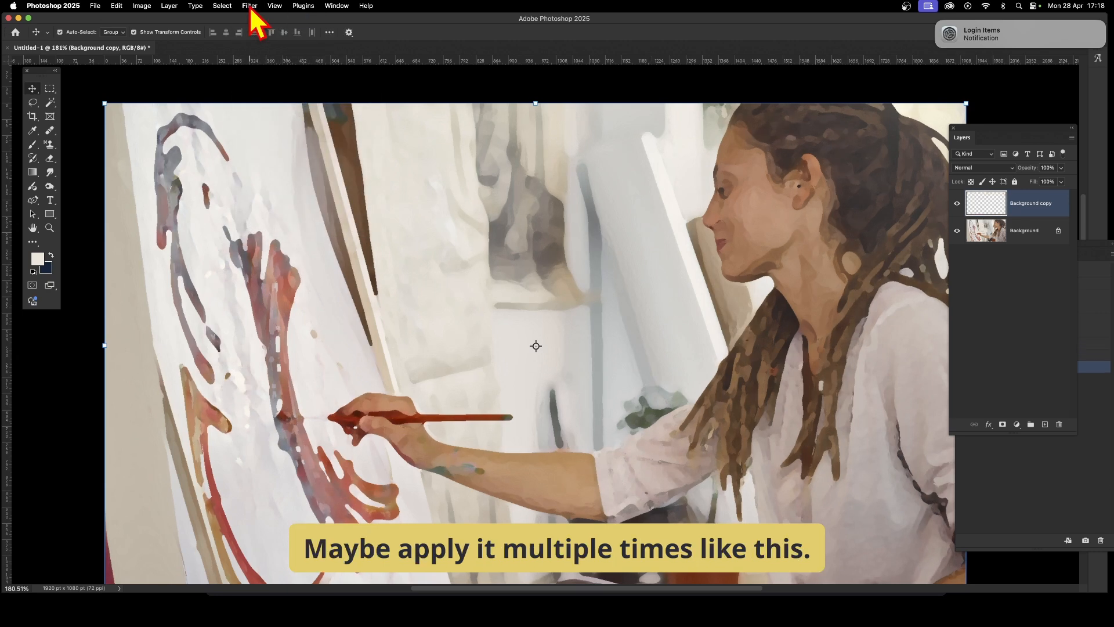
pyautogui.click(251, 7)
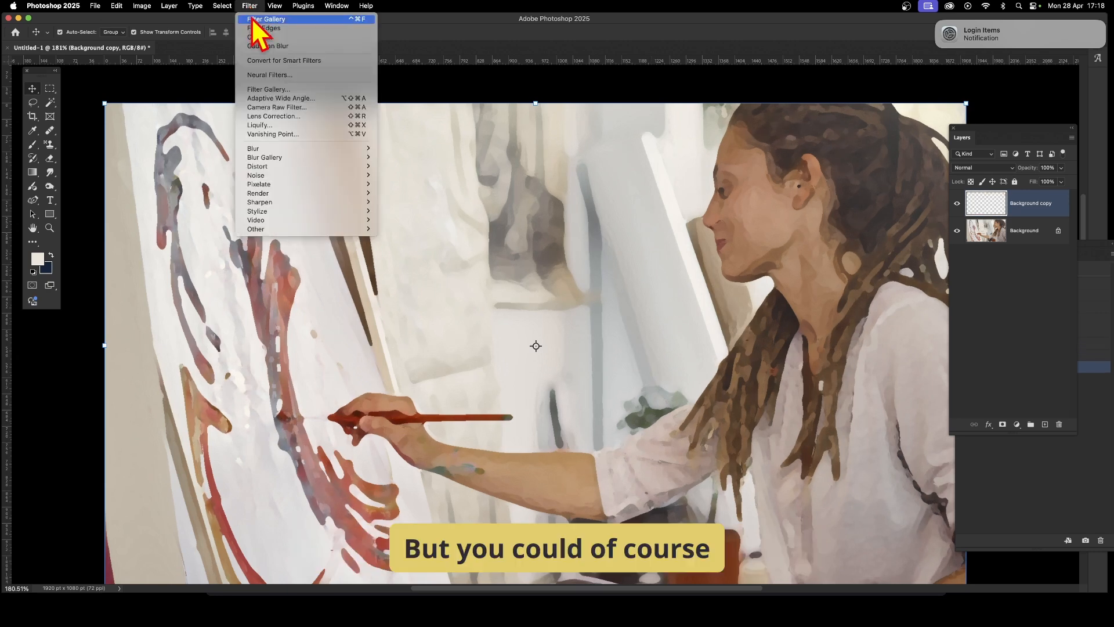
pyautogui.click(252, 18)
pyautogui.click(248, 7)
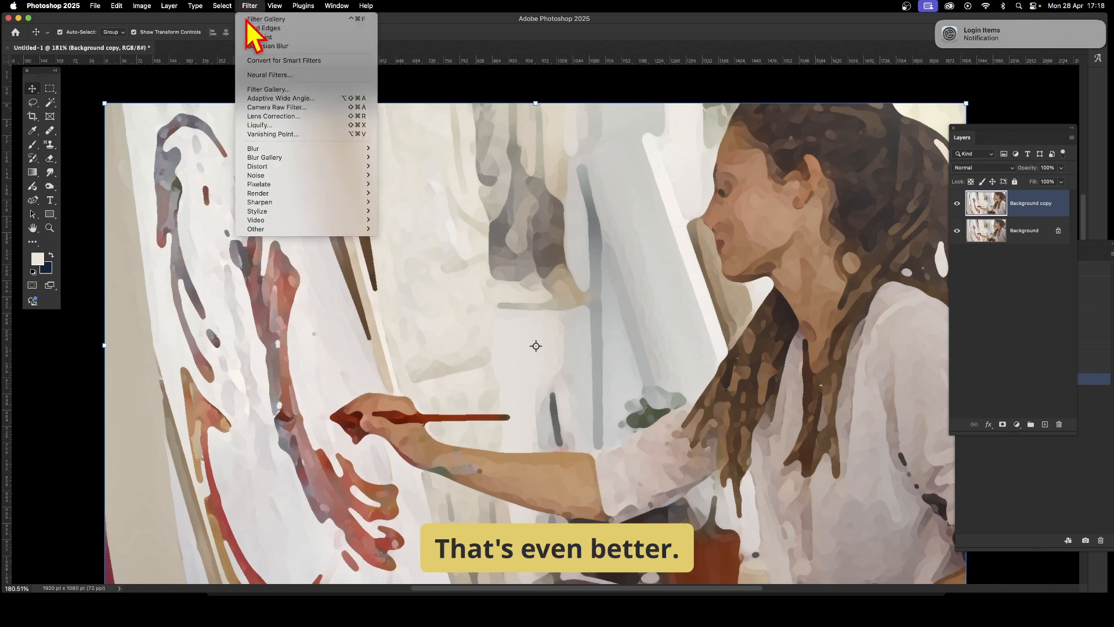
pyautogui.click(248, 19)
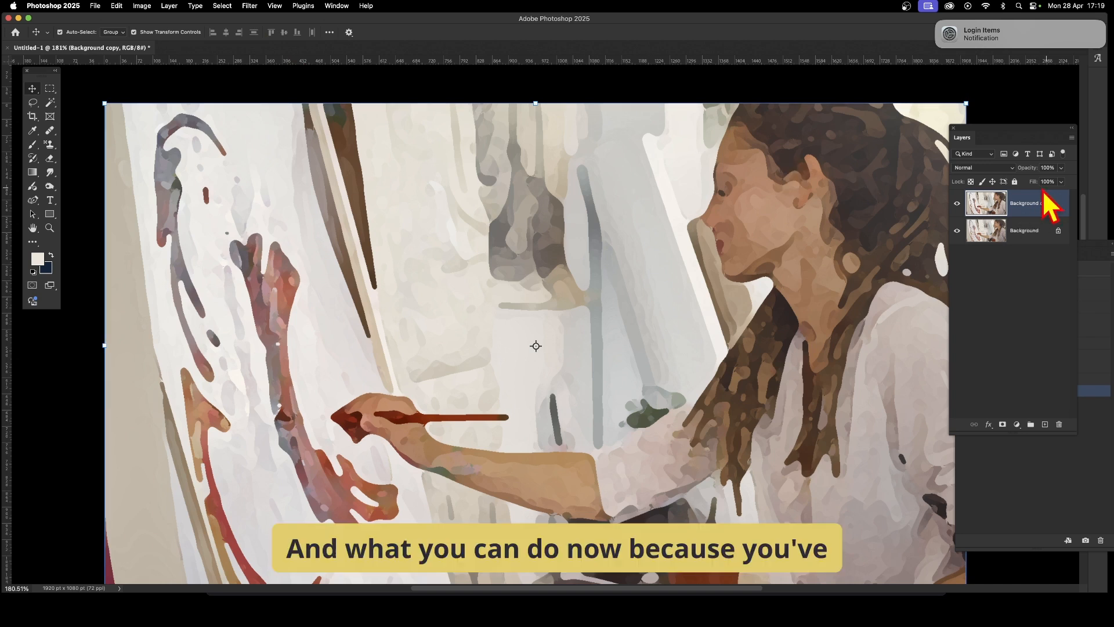
# - Set the copy layer's blend mode to Overlay
pyautogui.click(982, 169)
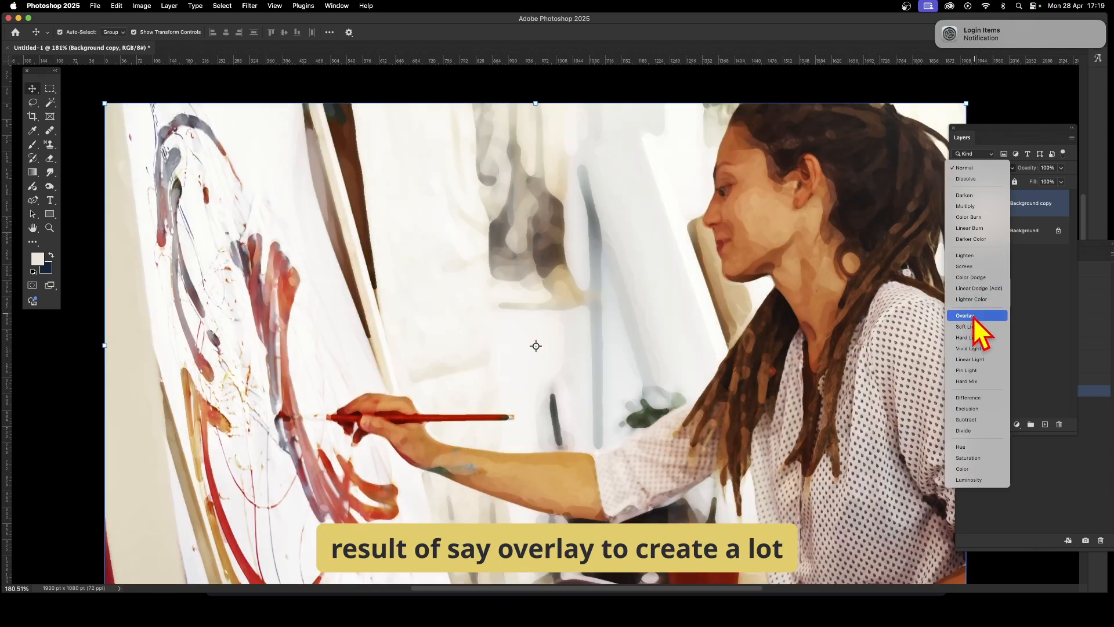
pyautogui.click(967, 316)
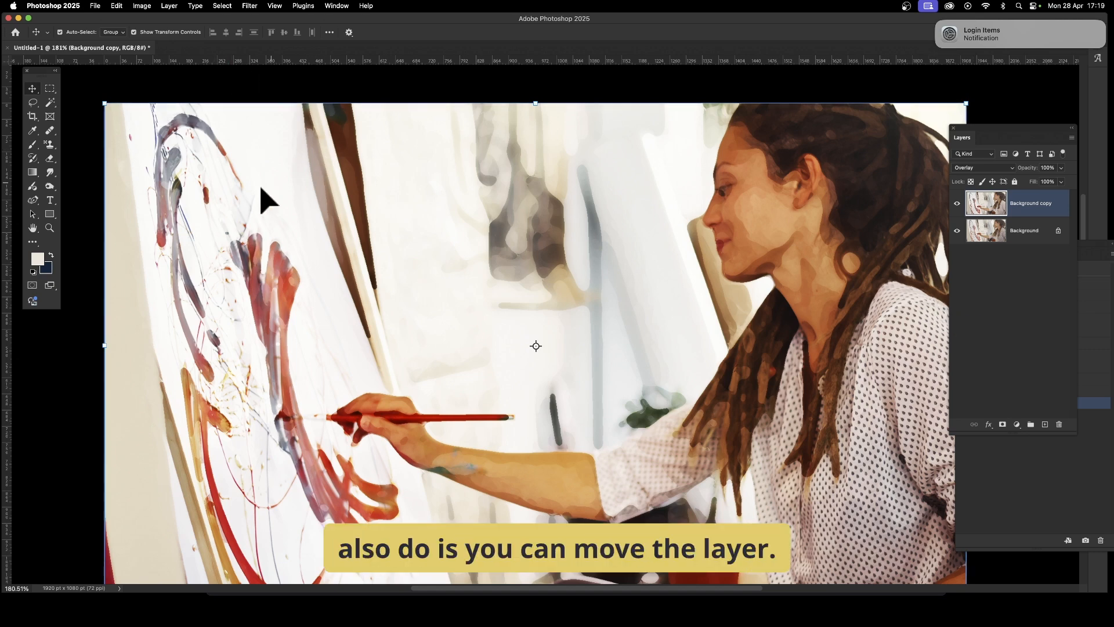
# - Try moving the copy layer up and left with the Move tool, then undo back to the unfiltered copy
pyautogui.click(33, 93)
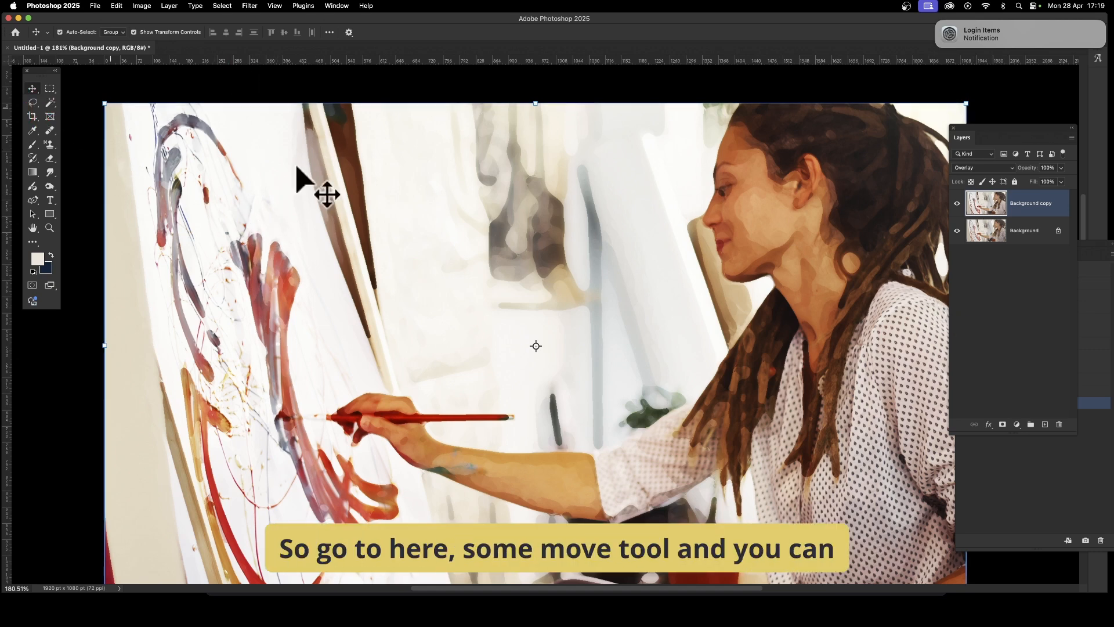
pyautogui.moveTo(260, 237); pyautogui.dragTo(224, 198)
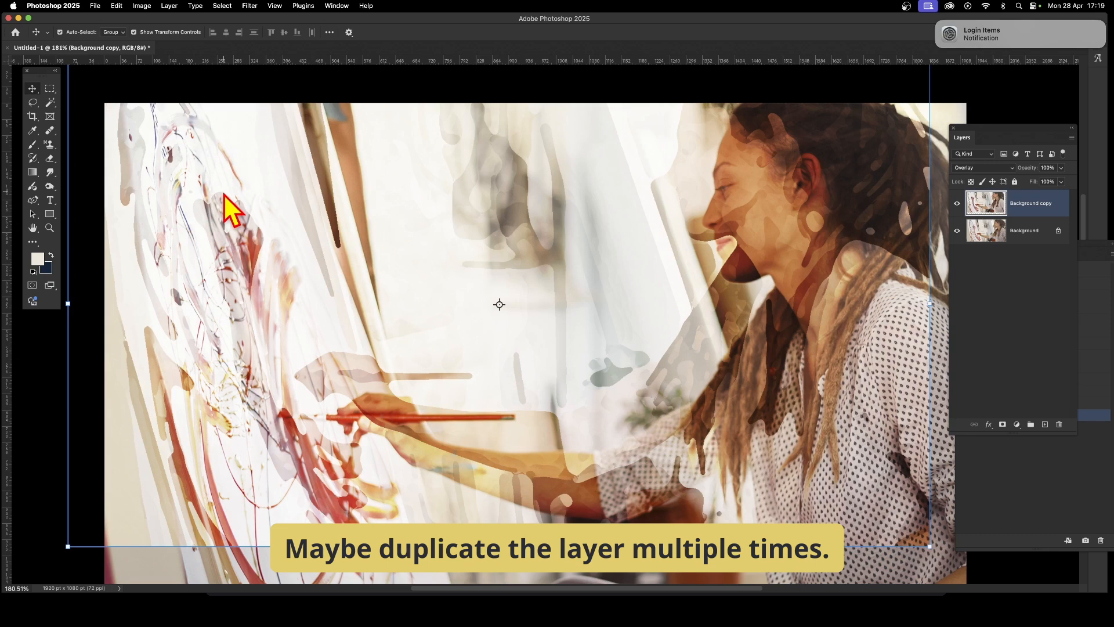
pyautogui.press('super+z')
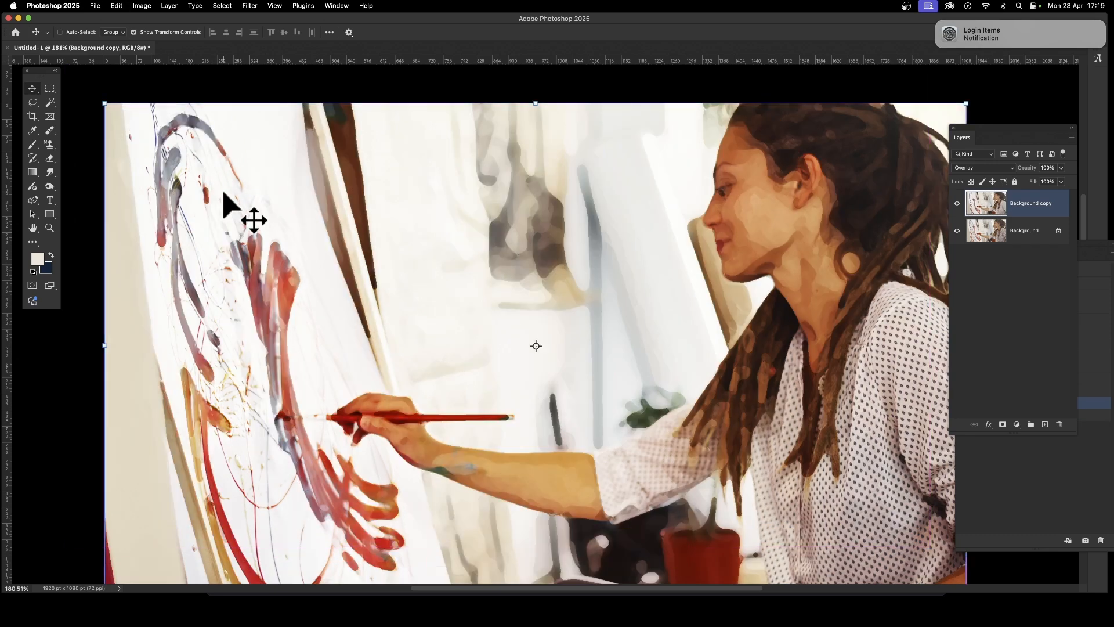
pyautogui.press('super+z')
pyautogui.press('super+z')
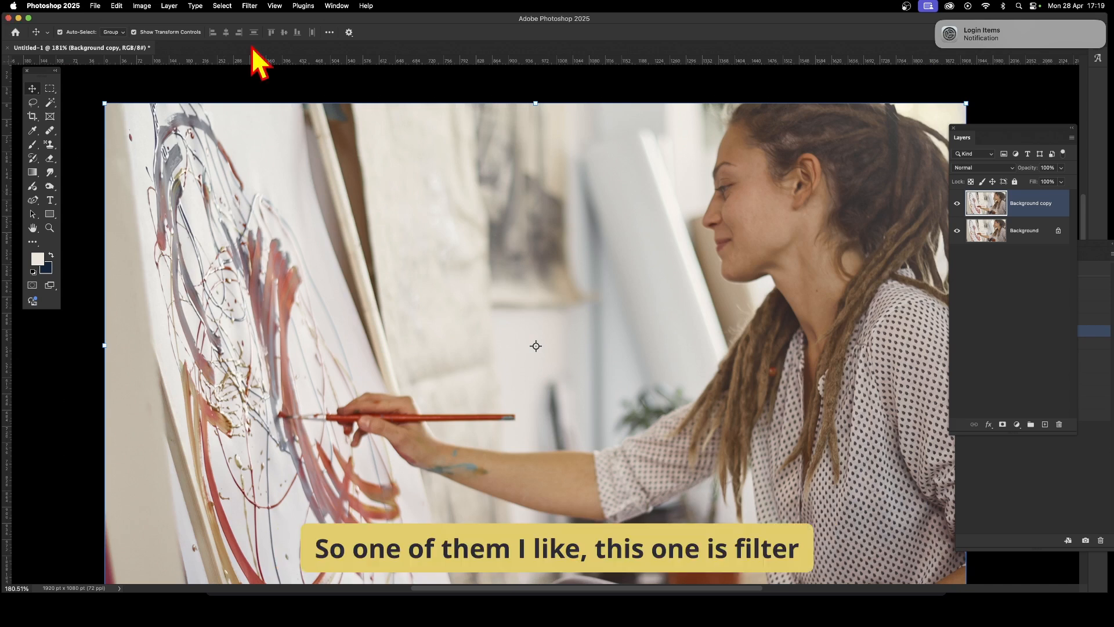
# - Apply the Stylize Find Edges filter to the copy layer
pyautogui.click(248, 5)
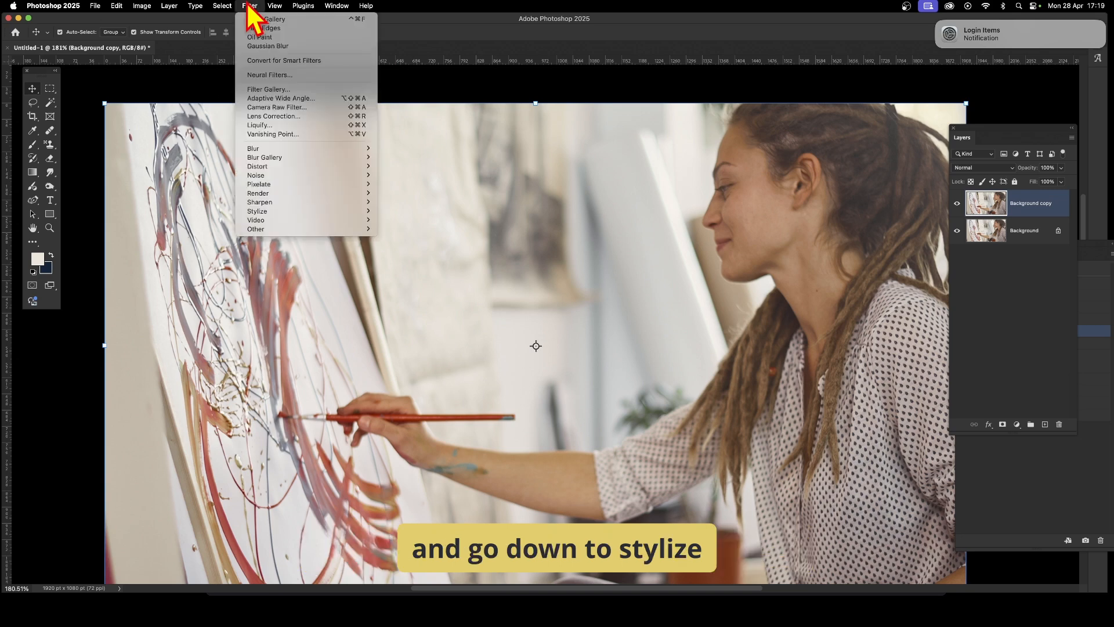
pyautogui.moveTo(269, 213)
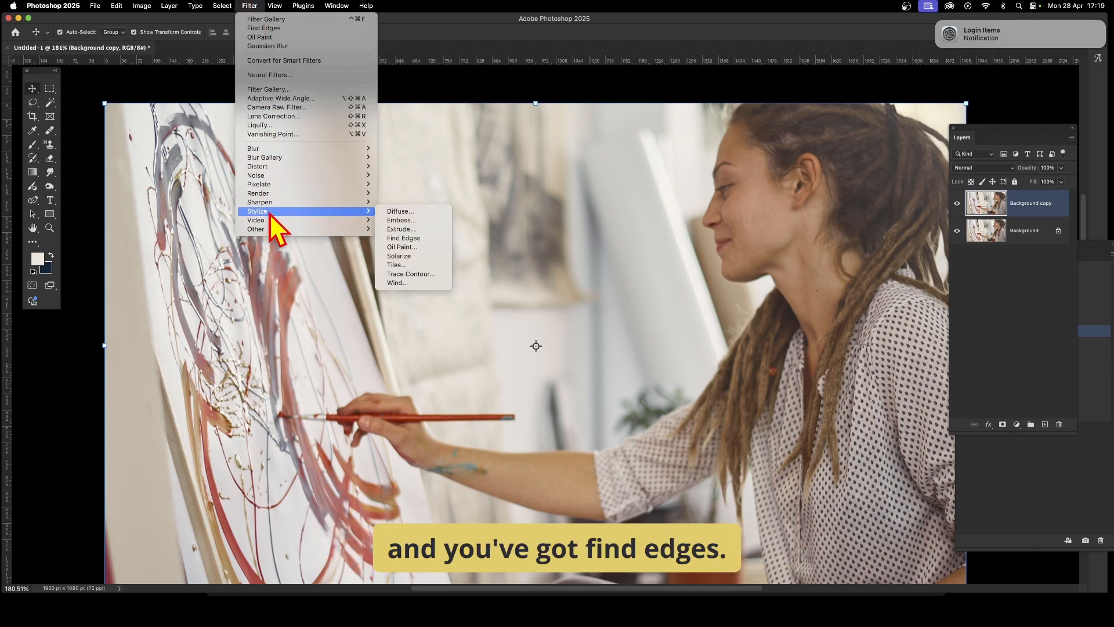
pyautogui.click(425, 240)
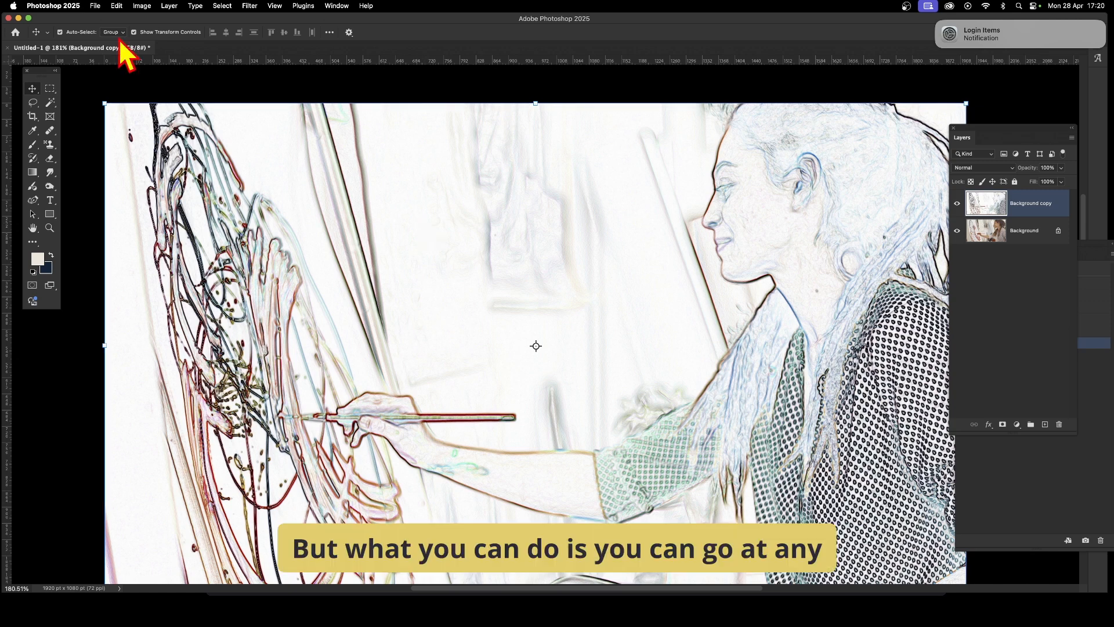
# - Fade the Find Edges effect using Multiply mode at 100% opacity and switch back to the Move tool
pyautogui.click(117, 5)
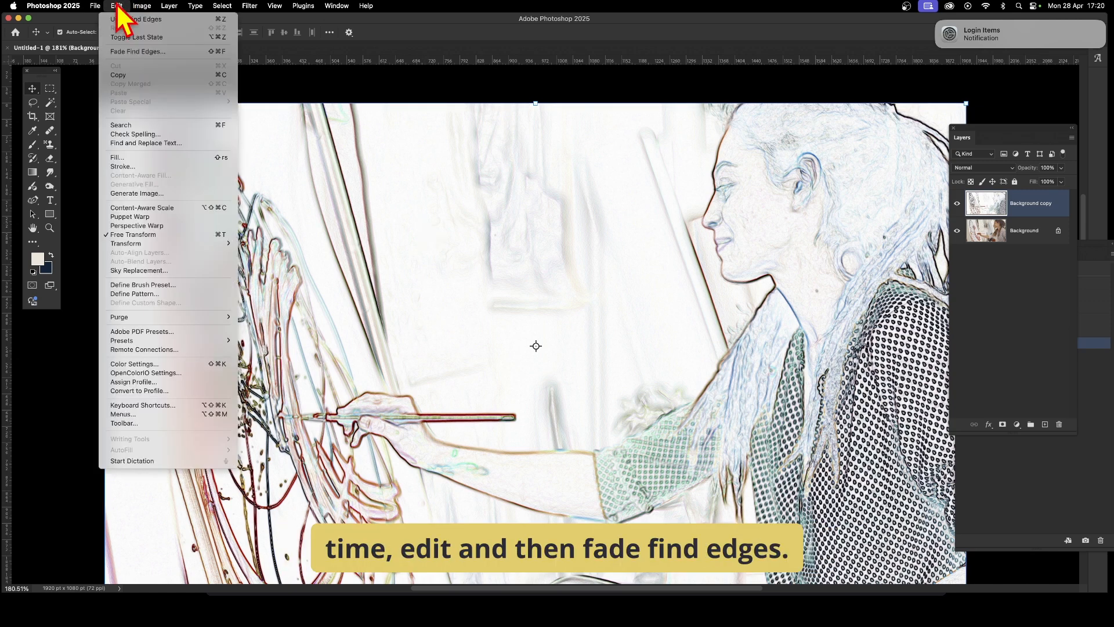
pyautogui.click(139, 52)
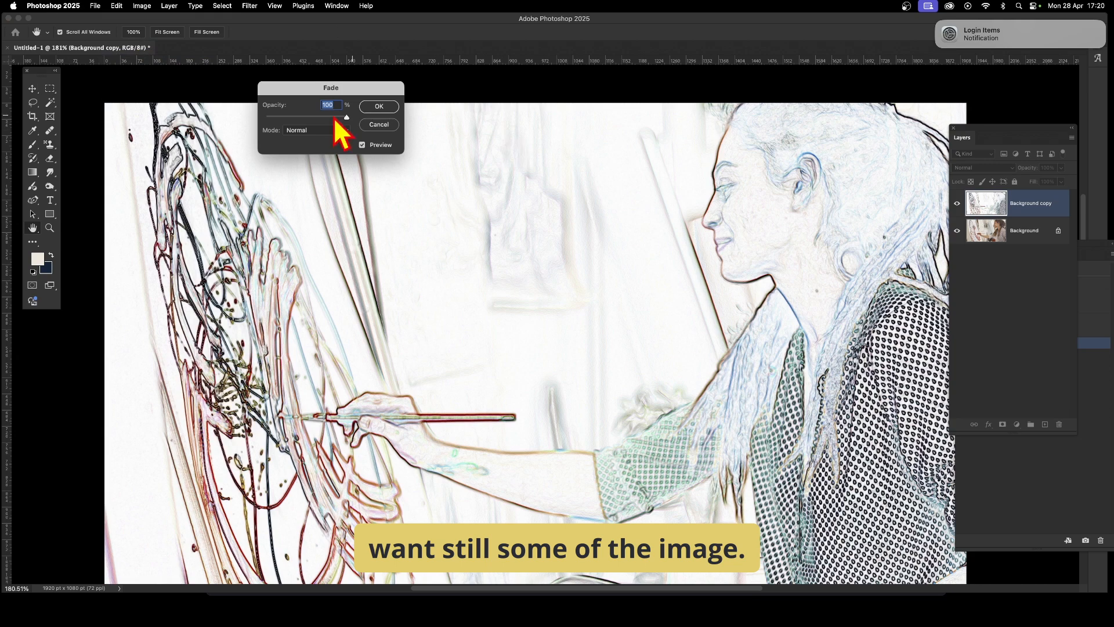
pyautogui.click(323, 130)
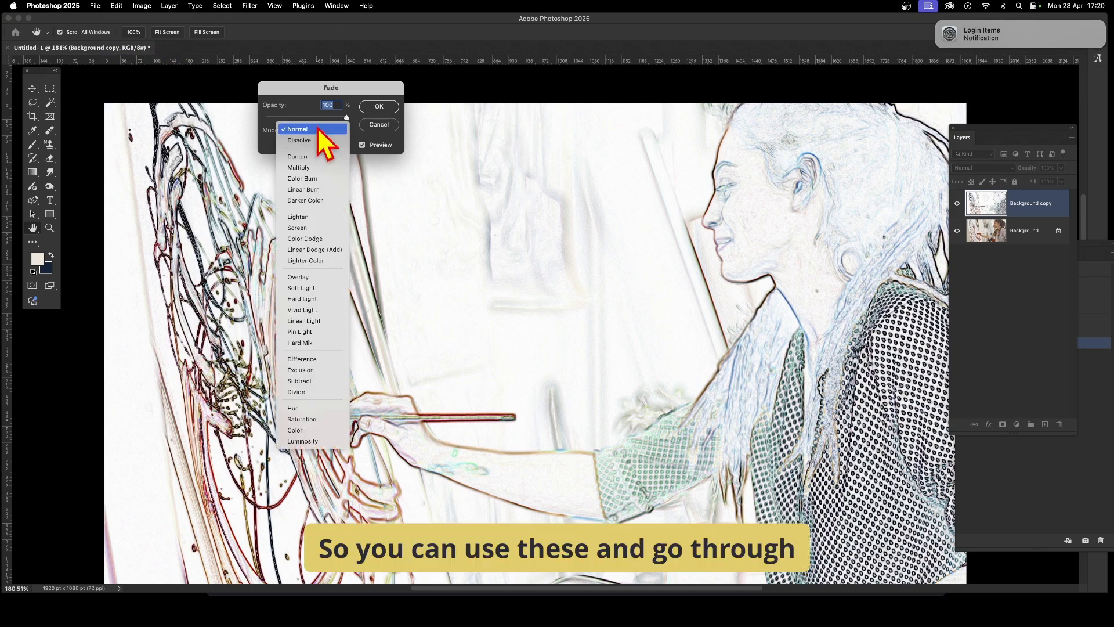
pyautogui.click(306, 156)
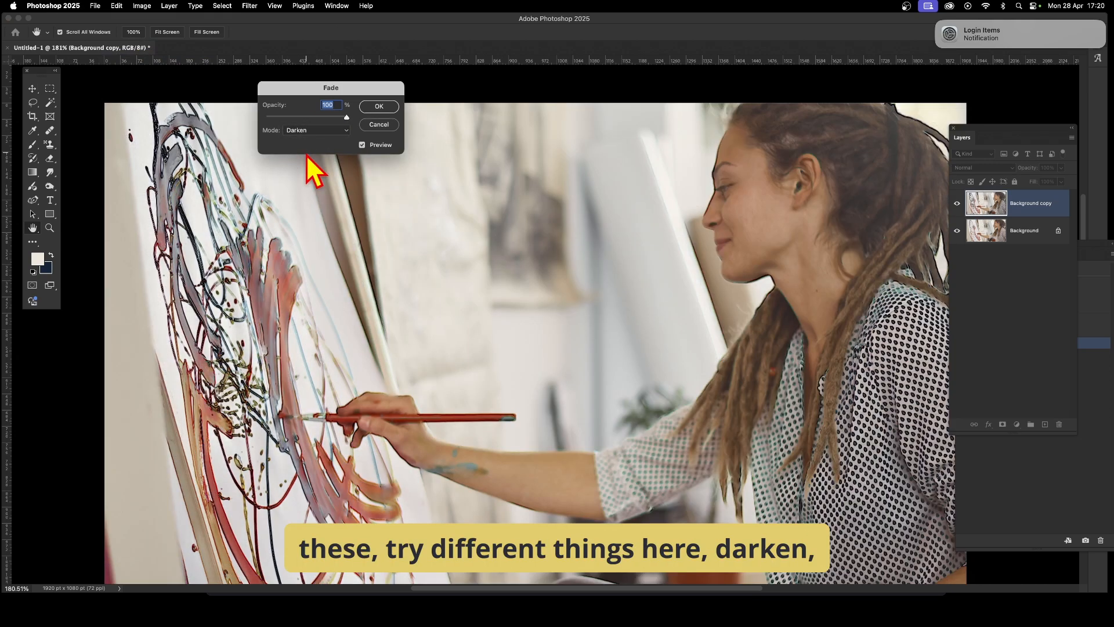
pyautogui.click(323, 131)
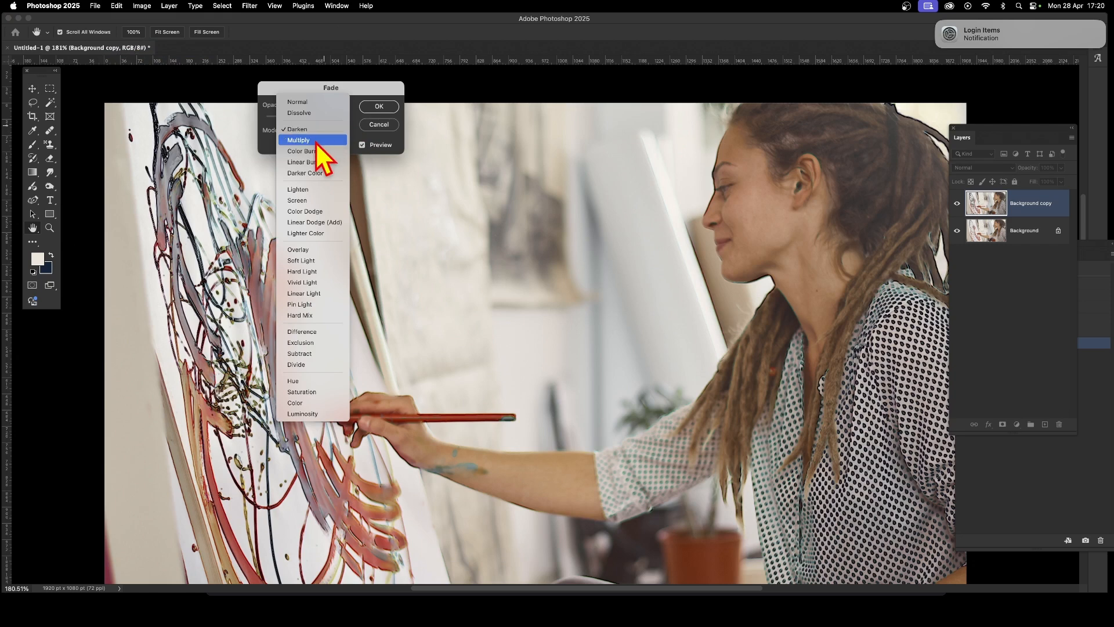
pyautogui.click(317, 141)
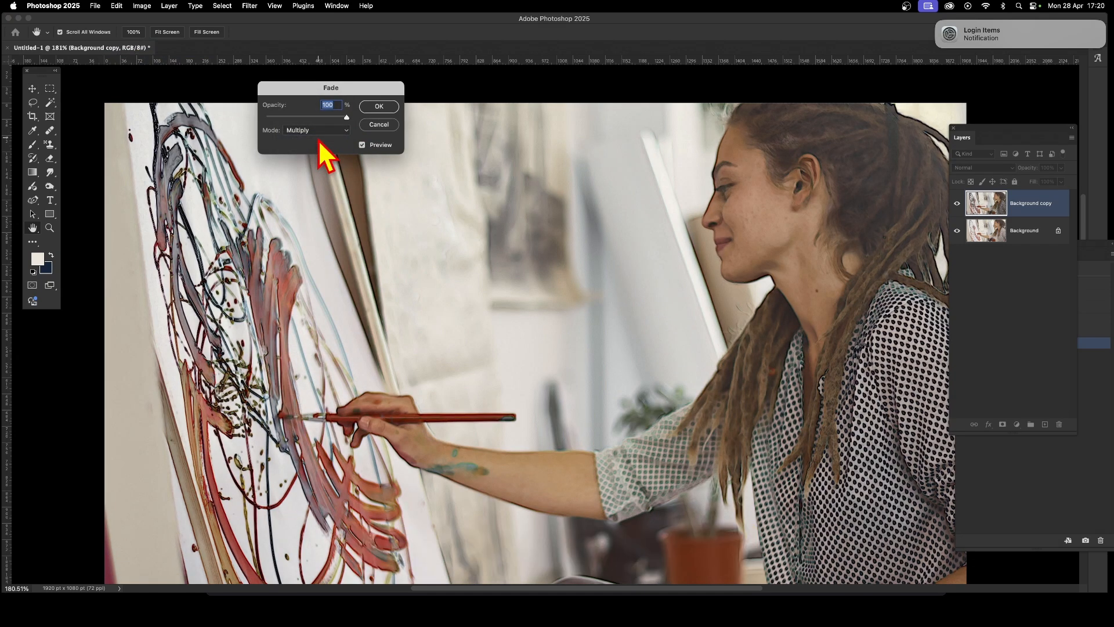
pyautogui.moveTo(346, 118); pyautogui.dragTo(385, 137)
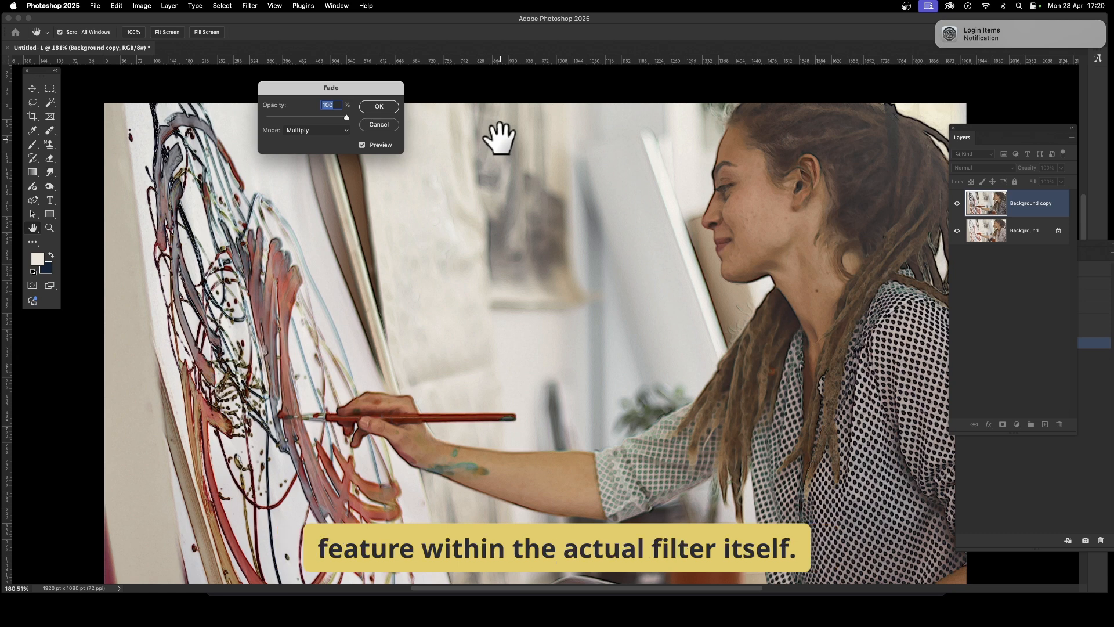
pyautogui.click(375, 107)
pyautogui.press('v')
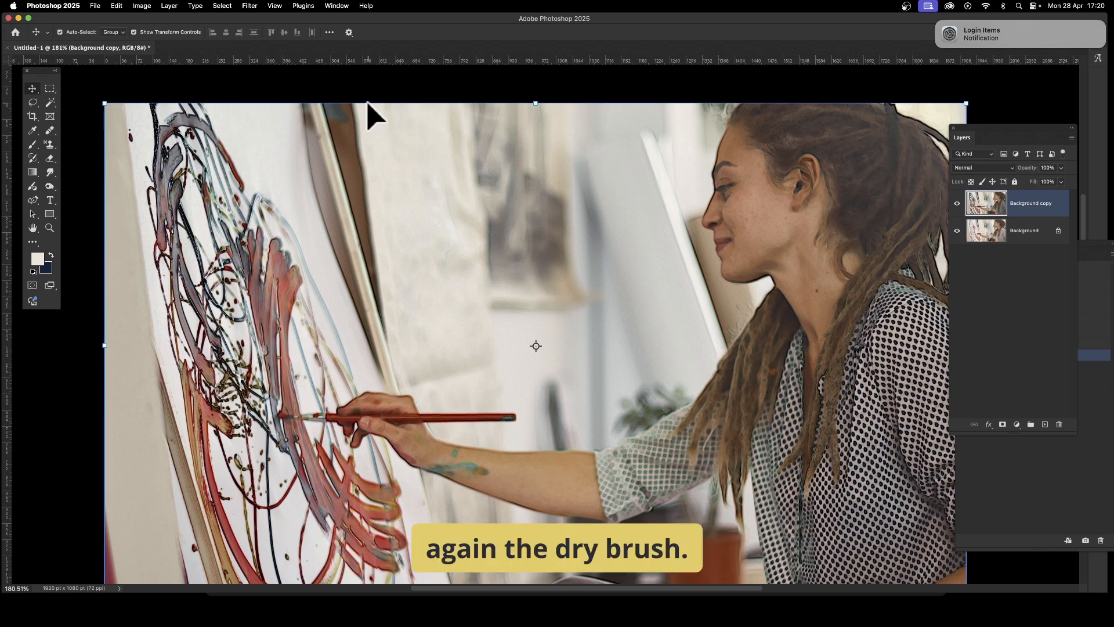
# - Apply the Dry Brush filter from the Filter Gallery with brush size 10, brush detail 8 and texture 3
pyautogui.click(249, 6)
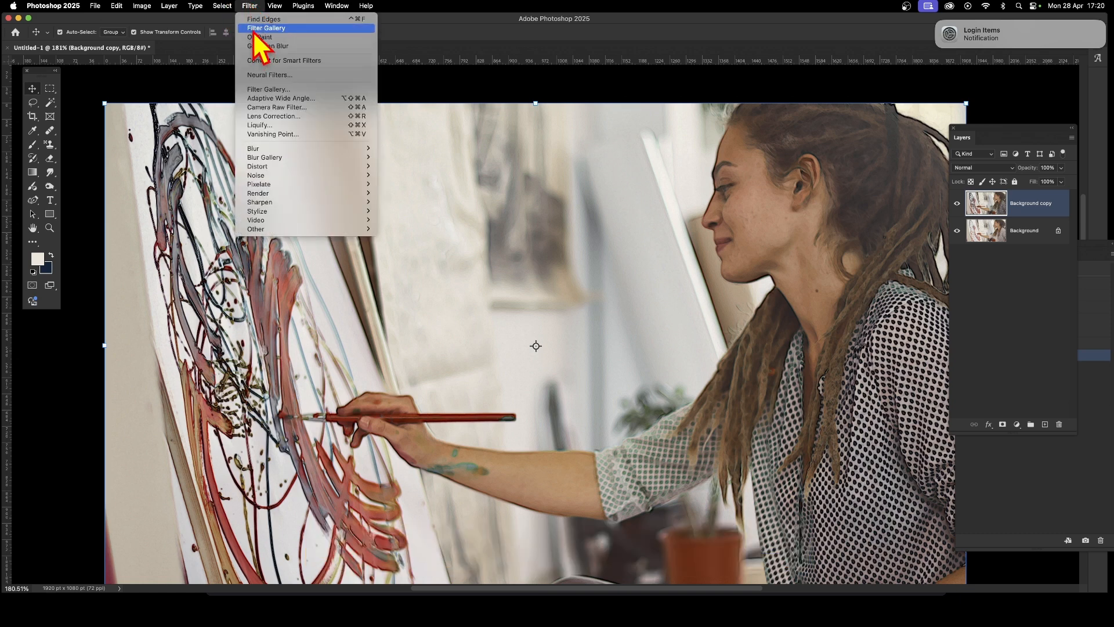
pyautogui.click(260, 90)
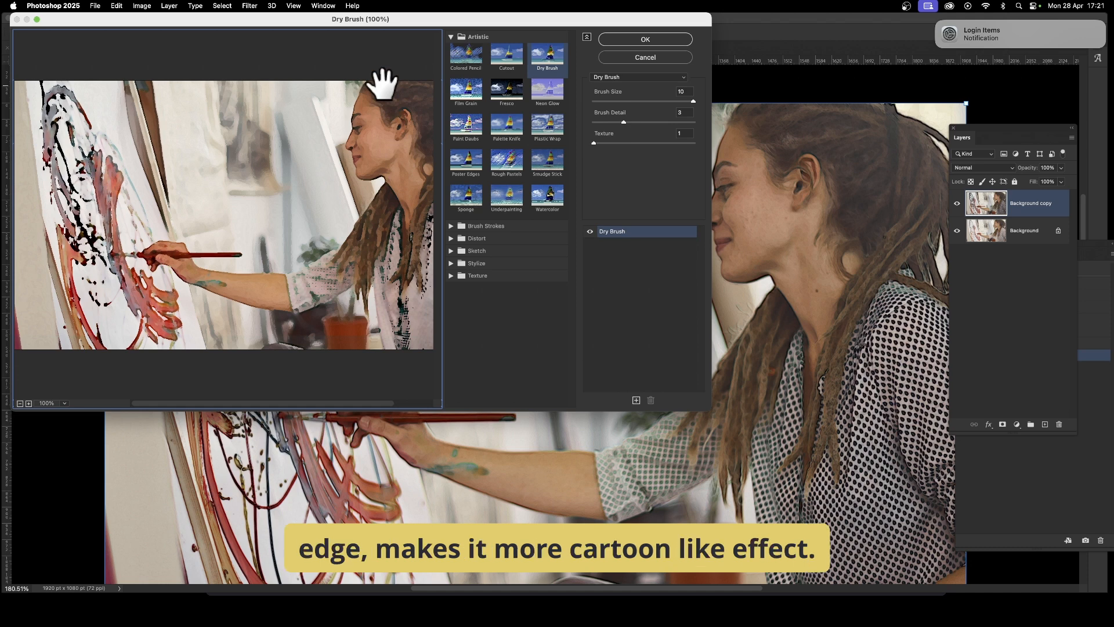
pyautogui.click(675, 122)
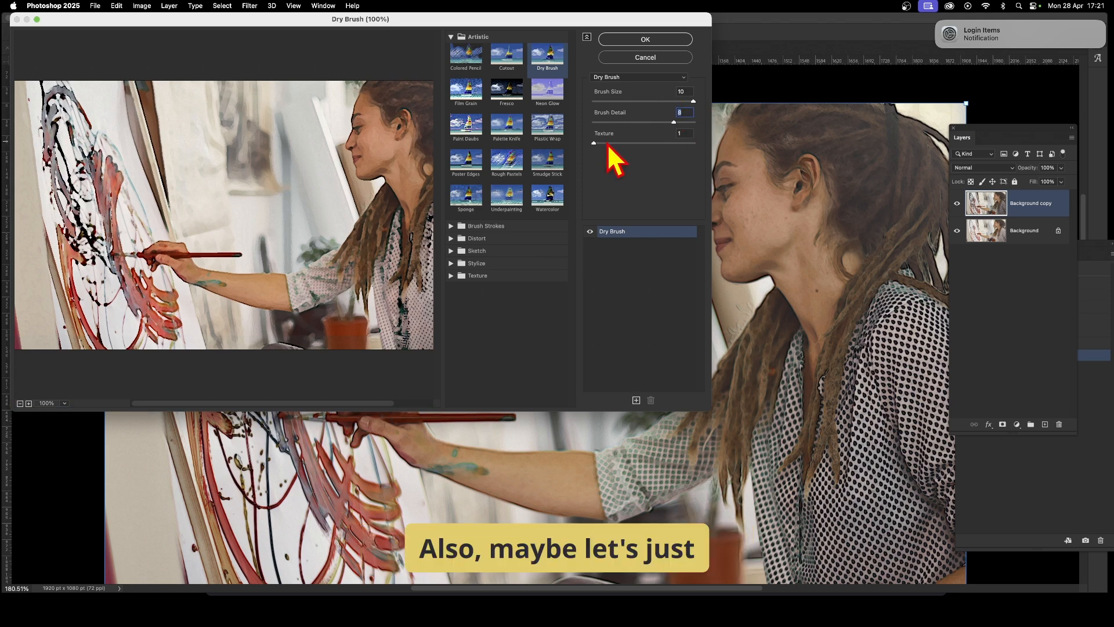
pyautogui.moveTo(617, 146); pyautogui.dragTo(715, 169)
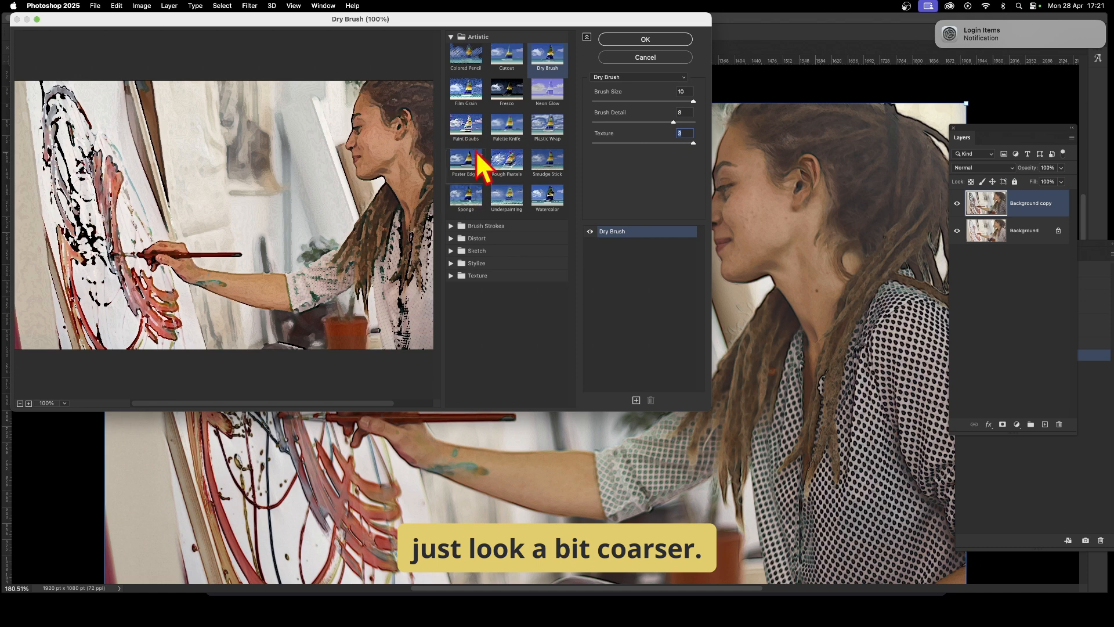
pyautogui.click(649, 39)
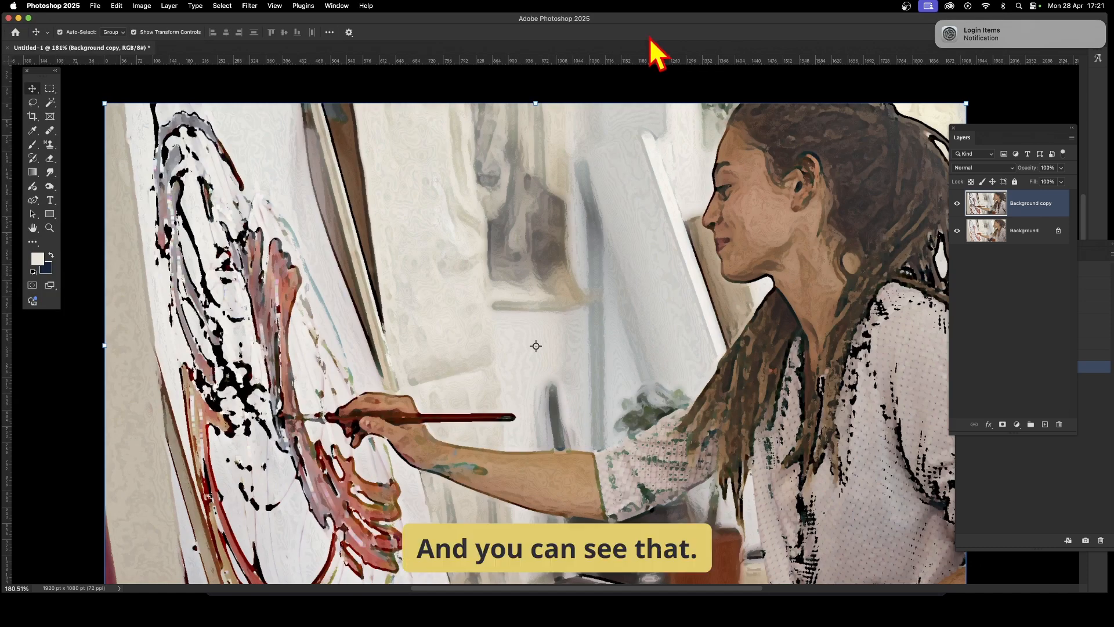
# - Reapply the last Filter Gallery effect four more times and set the copy layer's blend mode to Hard Light
pyautogui.click(254, 7)
pyautogui.click(258, 22)
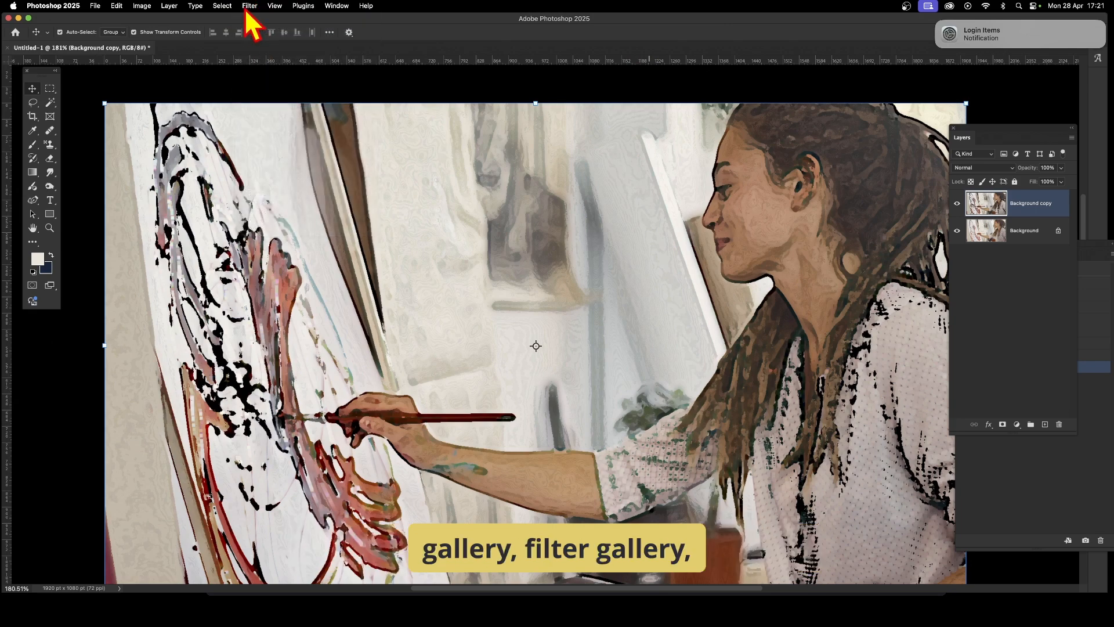
pyautogui.click(253, 6)
pyautogui.click(256, 22)
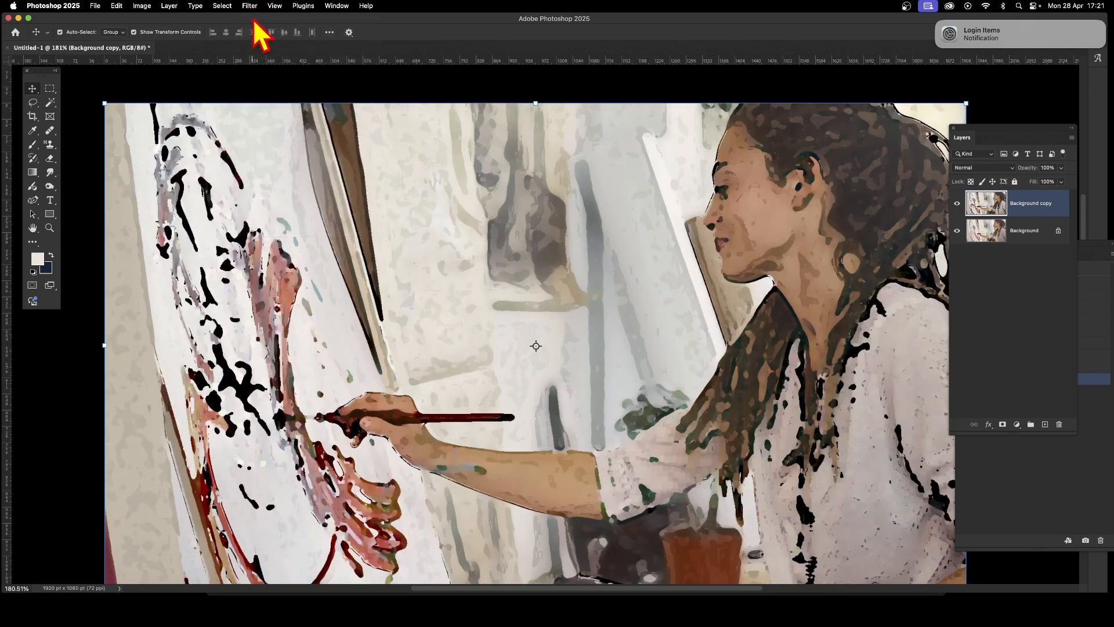
pyautogui.click(253, 6)
pyautogui.click(251, 22)
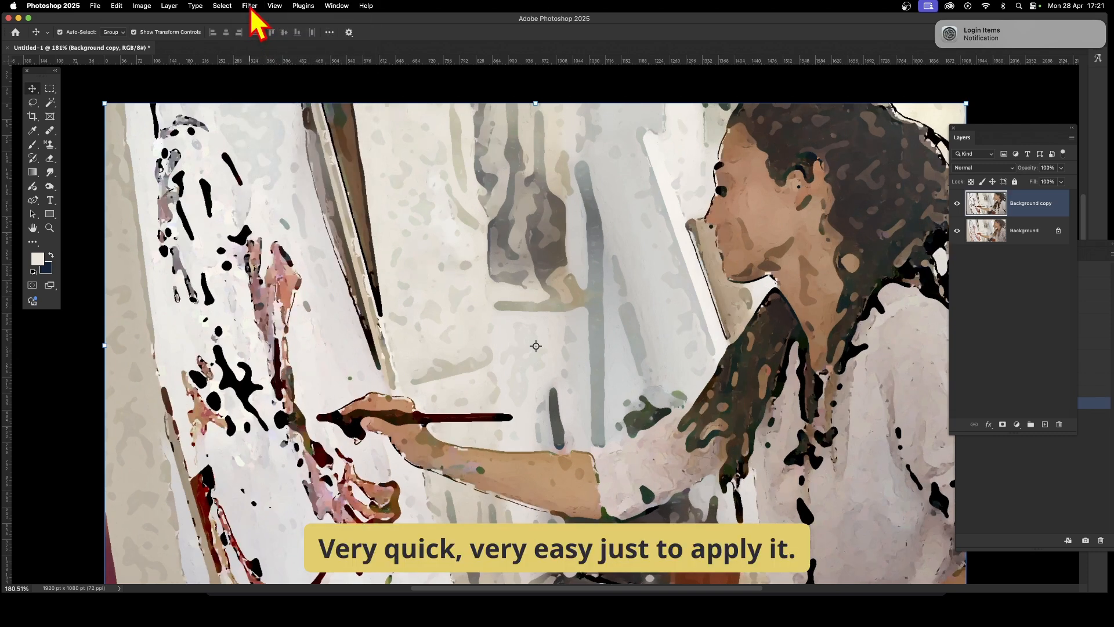
pyautogui.click(249, 6)
pyautogui.click(256, 20)
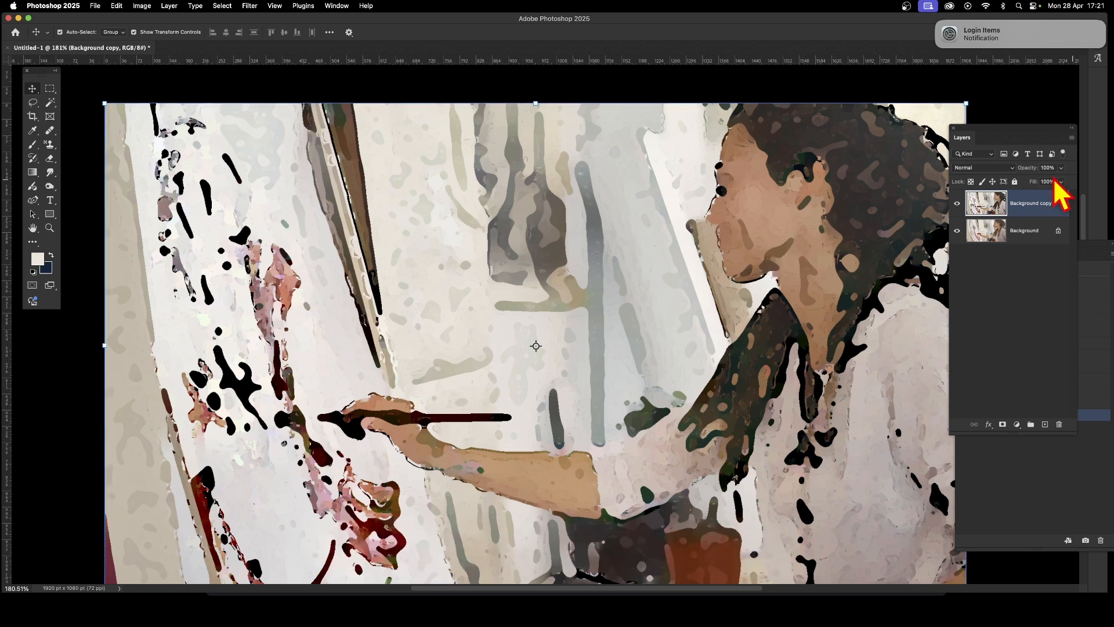
pyautogui.click(986, 169)
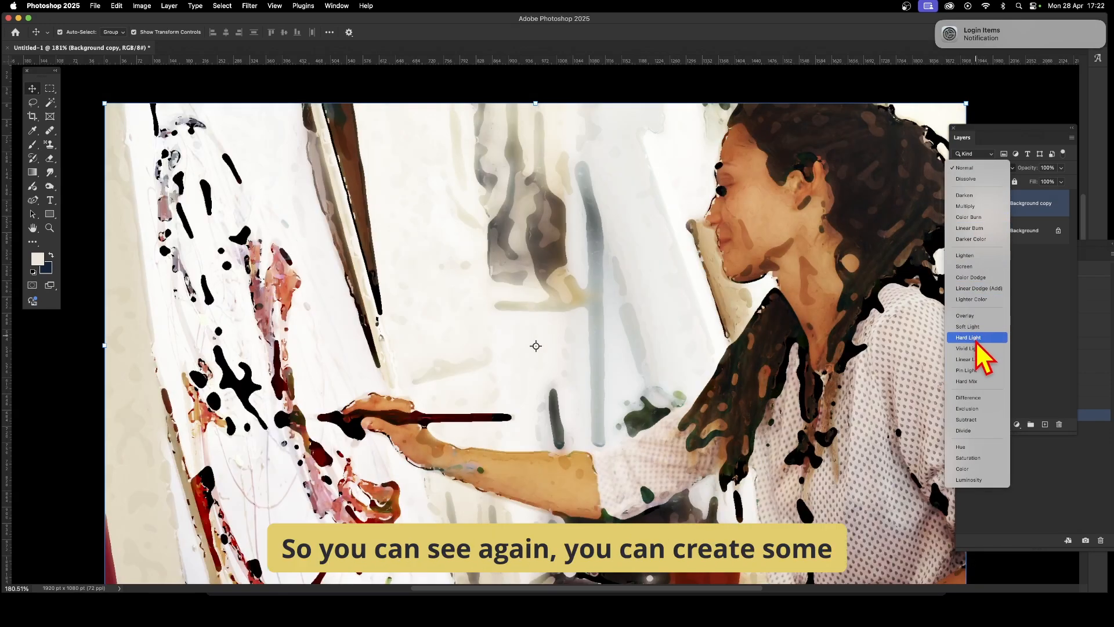
pyautogui.click(977, 338)
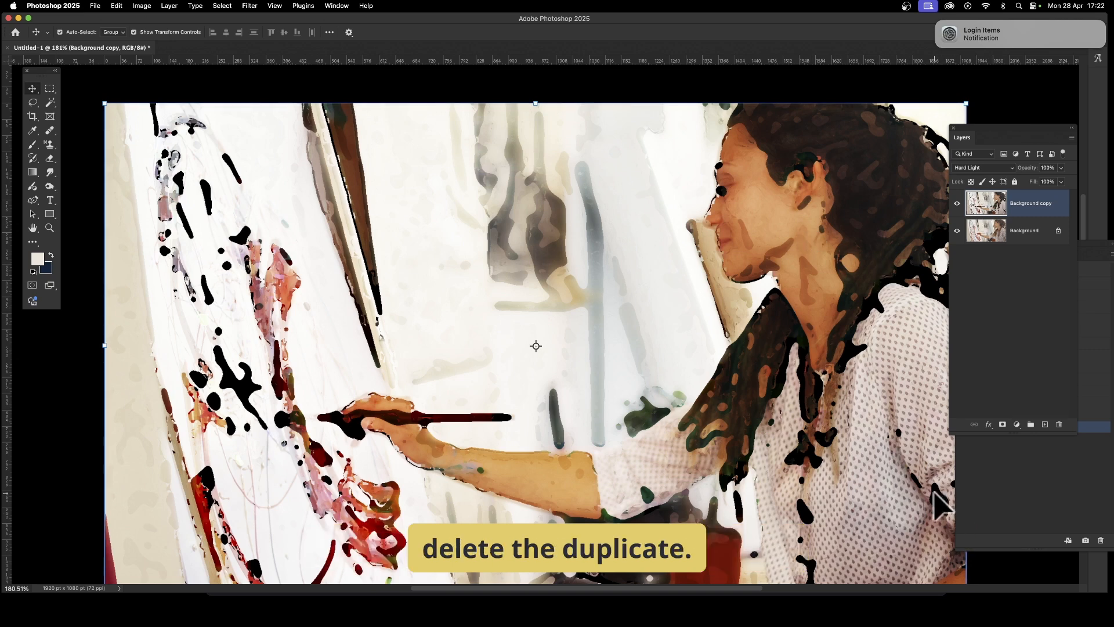
# - Delete the filtered copy layer and duplicate the Background layer as Background copy
pyautogui.click(1060, 426)
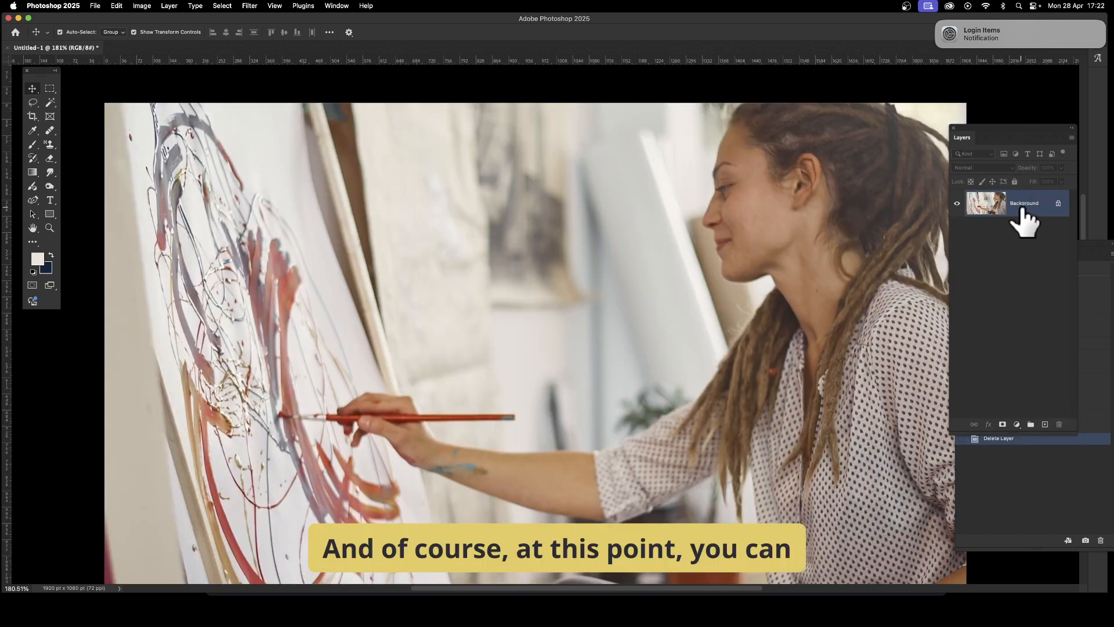
pyautogui.click(168, 5)
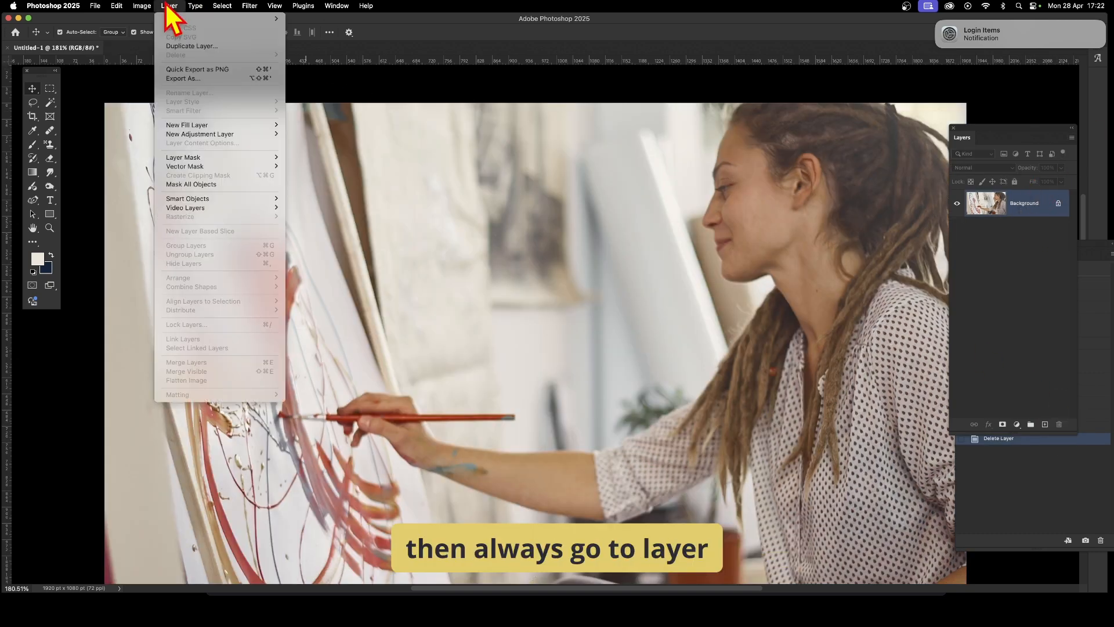
pyautogui.click(173, 47)
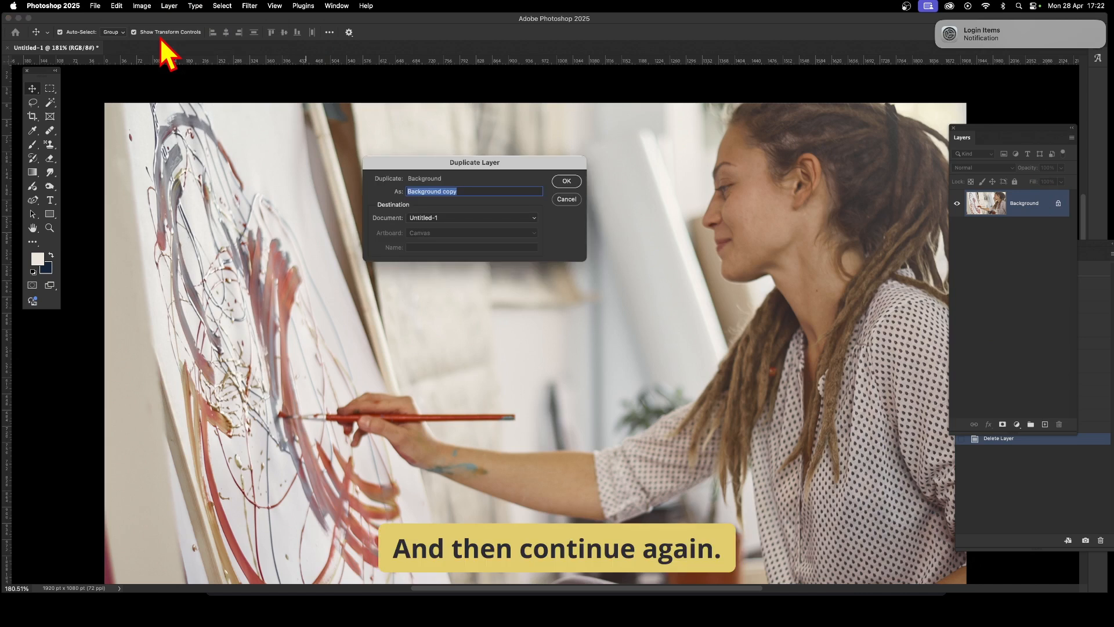
pyautogui.click(566, 181)
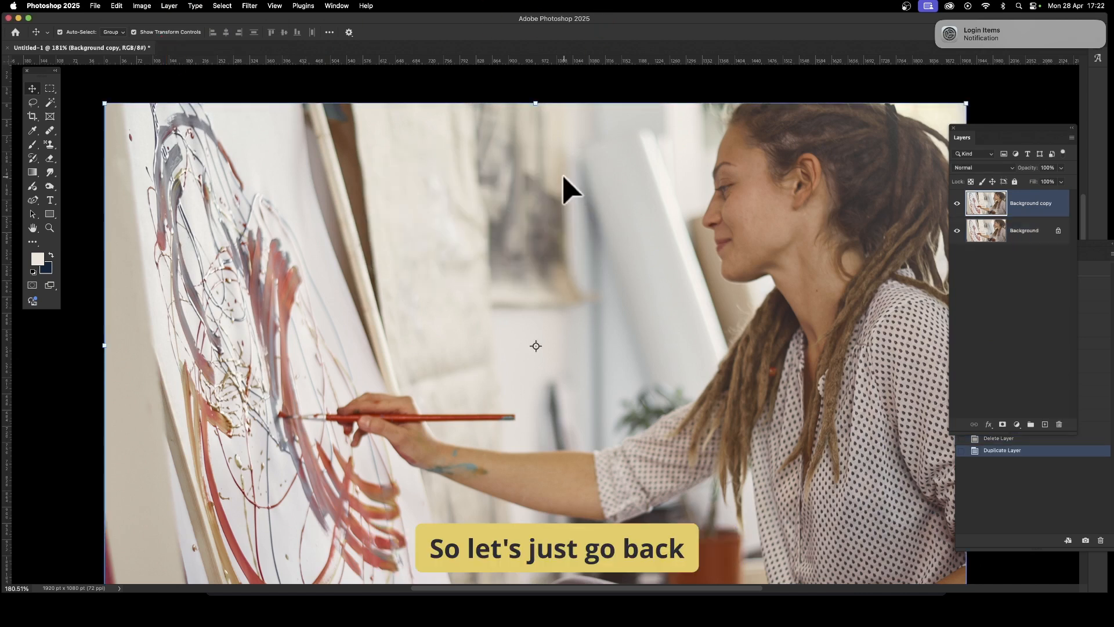
# - Apply the Dry Brush filter to the new copy with brush size 0, brush detail 0 and texture 3
pyautogui.click(251, 6)
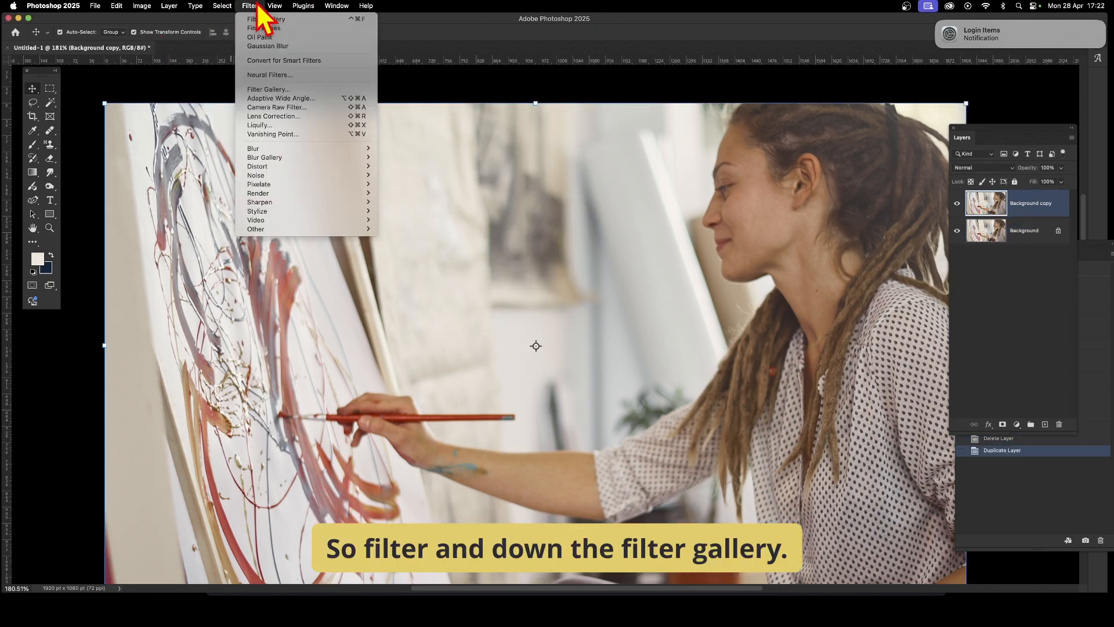
pyautogui.click(255, 90)
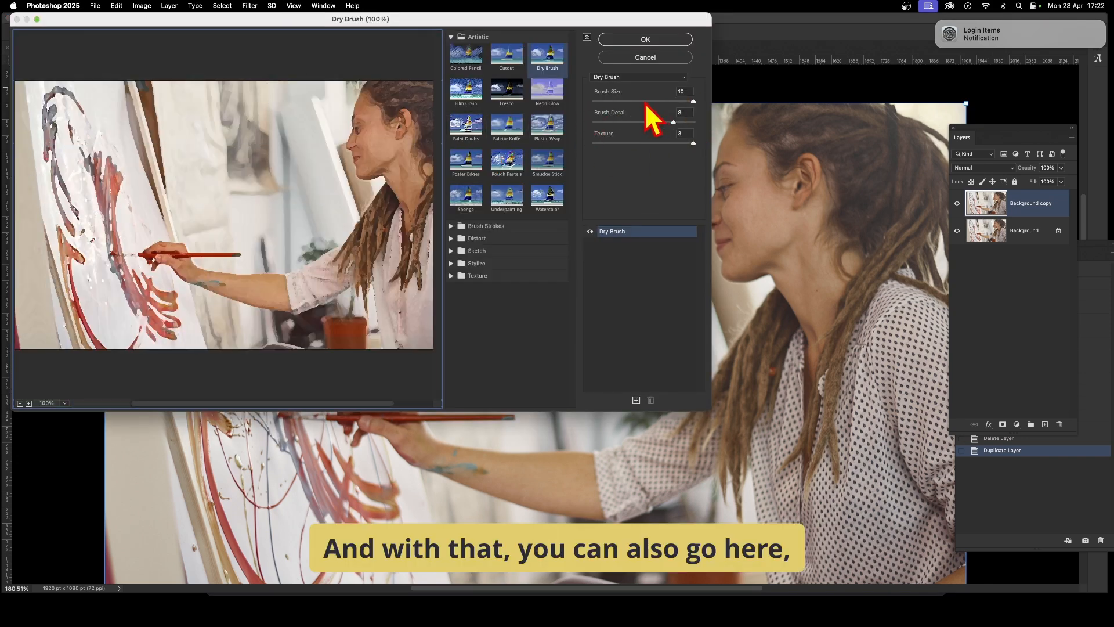
pyautogui.moveTo(646, 102)
pyautogui.mouseDown()
pyautogui.moveTo(591, 102)
pyautogui.moveTo(613, 123)
pyautogui.moveTo(578, 123)
pyautogui.mouseUp()
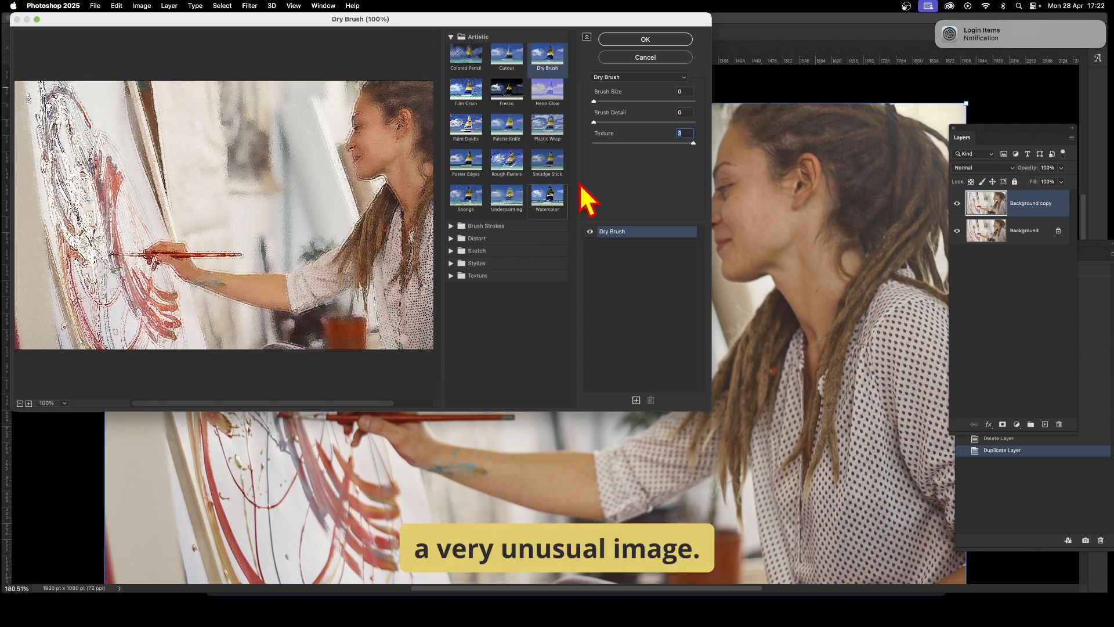
pyautogui.click(656, 41)
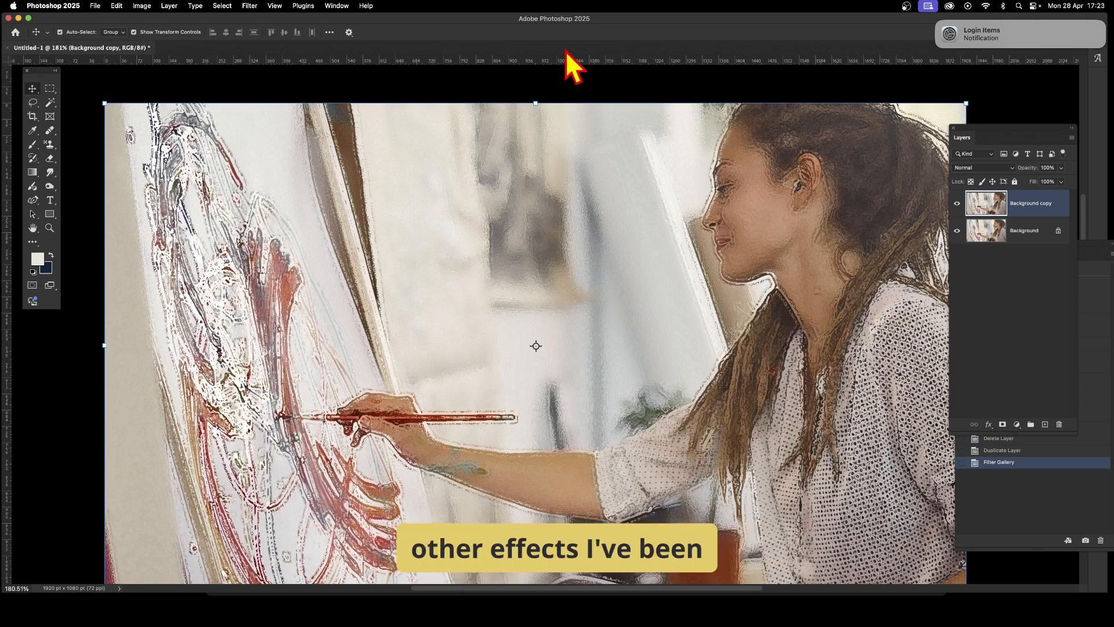
# - Reapply the last Filter Gallery effect five more times to the copy layer
pyautogui.click(250, 6)
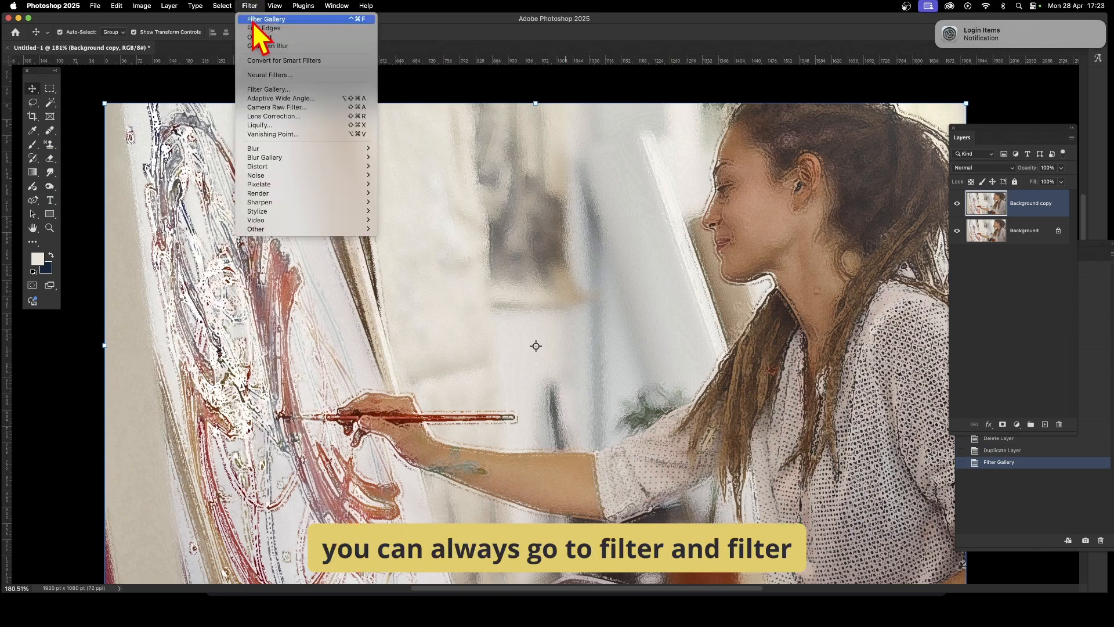
pyautogui.click(254, 20)
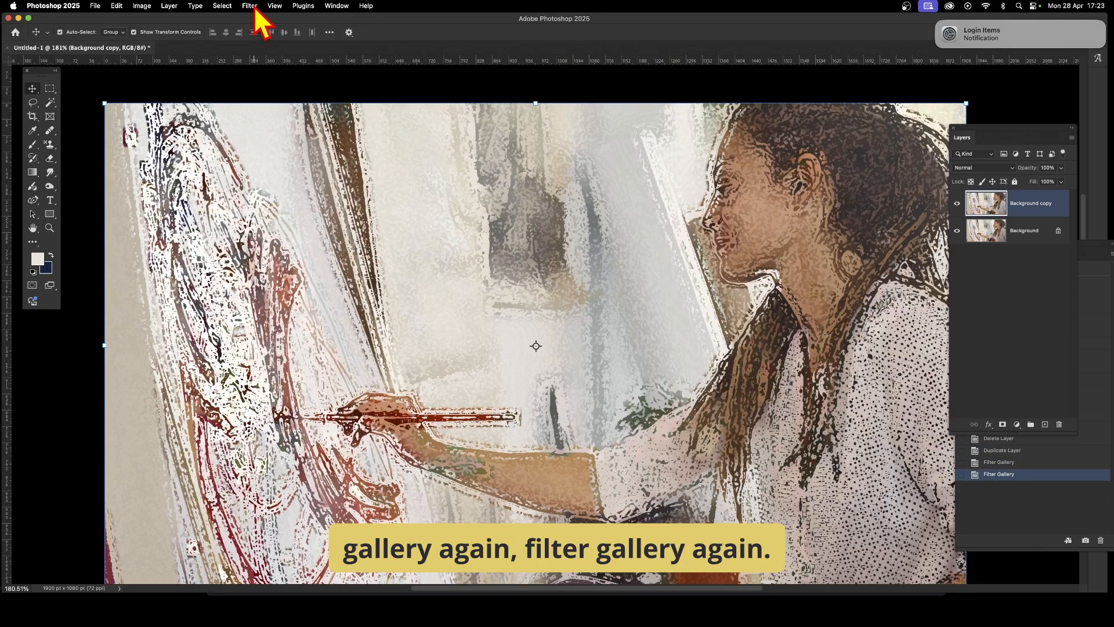
pyautogui.click(253, 7)
pyautogui.click(255, 19)
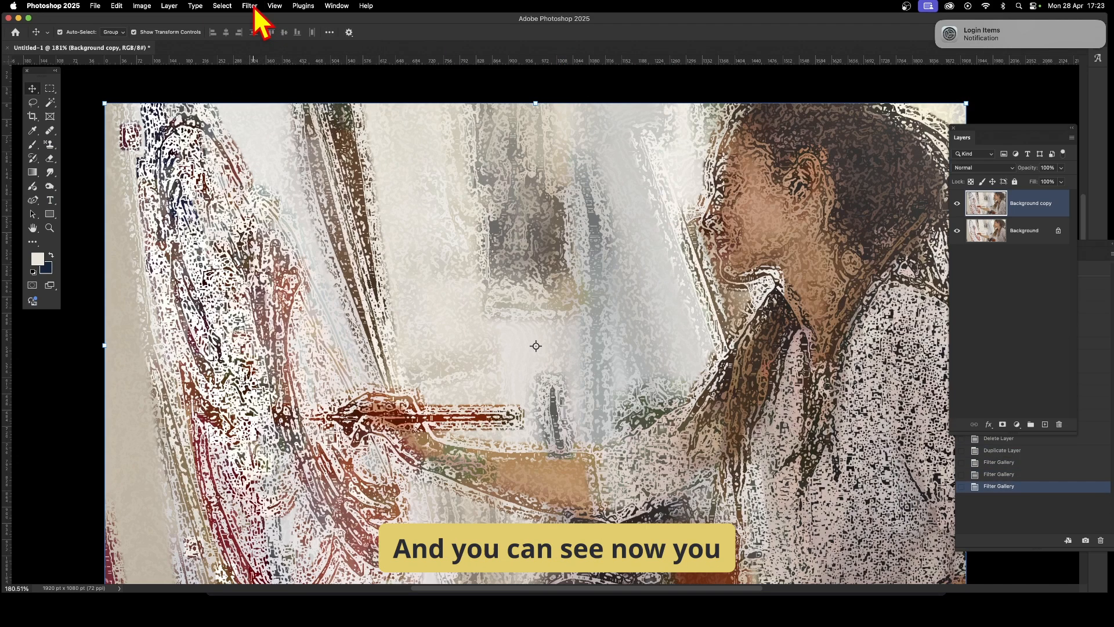
pyautogui.click(253, 6)
pyautogui.click(253, 19)
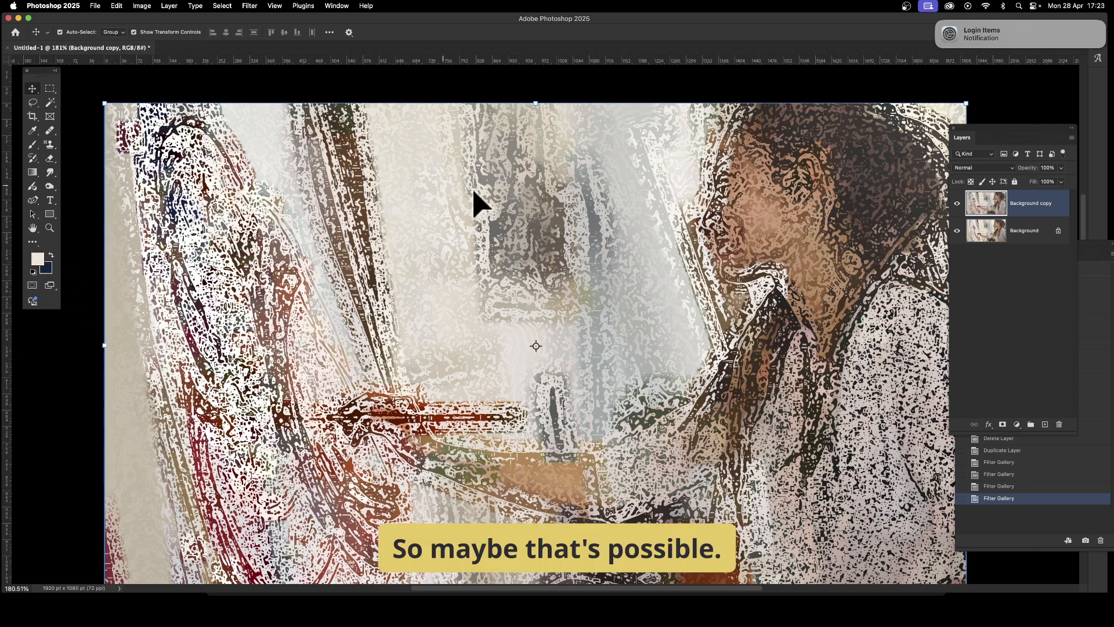
pyautogui.click(250, 7)
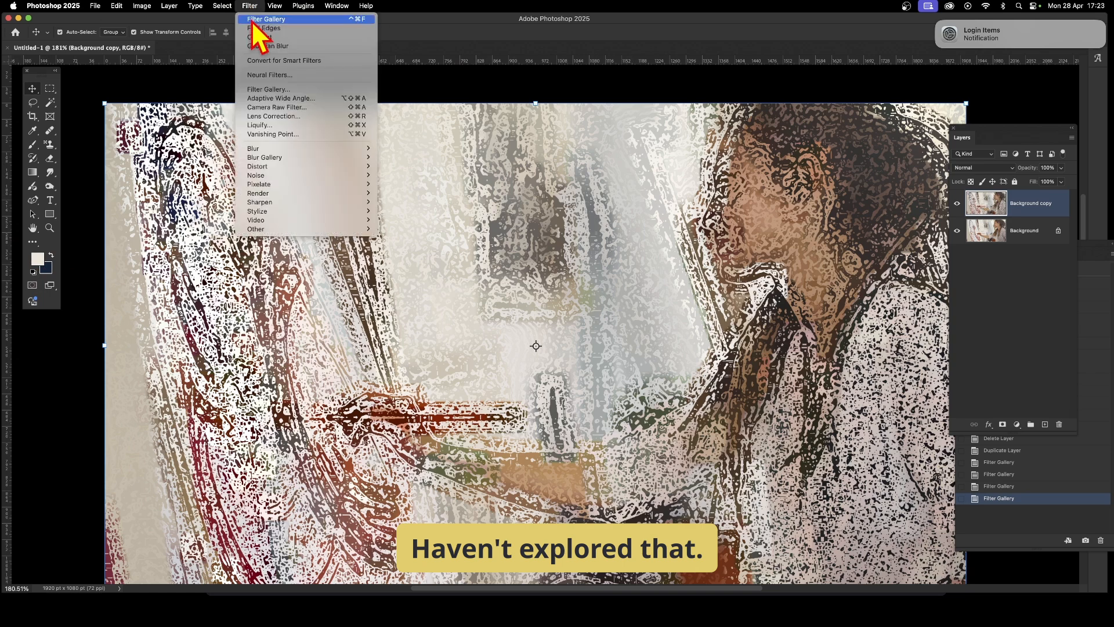
pyautogui.click(253, 20)
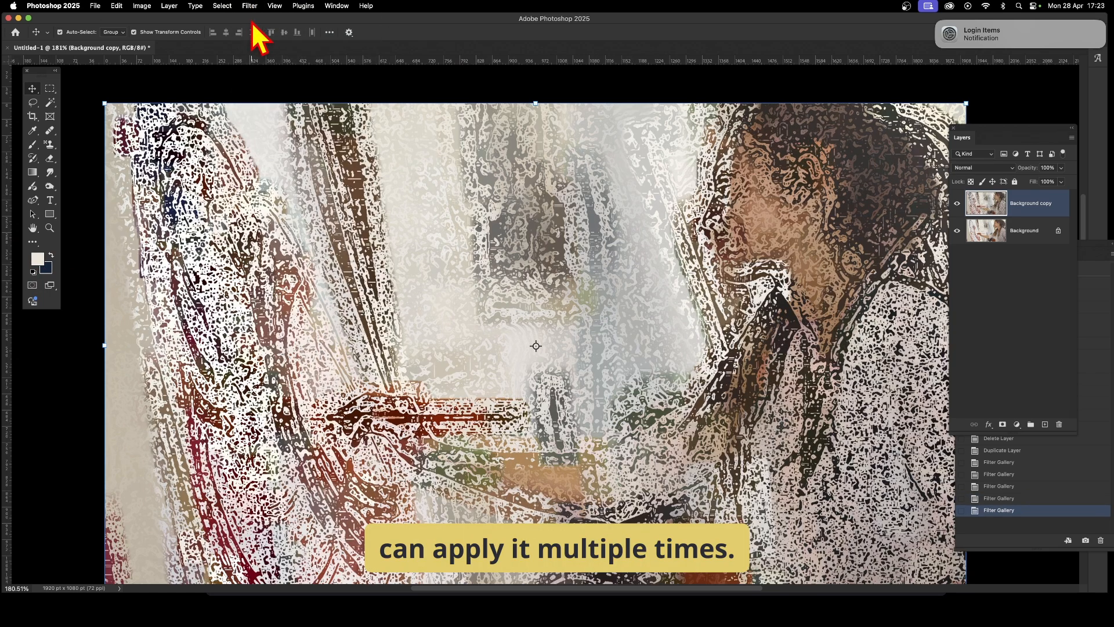
pyautogui.click(254, 5)
pyautogui.click(254, 22)
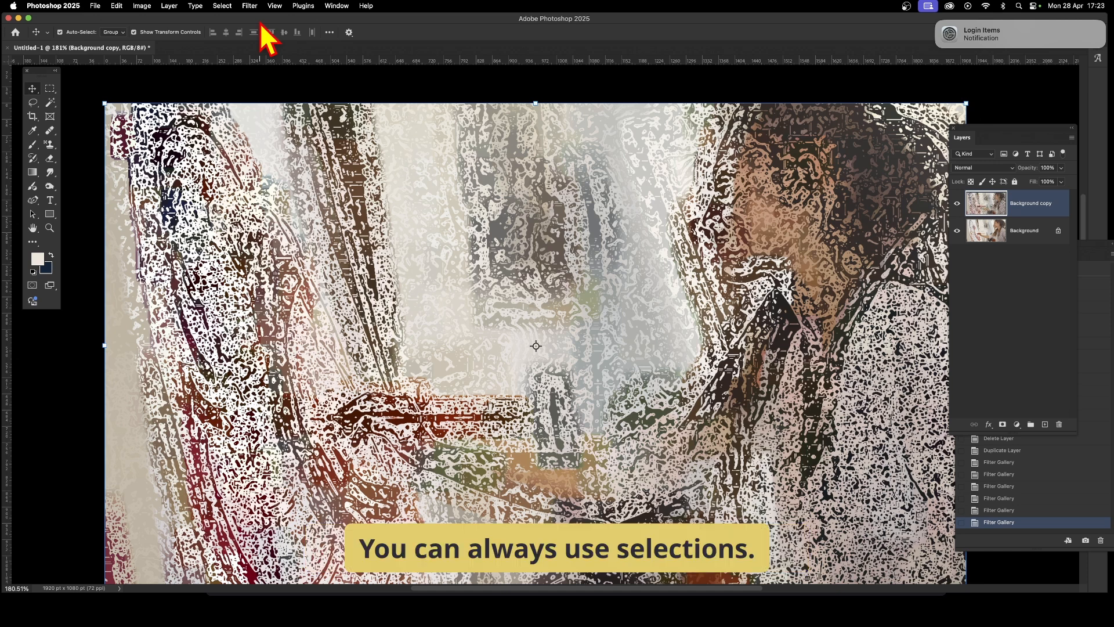
# - Create a Color Range selection by sampling a white area of the image
pyautogui.click(224, 6)
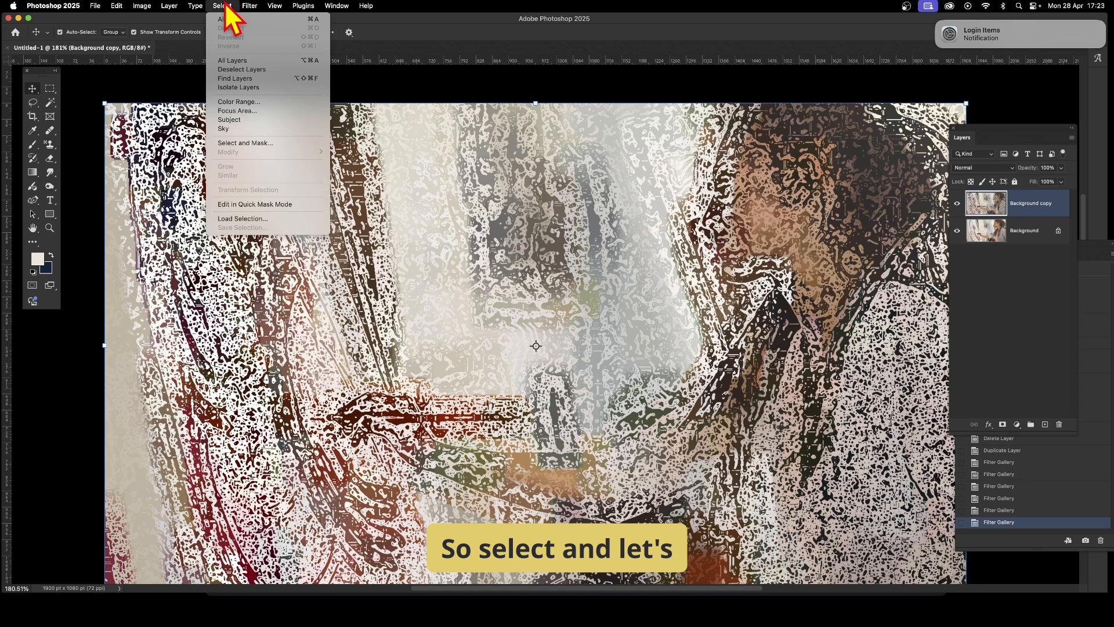
pyautogui.click(254, 103)
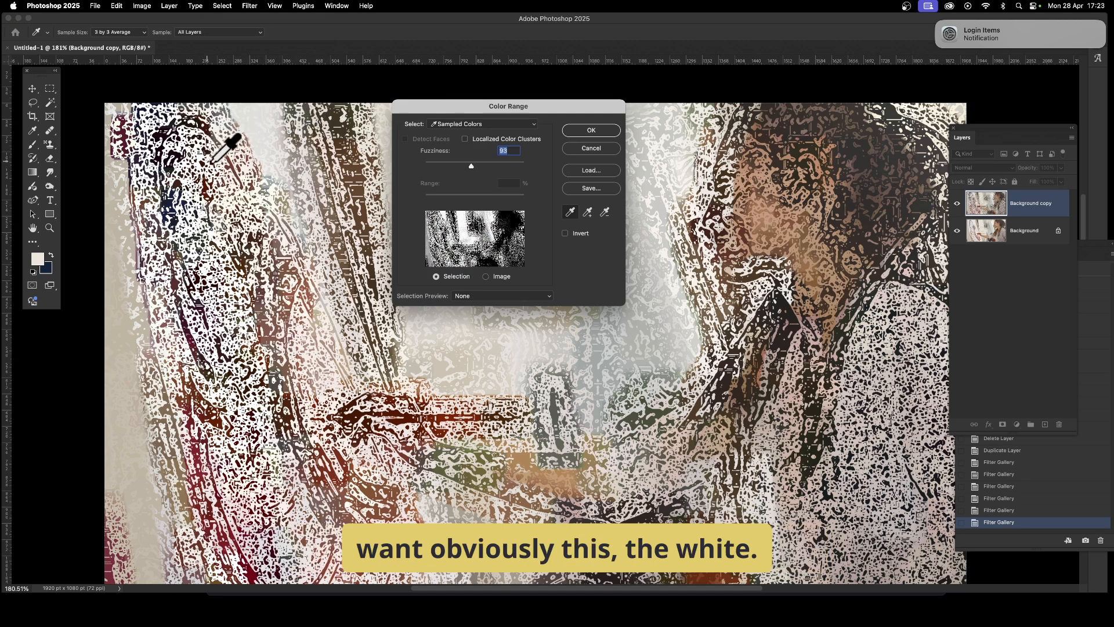
pyautogui.click(317, 136)
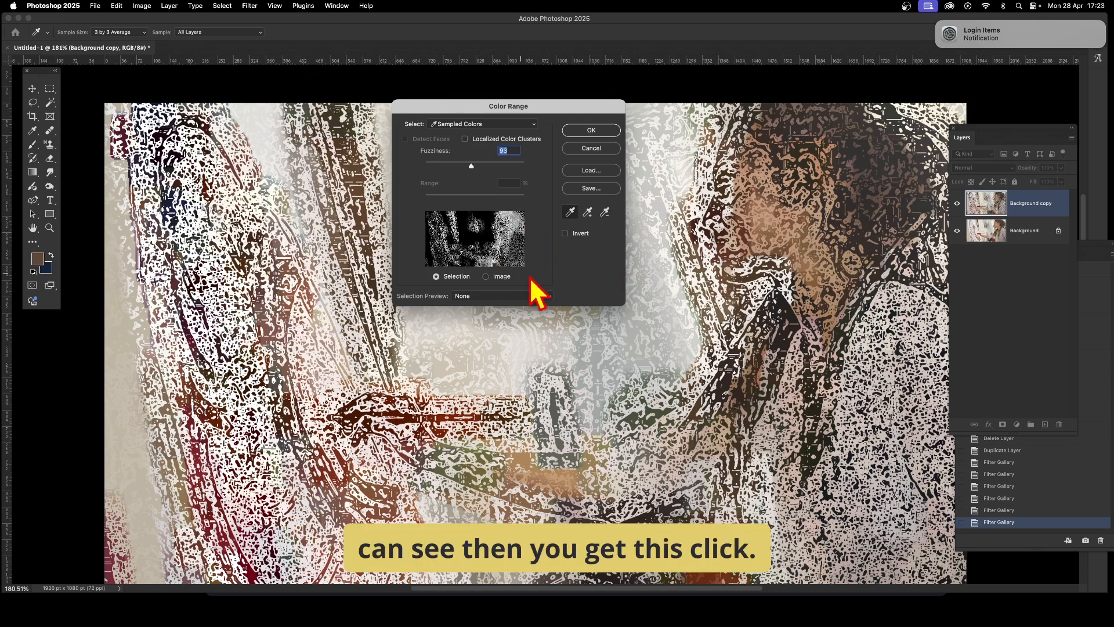
pyautogui.click(592, 130)
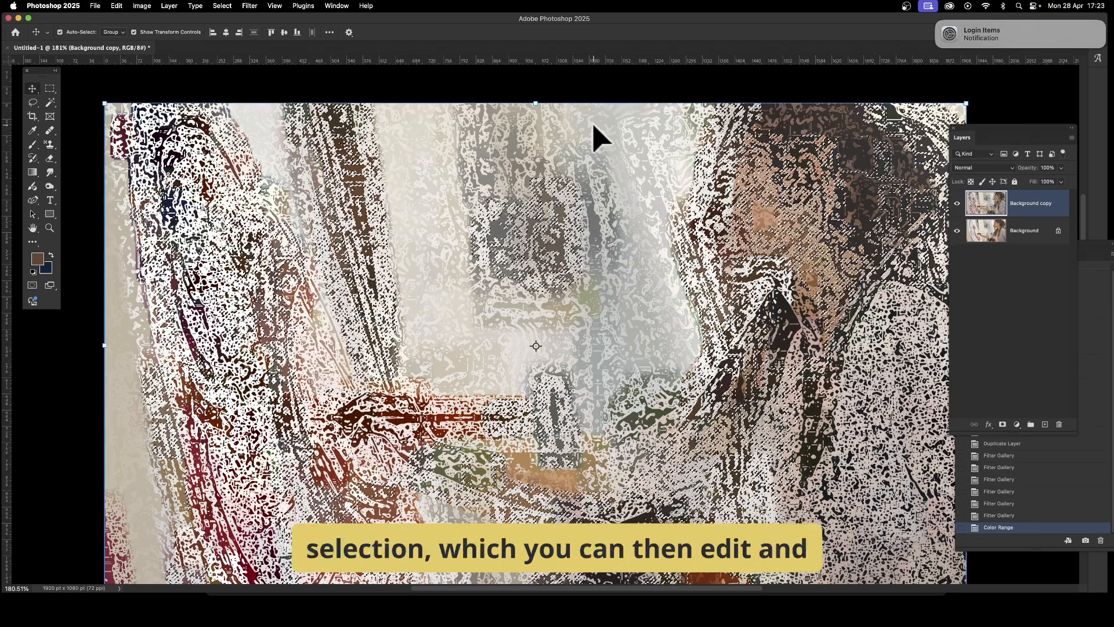
# - Copy the selected area and paste it as a new layer
pyautogui.click(116, 6)
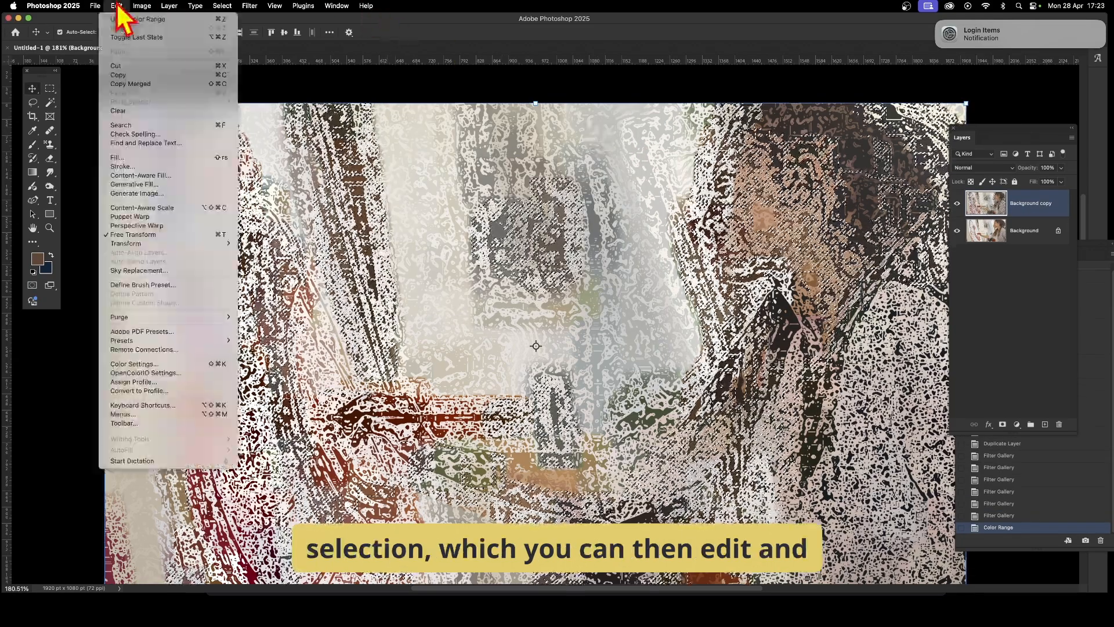
pyautogui.click(116, 75)
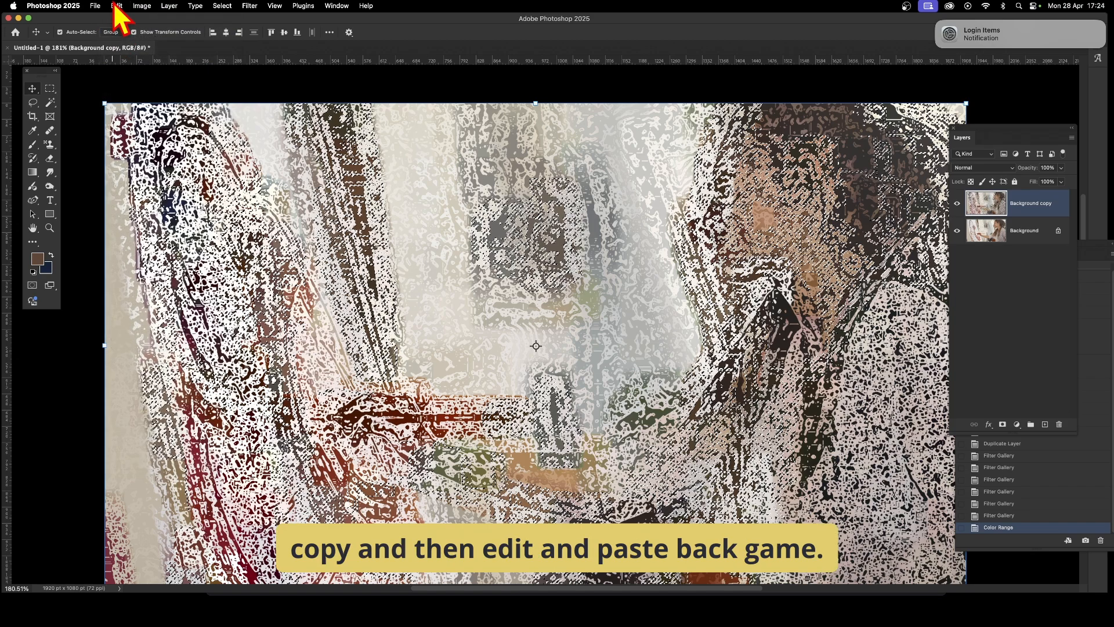
pyautogui.click(116, 6)
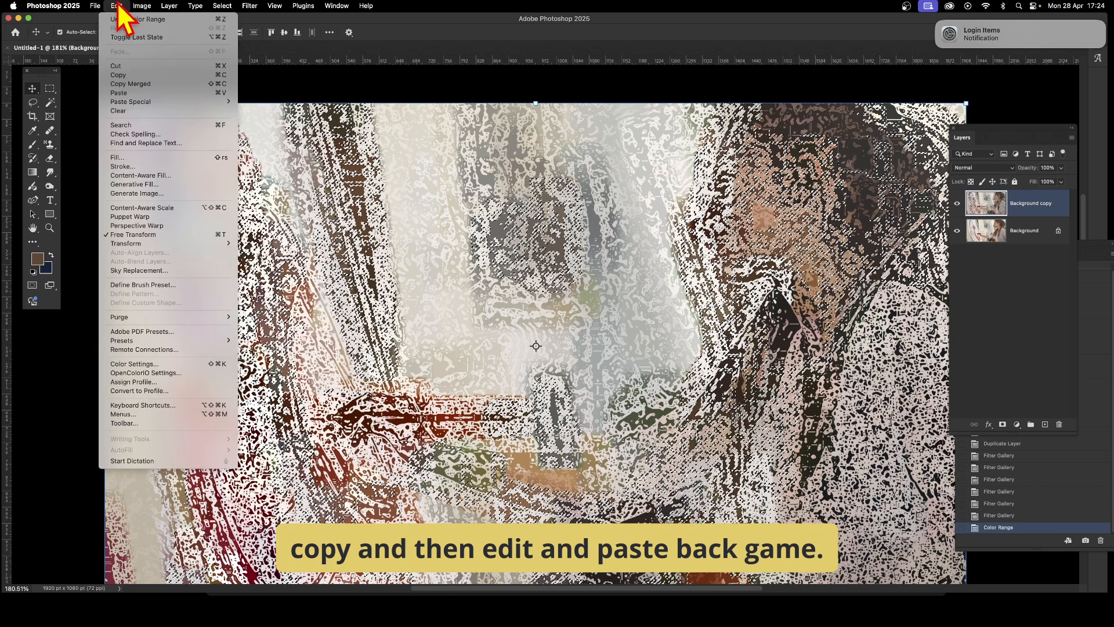
pyautogui.click(119, 93)
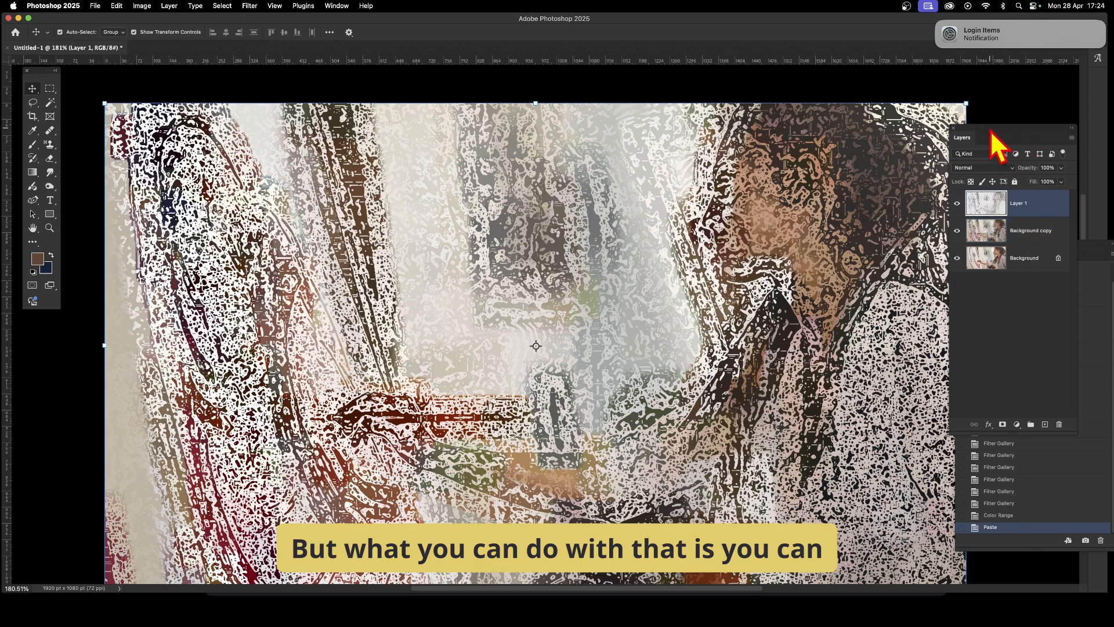
pyautogui.moveTo(991, 134); pyautogui.dragTo(950, 137)
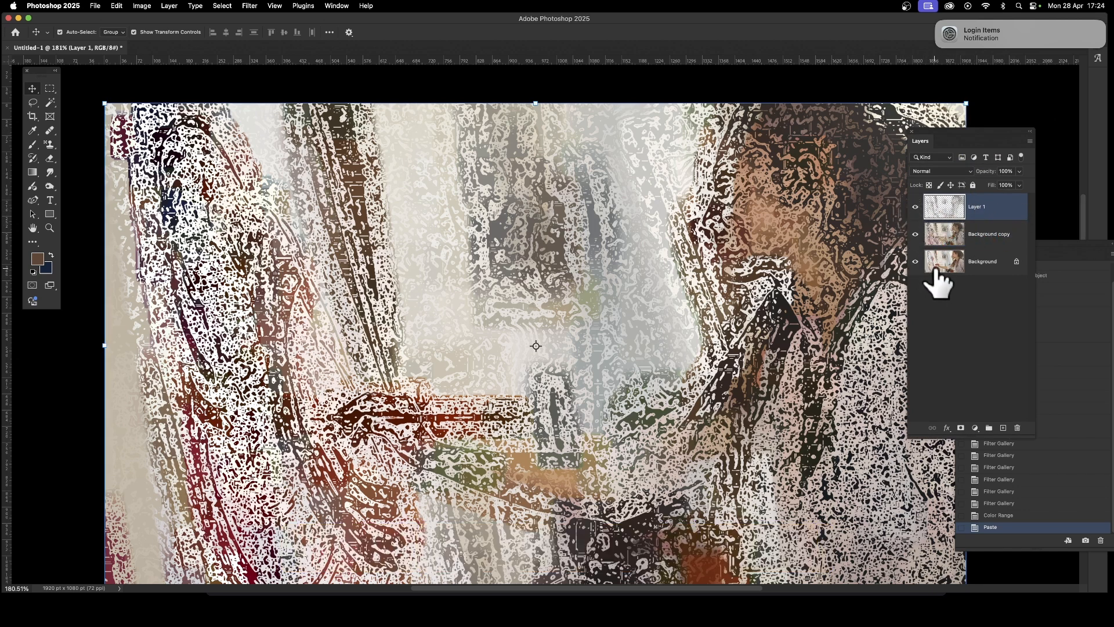
# - Add a Bevel & Emboss layer style to the pasted layer
pyautogui.click(947, 428)
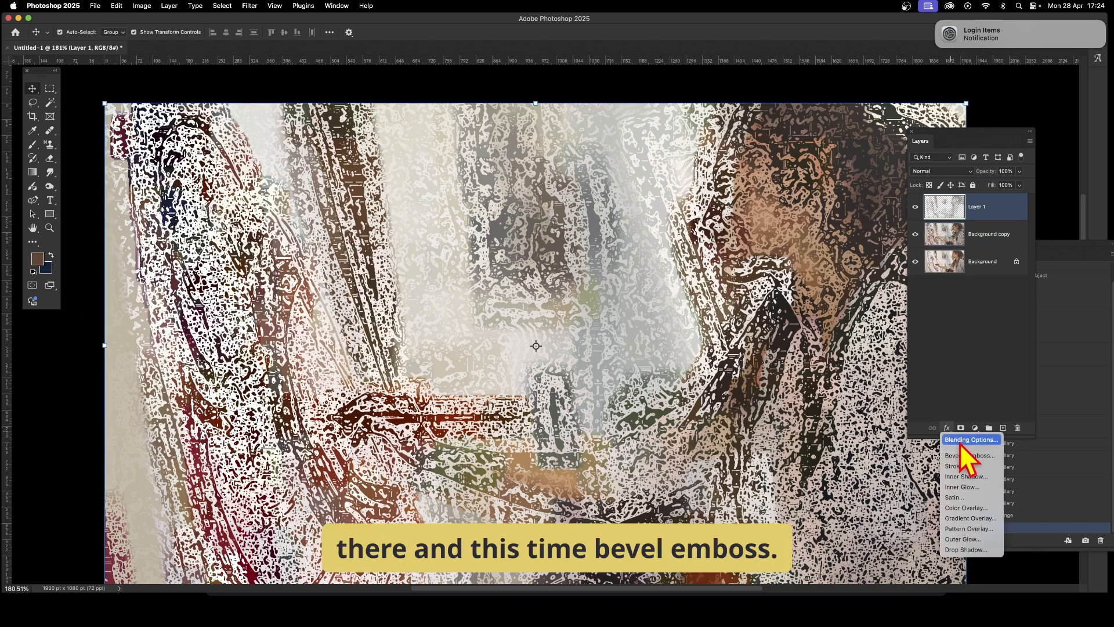
pyautogui.click(965, 456)
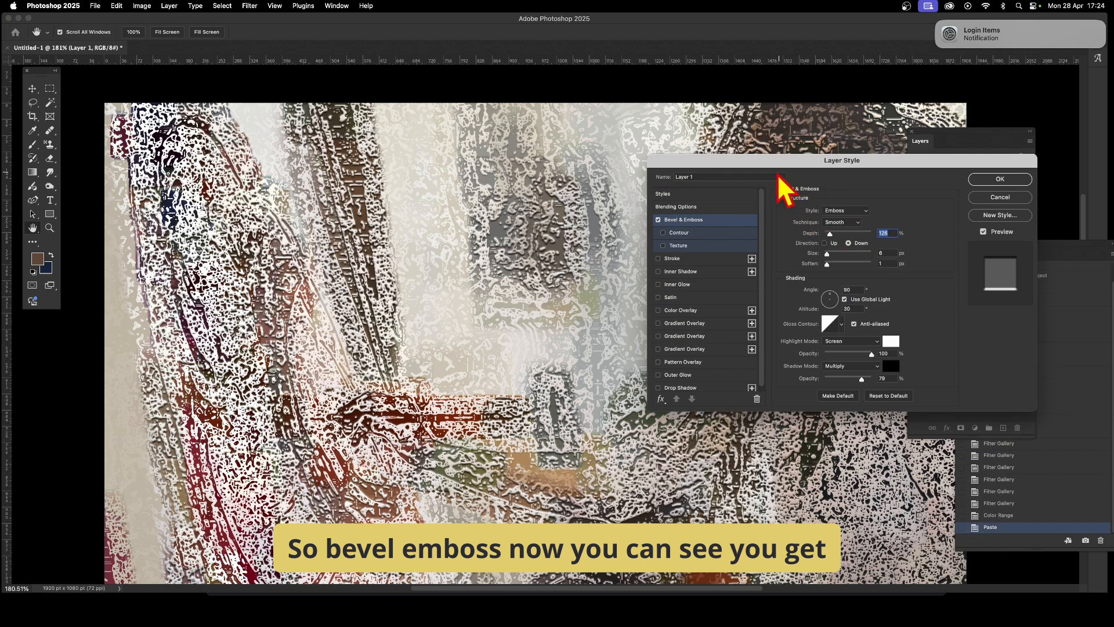
pyautogui.moveTo(780, 163); pyautogui.dragTo(952, 98)
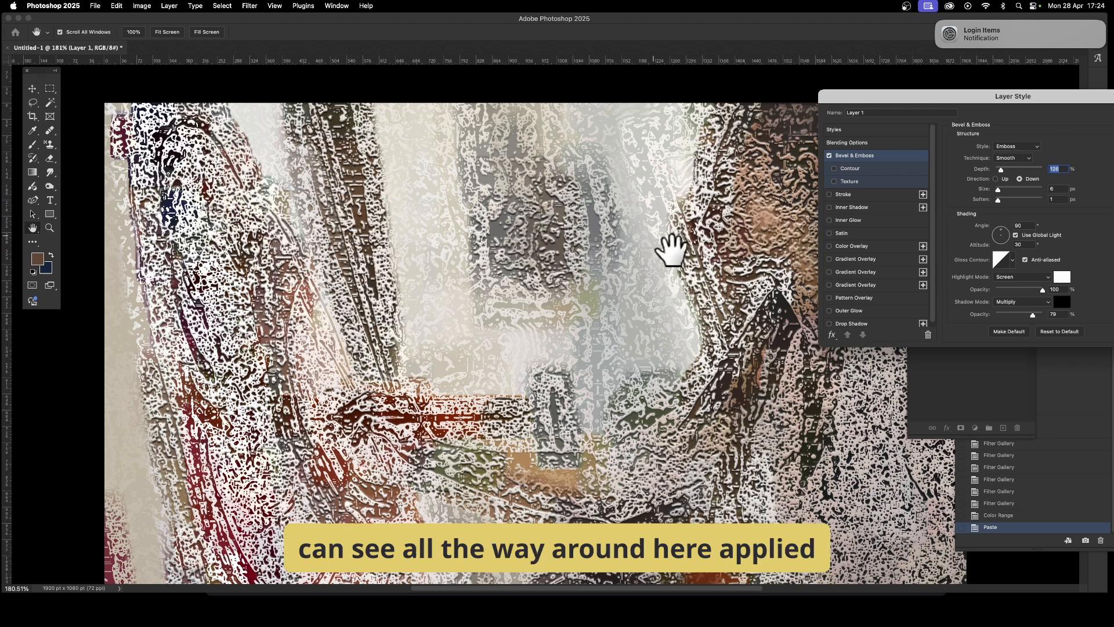
pyautogui.moveTo(1056, 99); pyautogui.dragTo(842, 83)
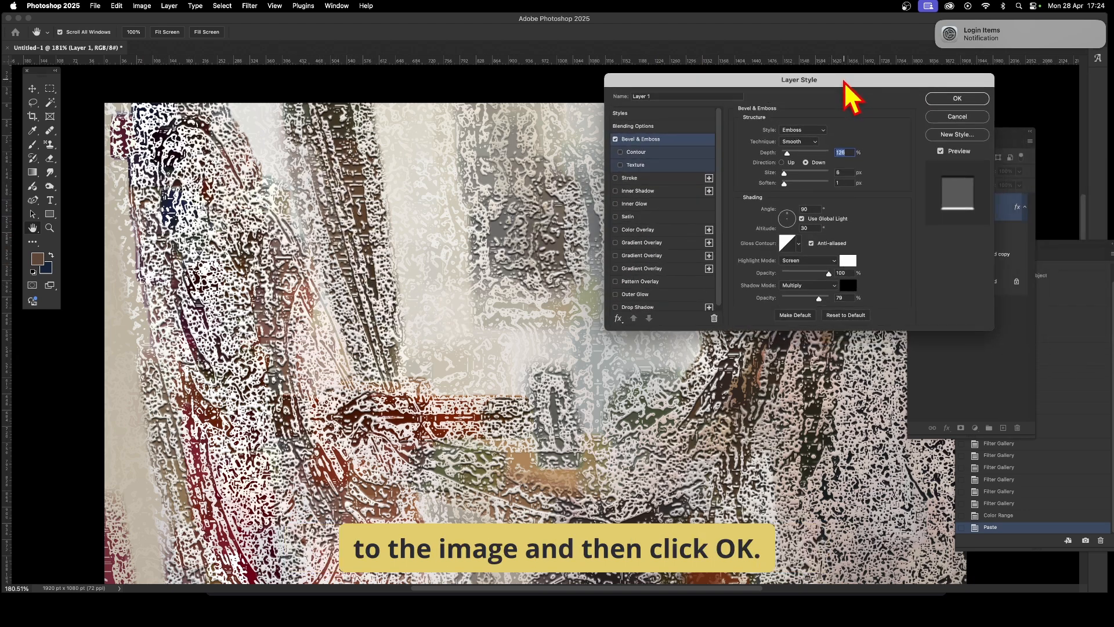
pyautogui.click(968, 100)
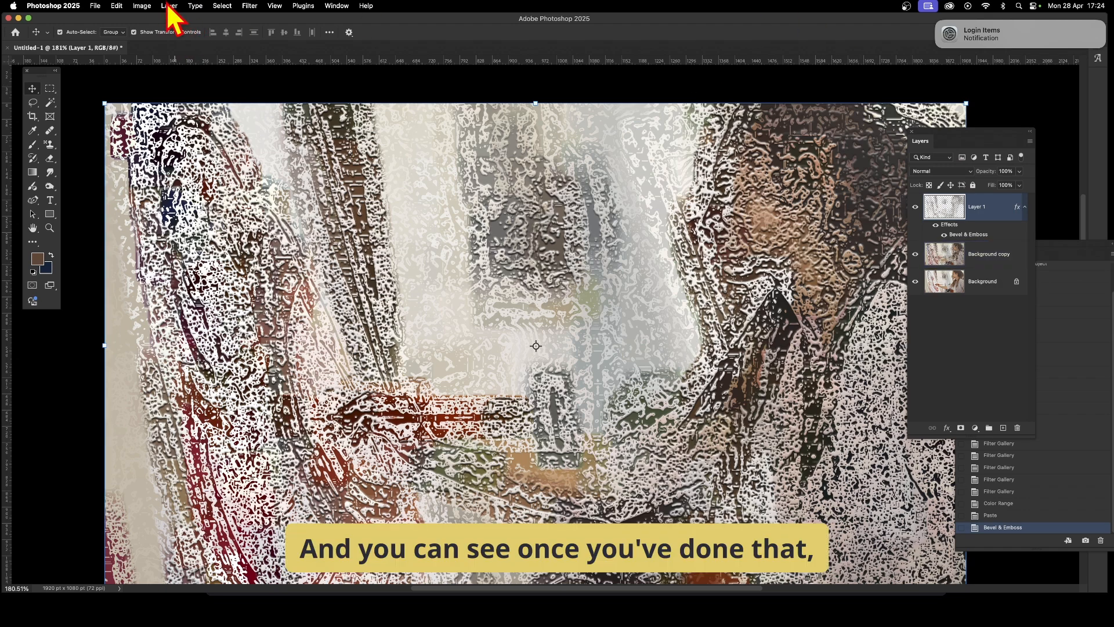
# - Set the pasted layer's blend mode to Linear Burn
pyautogui.keyDown('shift'); pyautogui.click(981, 256); pyautogui.keyUp('shift')
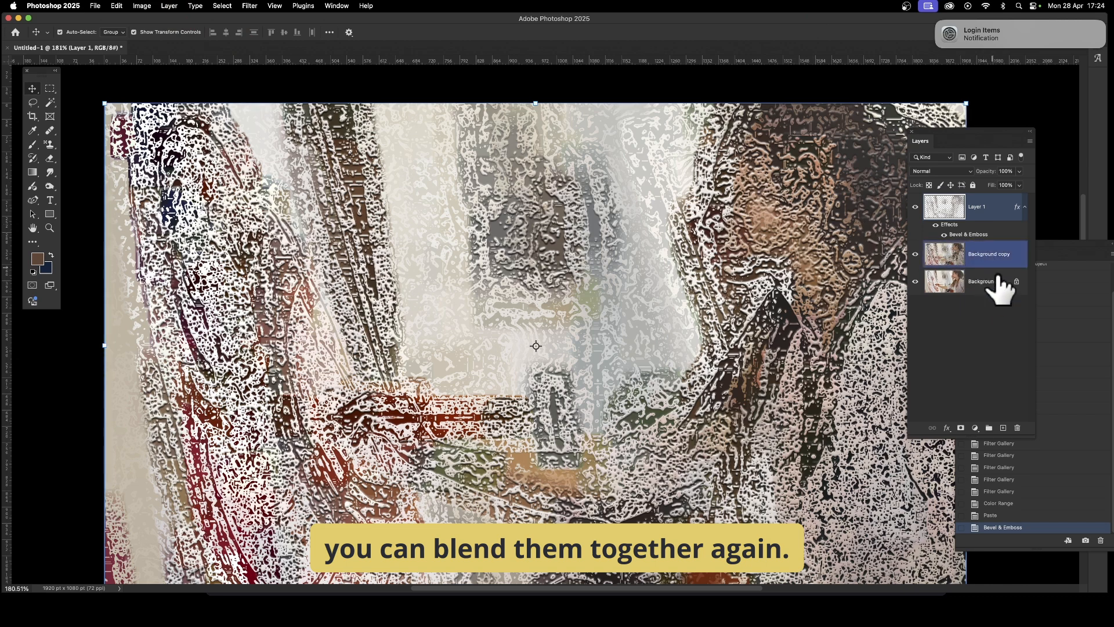
pyautogui.click(994, 233)
pyautogui.click(941, 173)
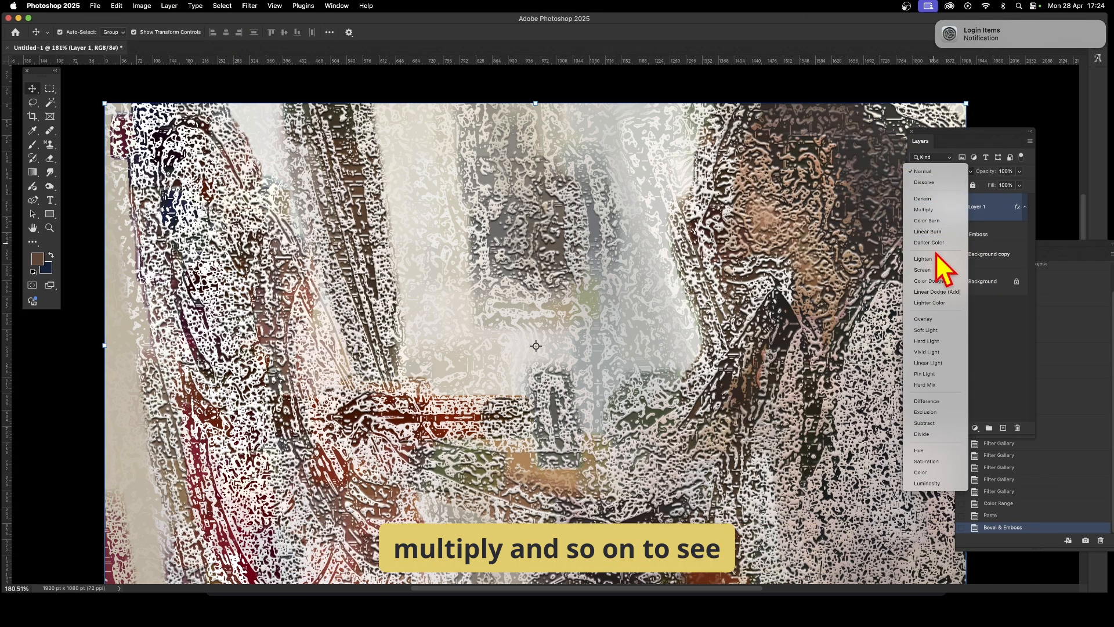
pyautogui.click(936, 231)
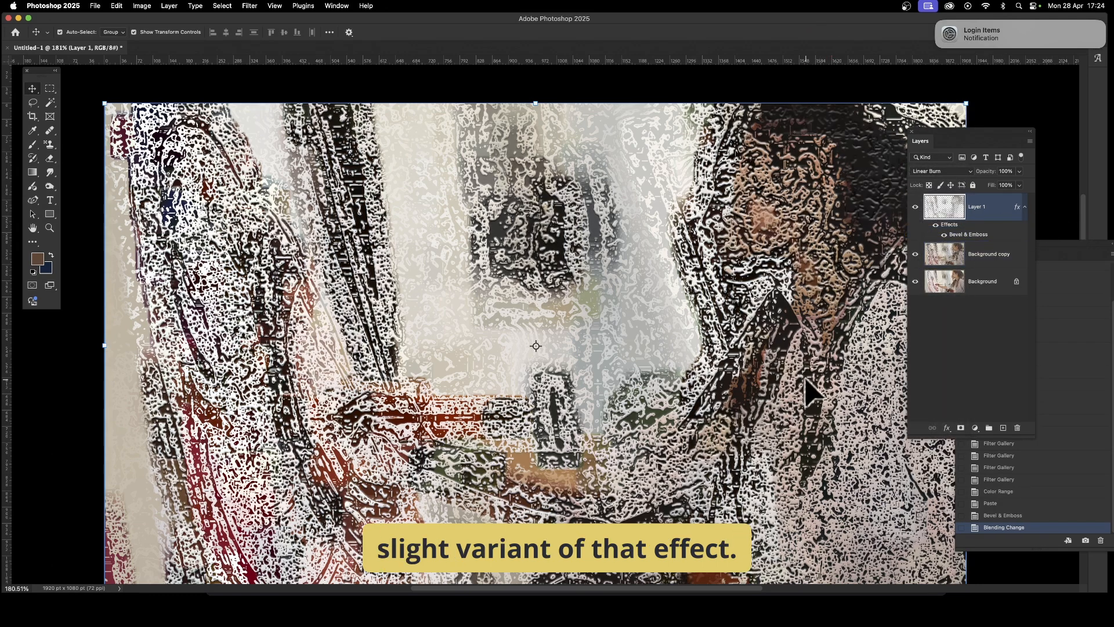
# - Delete the pasted layer and the Background copy layer
pyautogui.press('Delete')
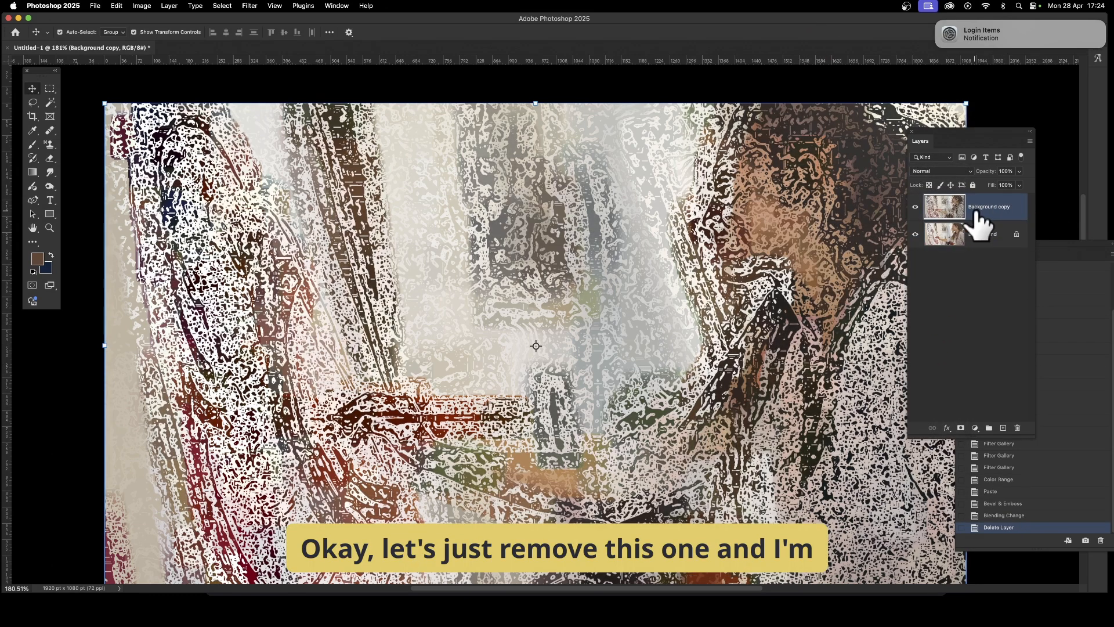
pyautogui.press('Delete')
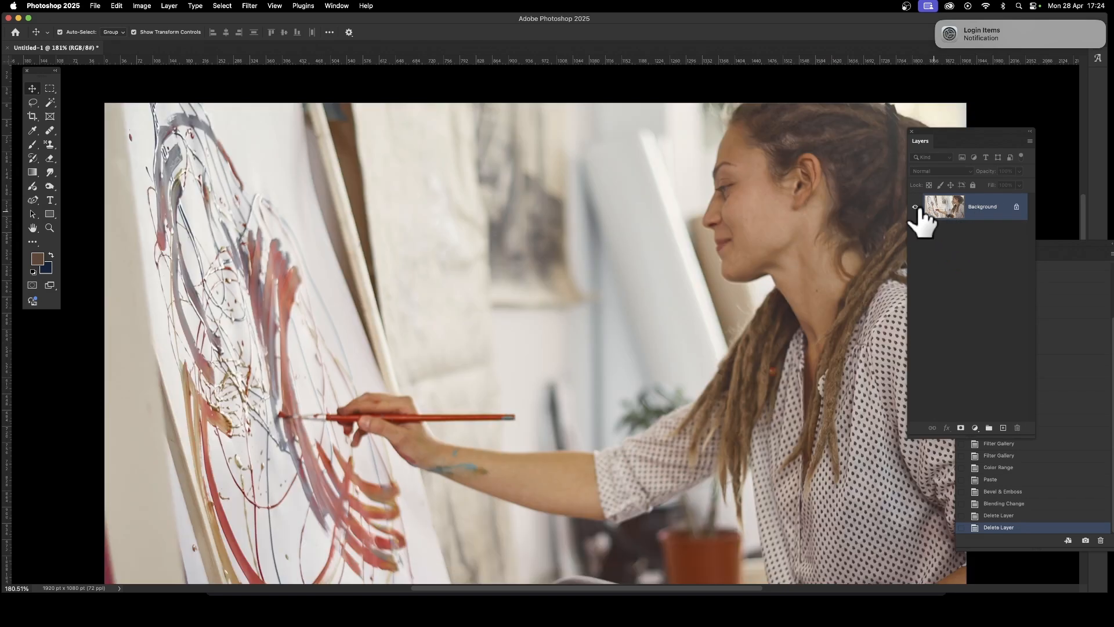
# - Duplicate the Background layer as Background copy
pyautogui.click(169, 6)
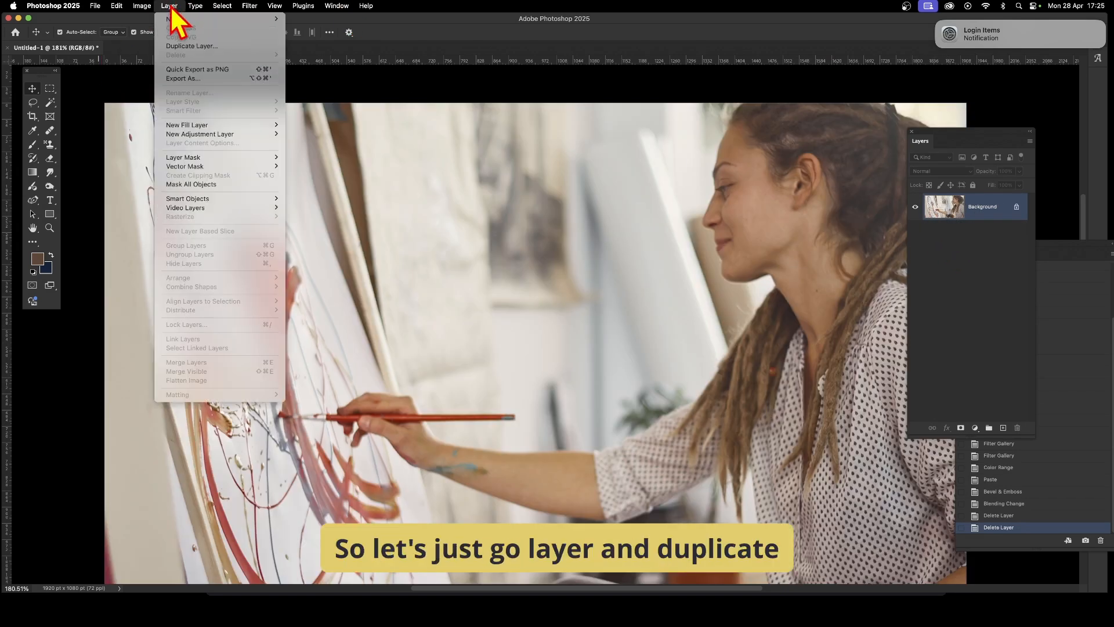
pyautogui.click(196, 48)
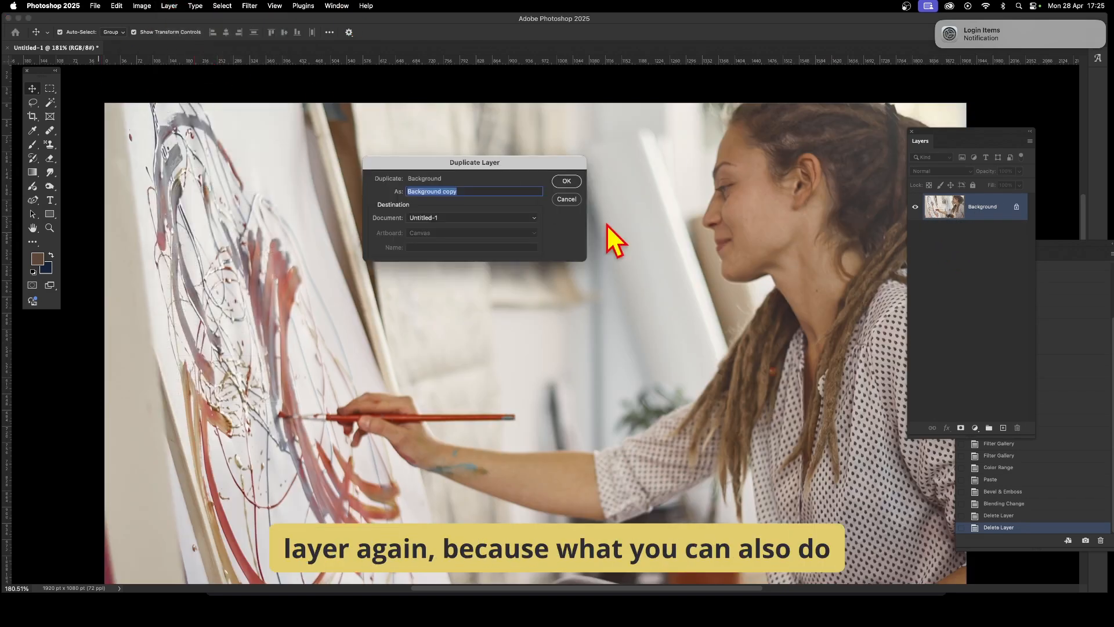
pyautogui.click(565, 184)
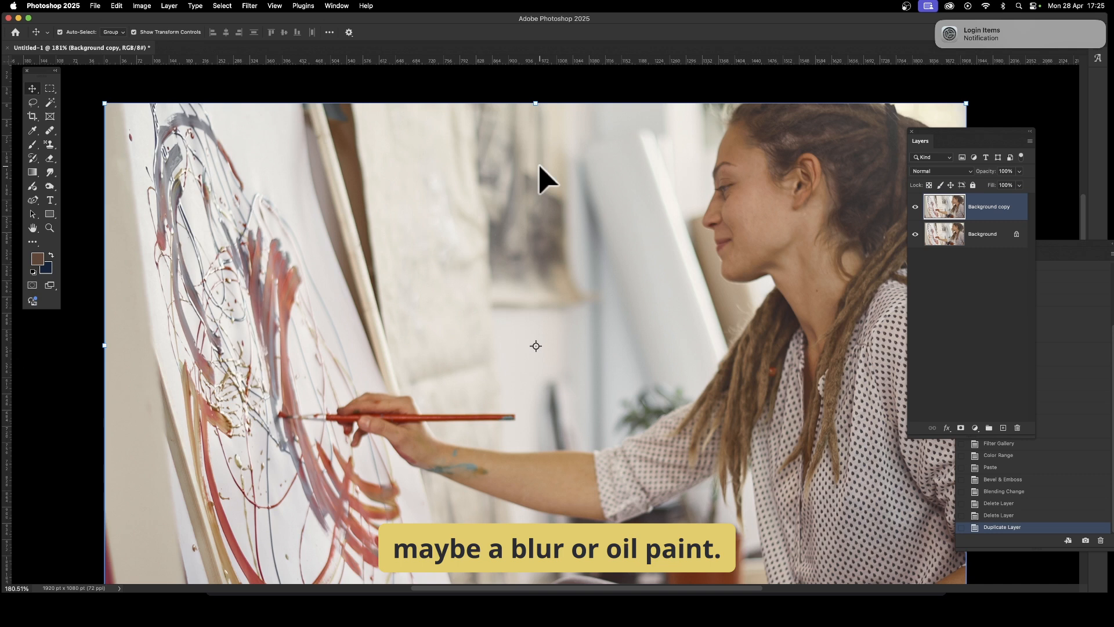
# - Apply Oil Paint to the copy with stylization 10, cleanliness 10, scale 7.4, bristle detail 10 and lighting off
pyautogui.click(249, 5)
pyautogui.moveTo(271, 211)
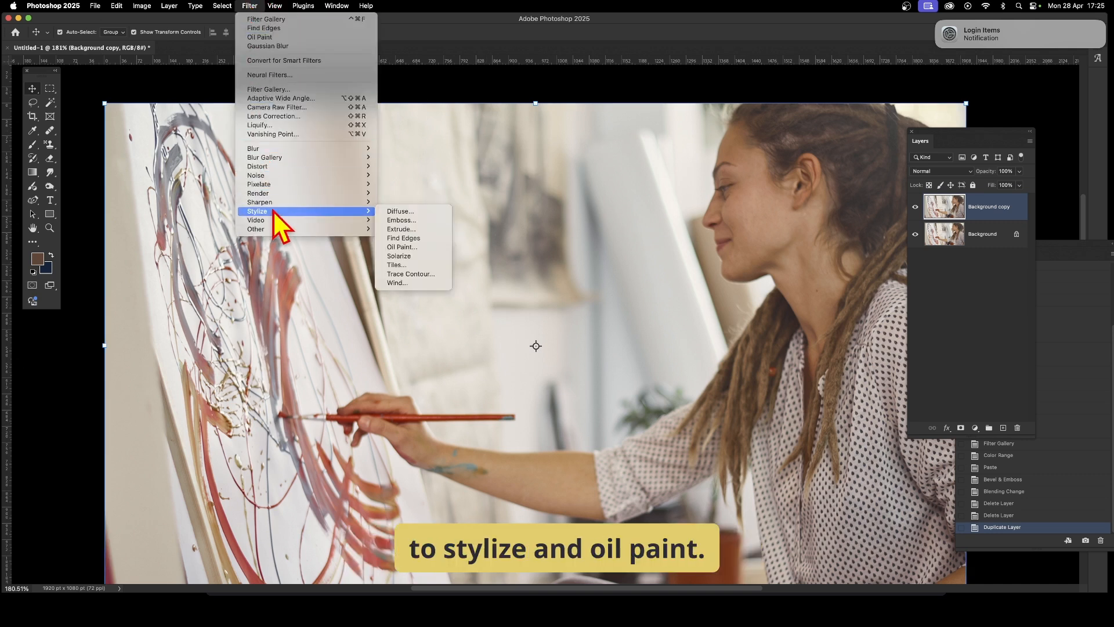
pyautogui.click(415, 251)
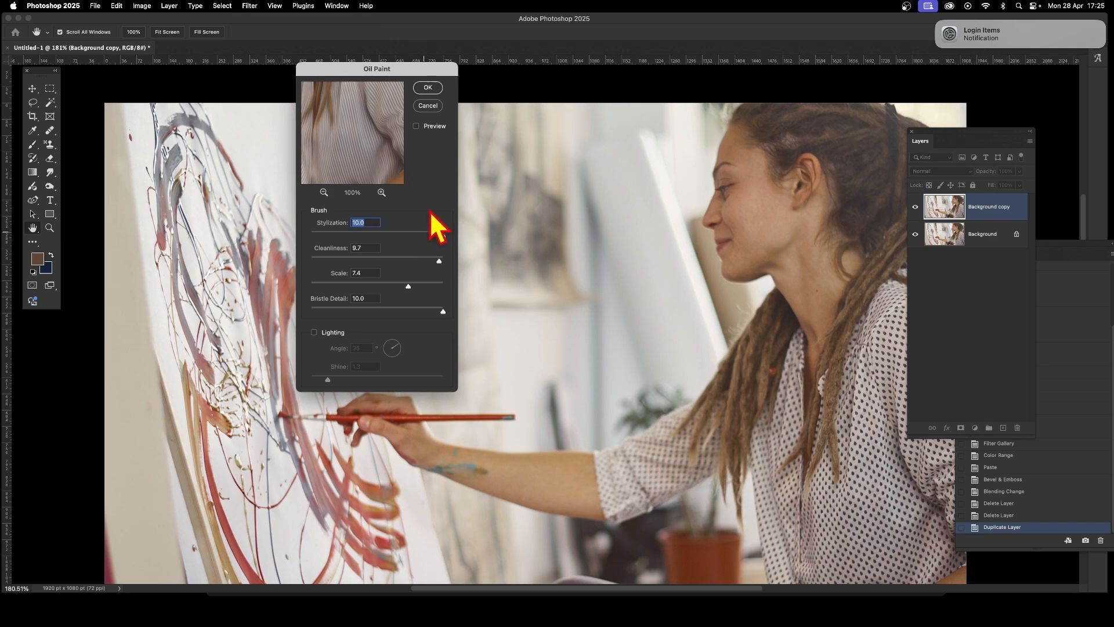
pyautogui.moveTo(348, 112)
pyautogui.mouseDown()
pyautogui.moveTo(449, 189)
pyautogui.moveTo(331, 117)
pyautogui.moveTo(246, 229)
pyautogui.mouseUp()
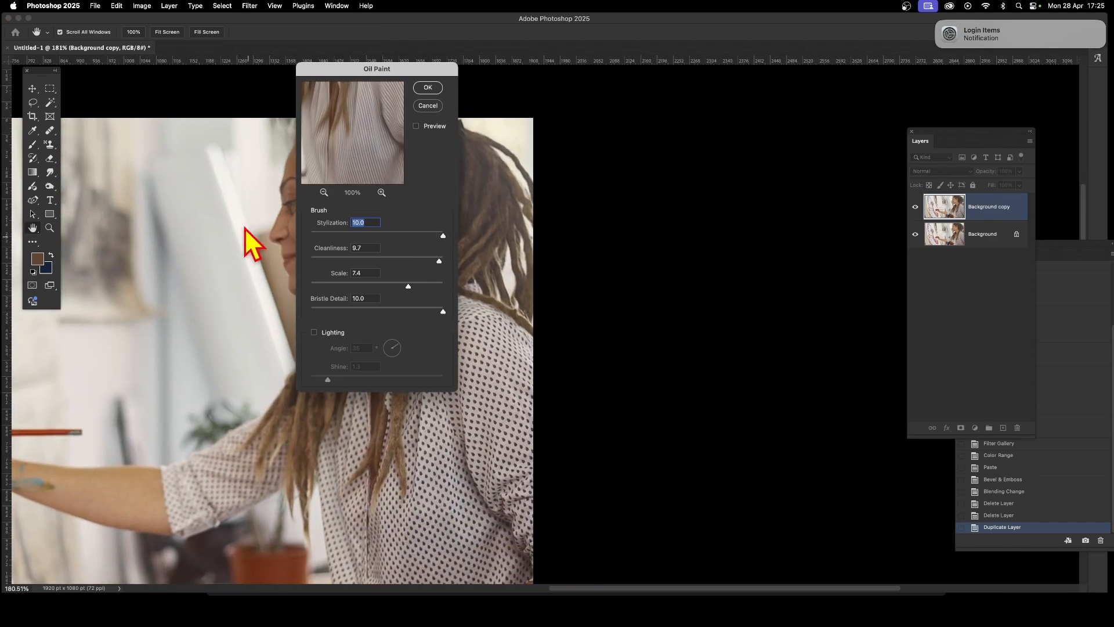
pyautogui.moveTo(359, 159)
pyautogui.mouseDown()
pyautogui.moveTo(540, 130)
pyautogui.moveTo(589, 144)
pyautogui.moveTo(576, 137)
pyautogui.mouseUp()
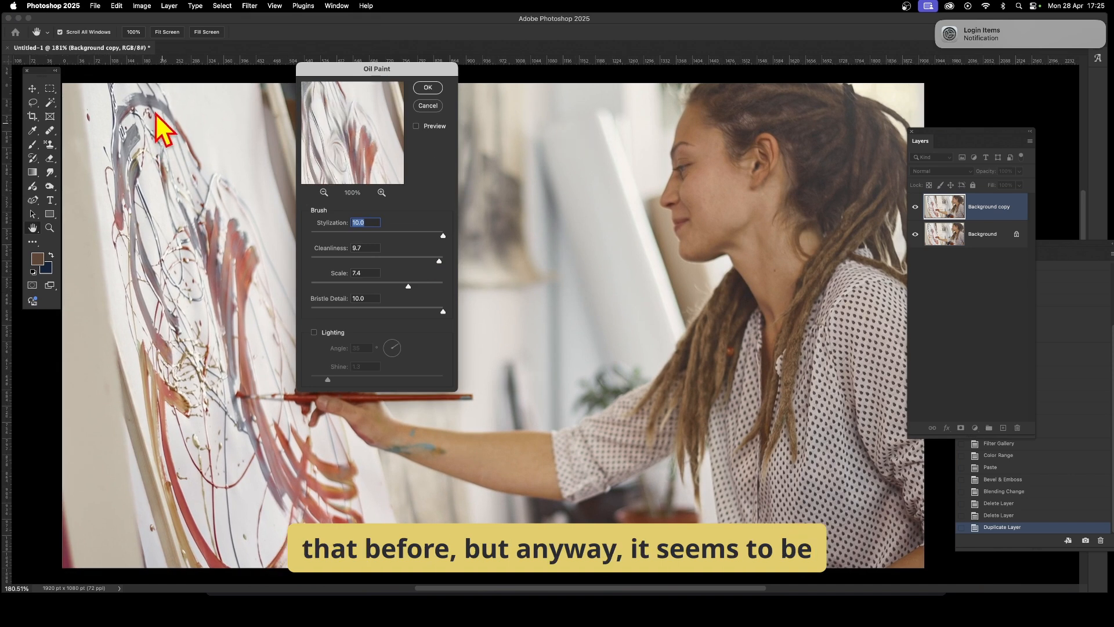
pyautogui.moveTo(375, 71); pyautogui.dragTo(462, 68)
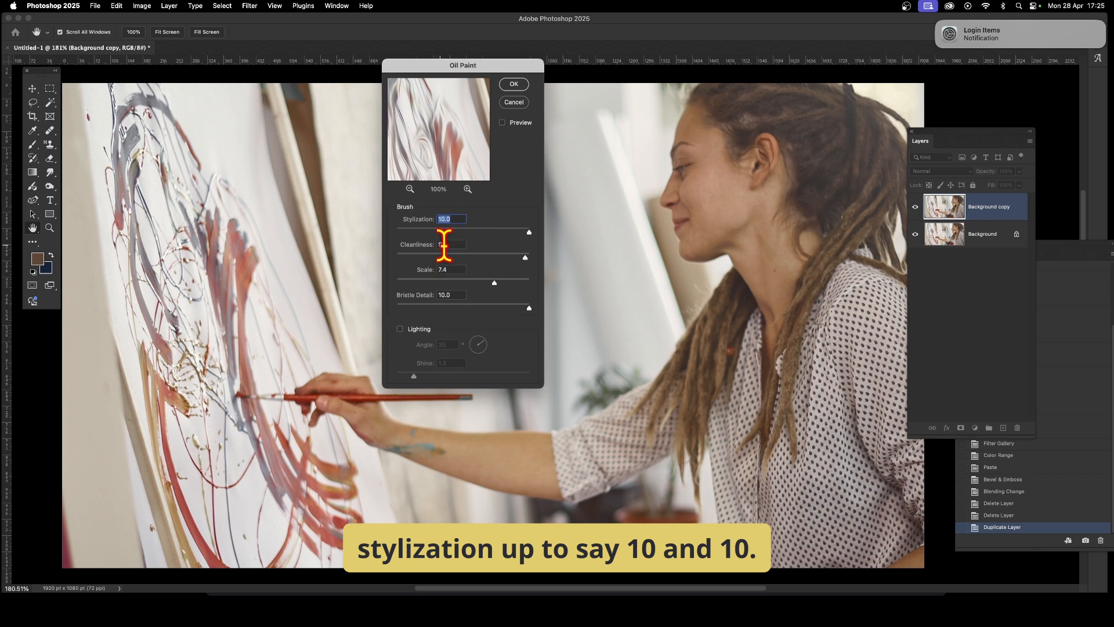
pyautogui.write('0')
pyautogui.press('Tab')
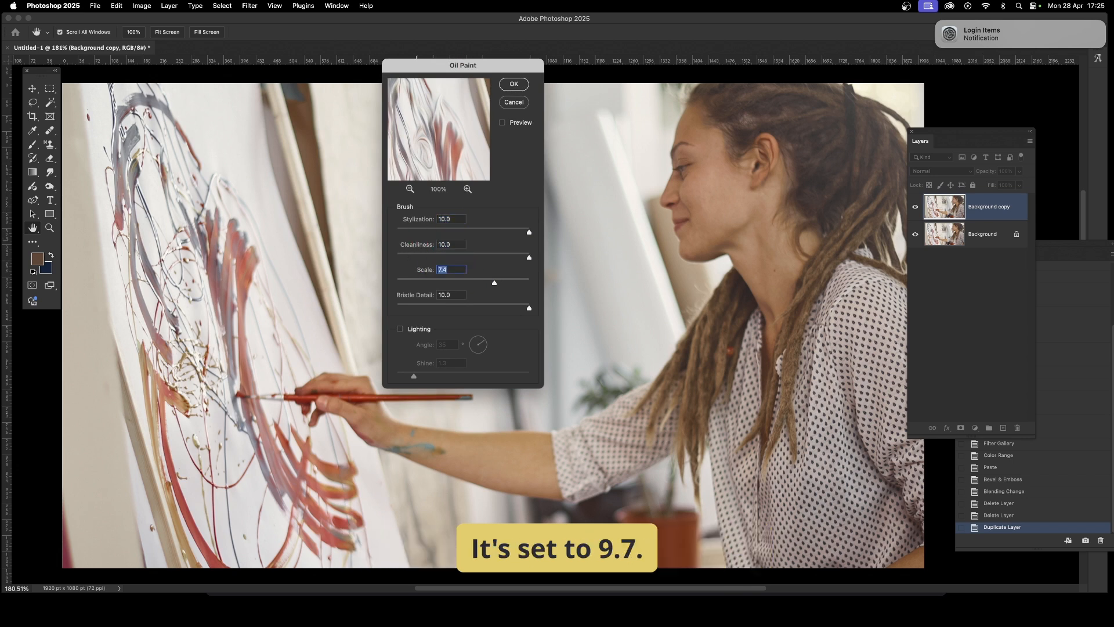
pyautogui.click(401, 329)
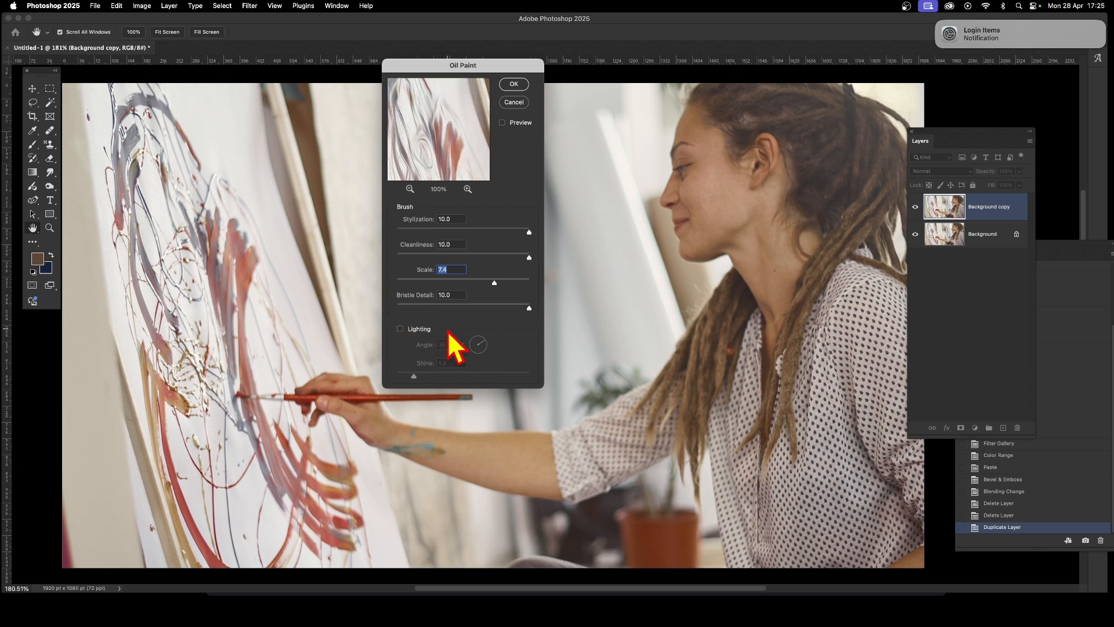
pyautogui.click(514, 84)
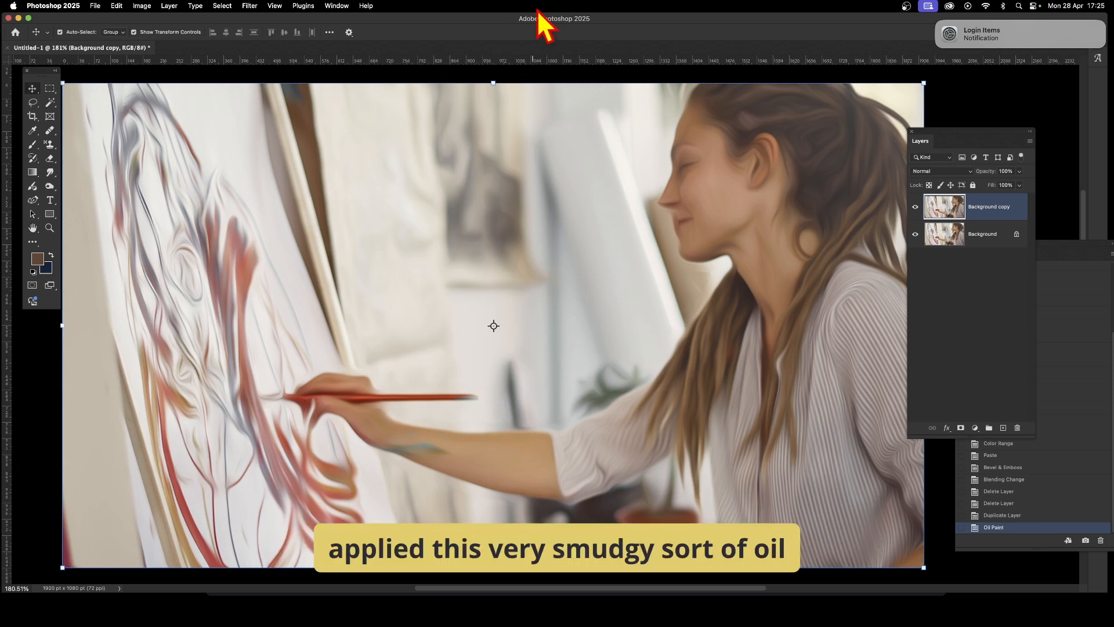
# - Reapply the Oil Paint filter two more times to the copy layer
pyautogui.click(249, 6)
pyautogui.click(247, 22)
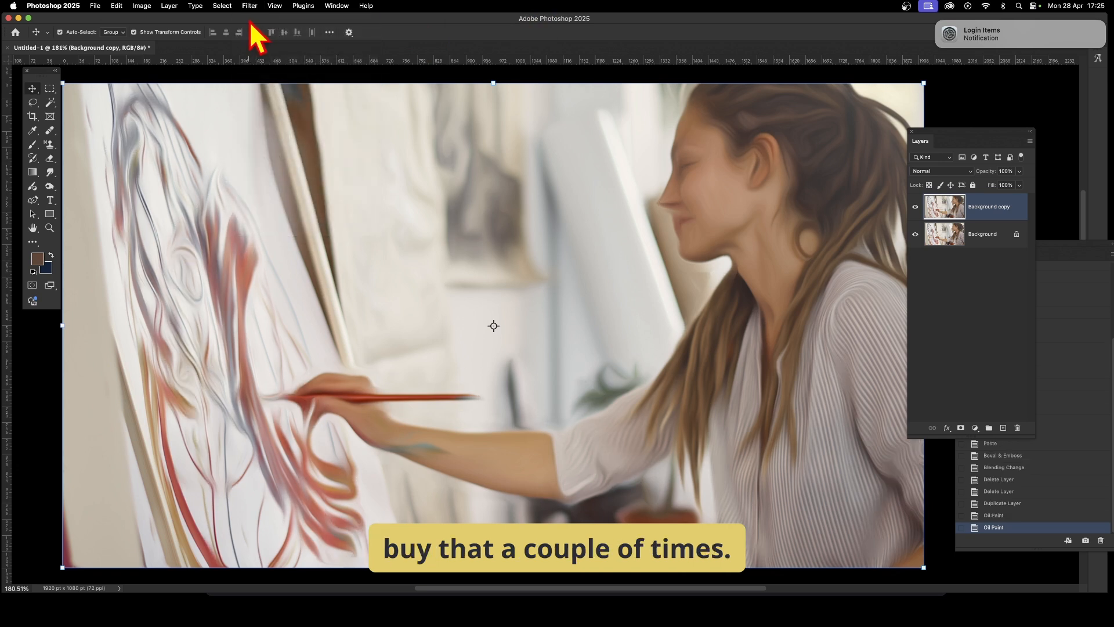
pyautogui.click(260, 7)
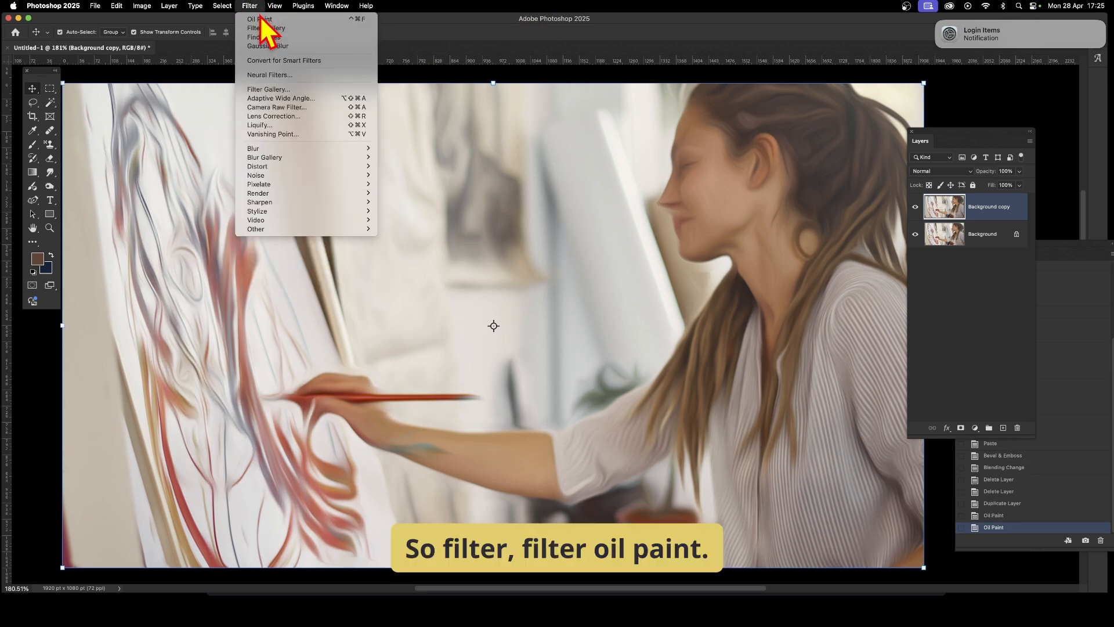
pyautogui.click(260, 19)
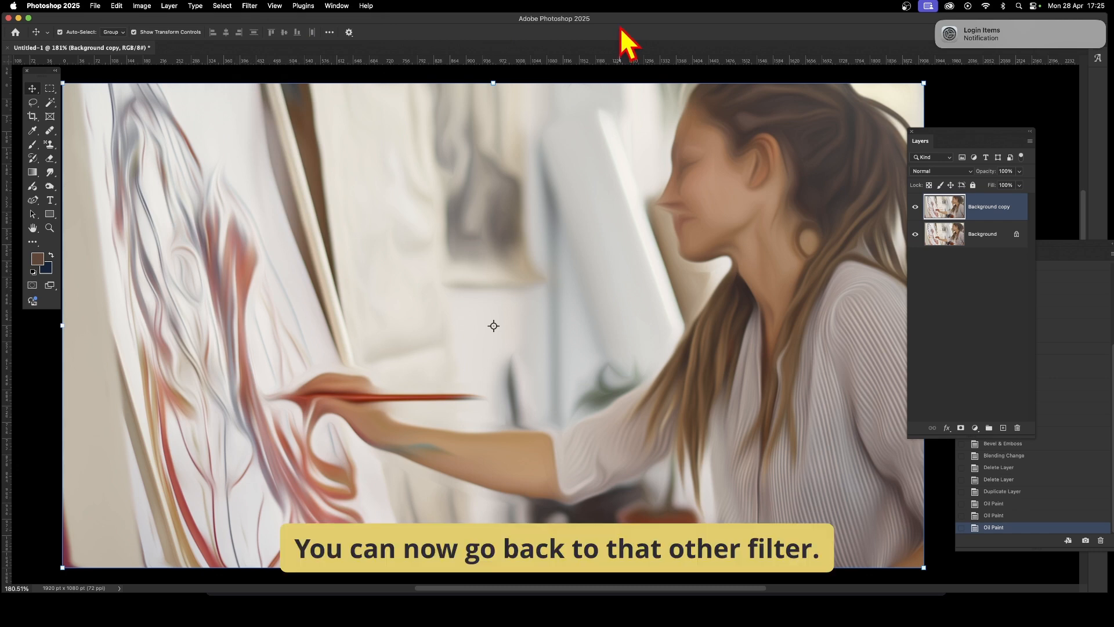
# - Apply the Dry Brush Filter Gallery effect to the copy three times
pyautogui.click(250, 5)
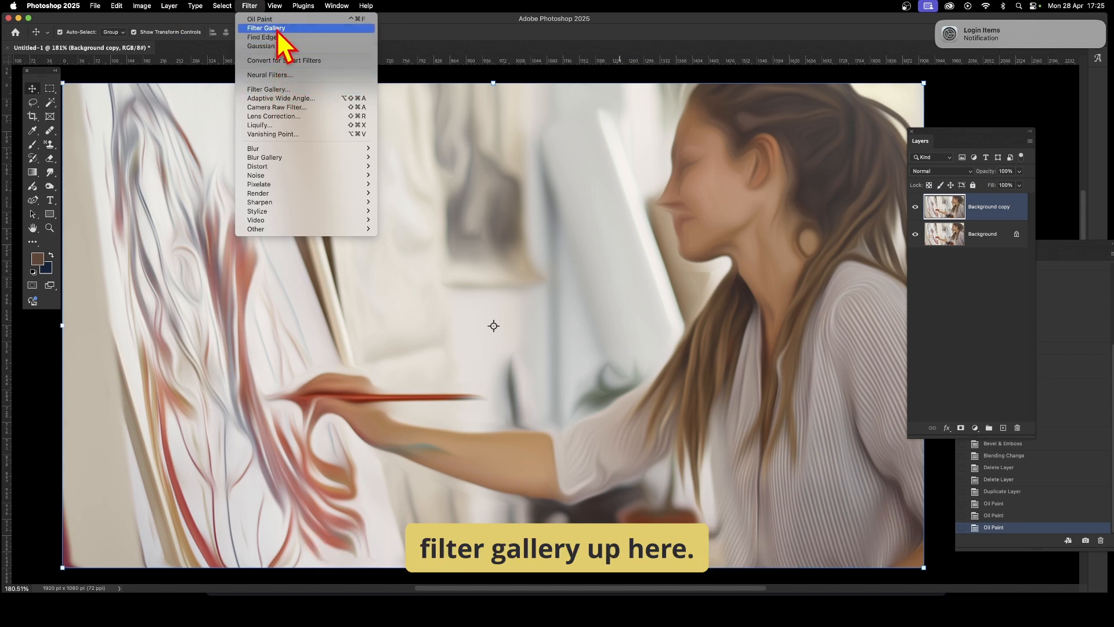
pyautogui.click(284, 90)
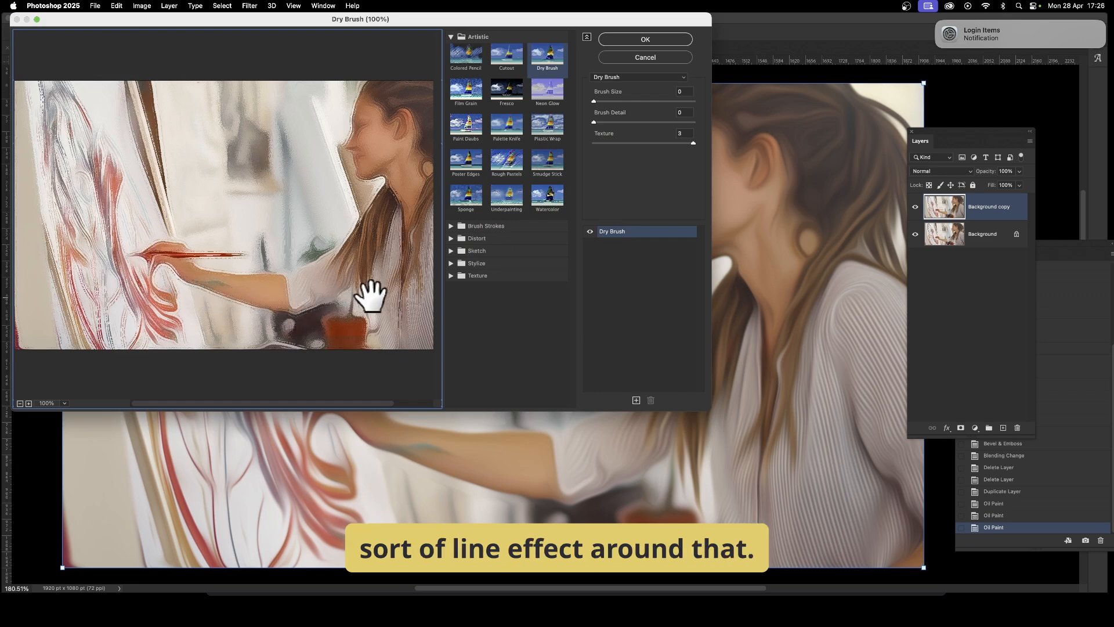
pyautogui.click(655, 38)
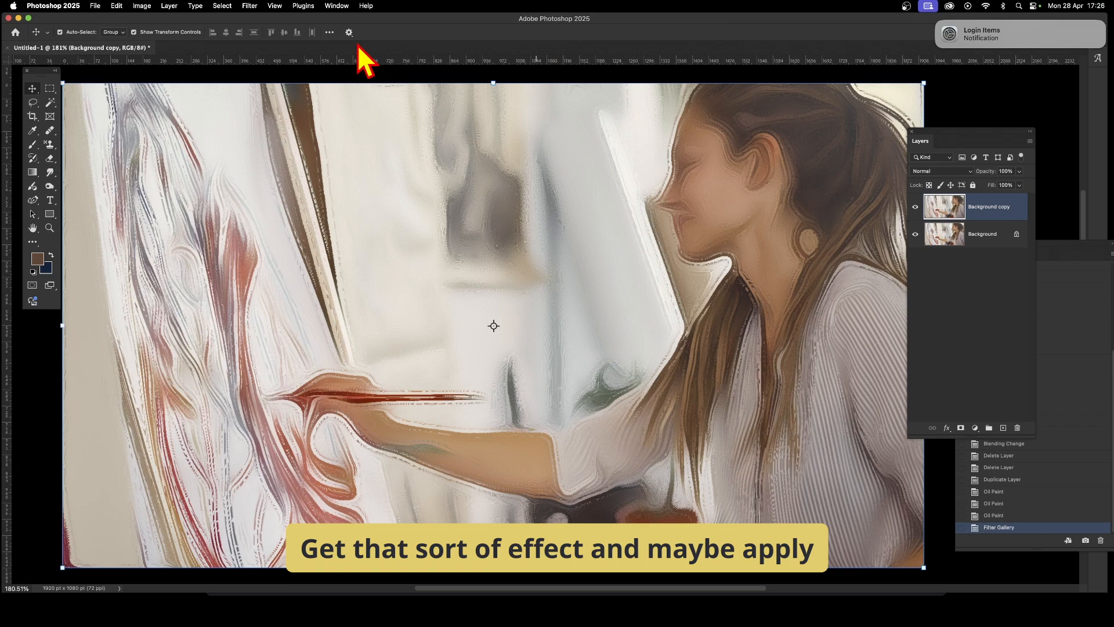
pyautogui.click(249, 5)
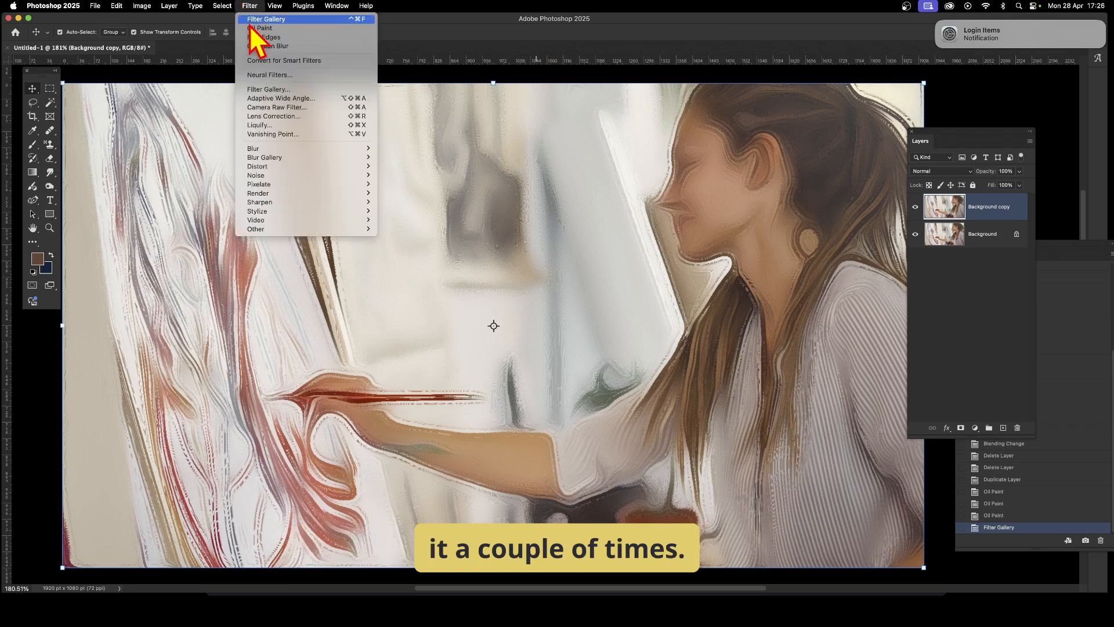
pyautogui.click(258, 19)
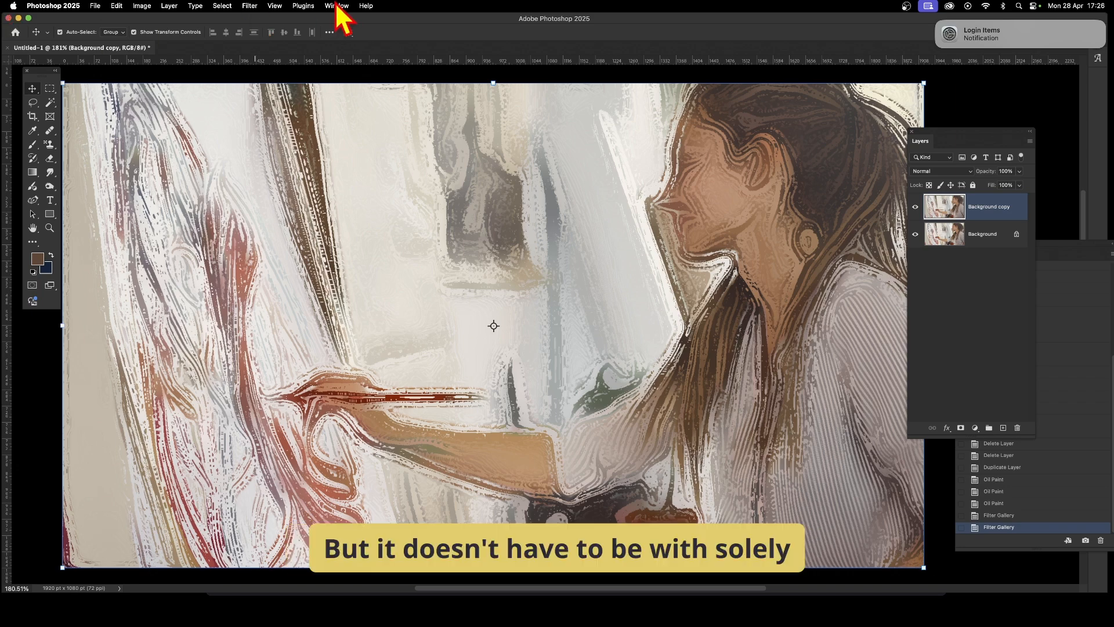
pyautogui.click(248, 6)
pyautogui.click(252, 18)
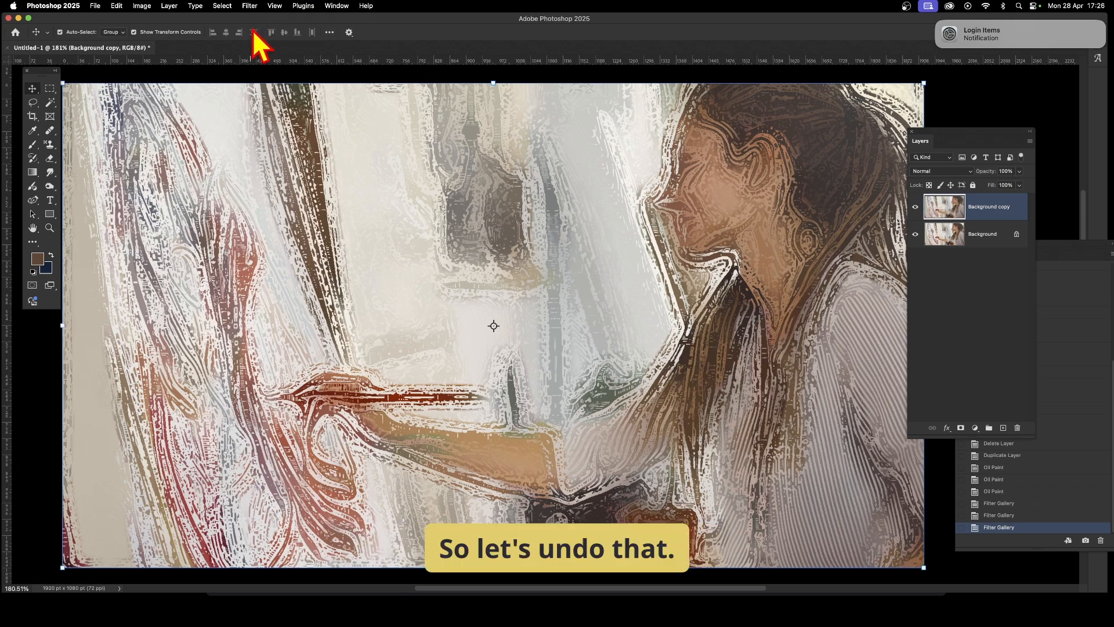
# - Undo the three Filter Gallery applications
pyautogui.press('super+z')
pyautogui.press('super+z')
pyautogui.press('super+z')
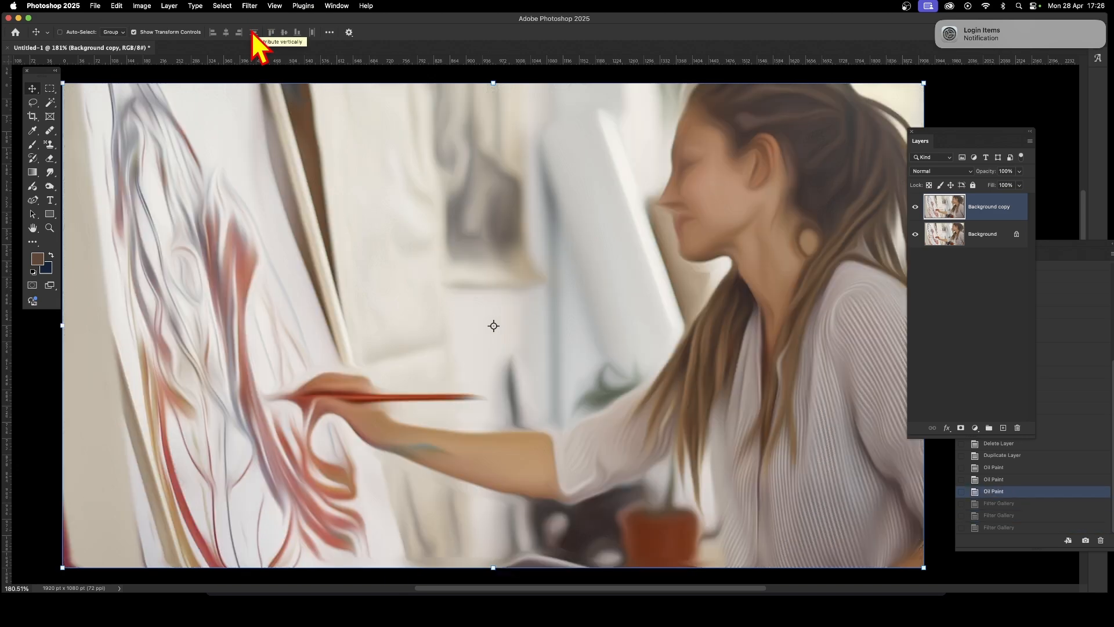
# - Apply the Dry Brush Filter Gallery effect to the copy with brush size 10, brush detail 7 and texture 2
pyautogui.click(248, 6)
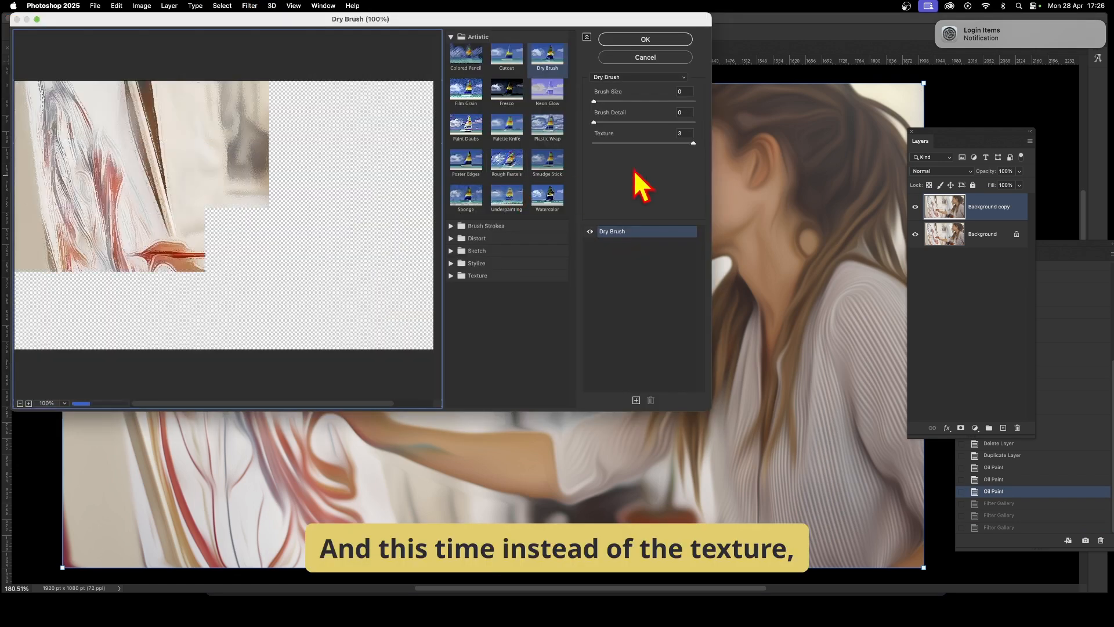
pyautogui.moveTo(694, 142)
pyautogui.mouseDown()
pyautogui.moveTo(574, 142)
pyautogui.moveTo(655, 123)
pyautogui.mouseUp()
pyautogui.click(628, 143)
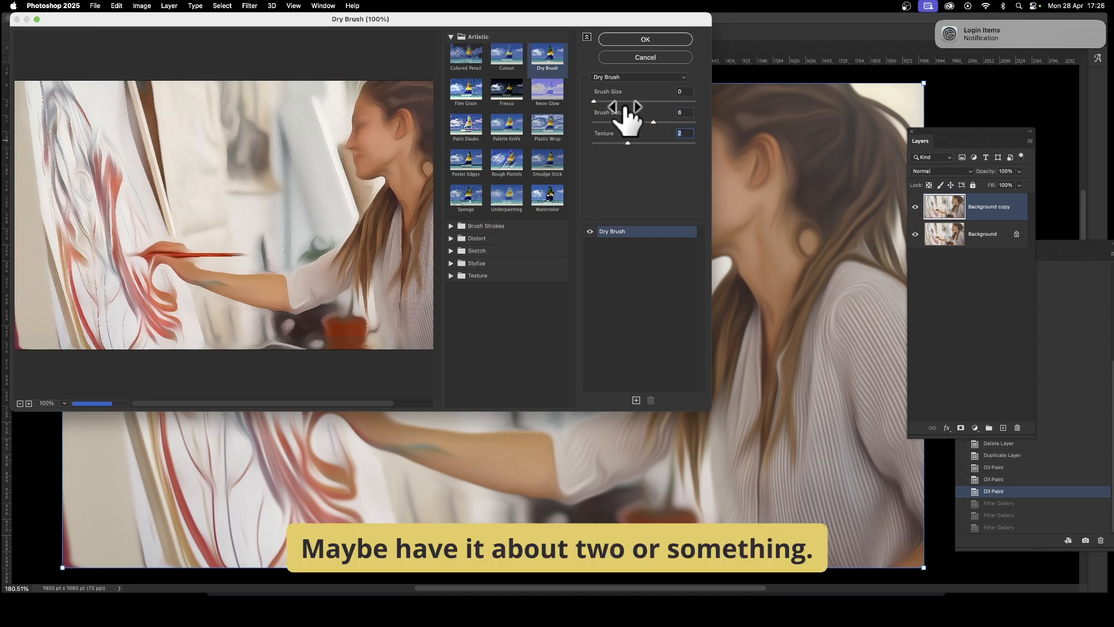
pyautogui.moveTo(598, 101); pyautogui.dragTo(709, 110)
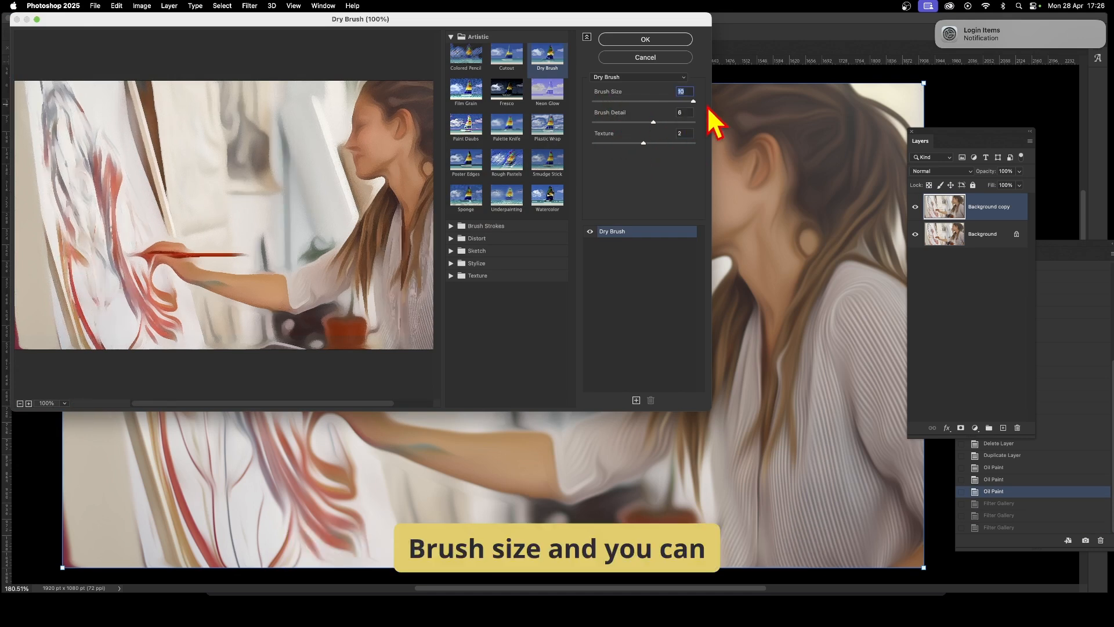
pyautogui.click(659, 123)
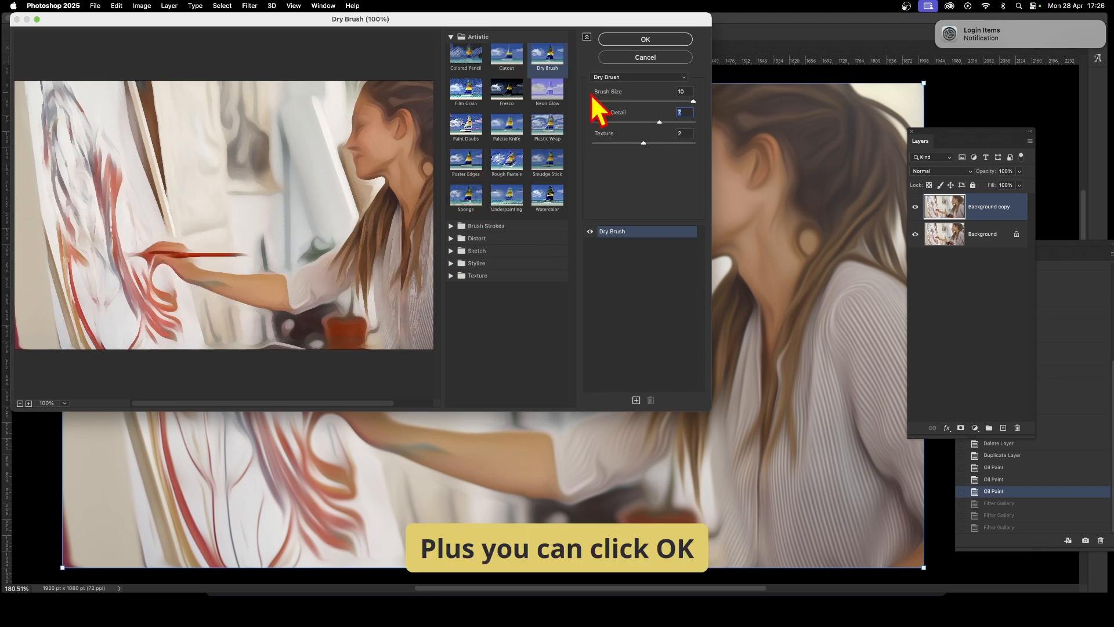
pyautogui.click(642, 41)
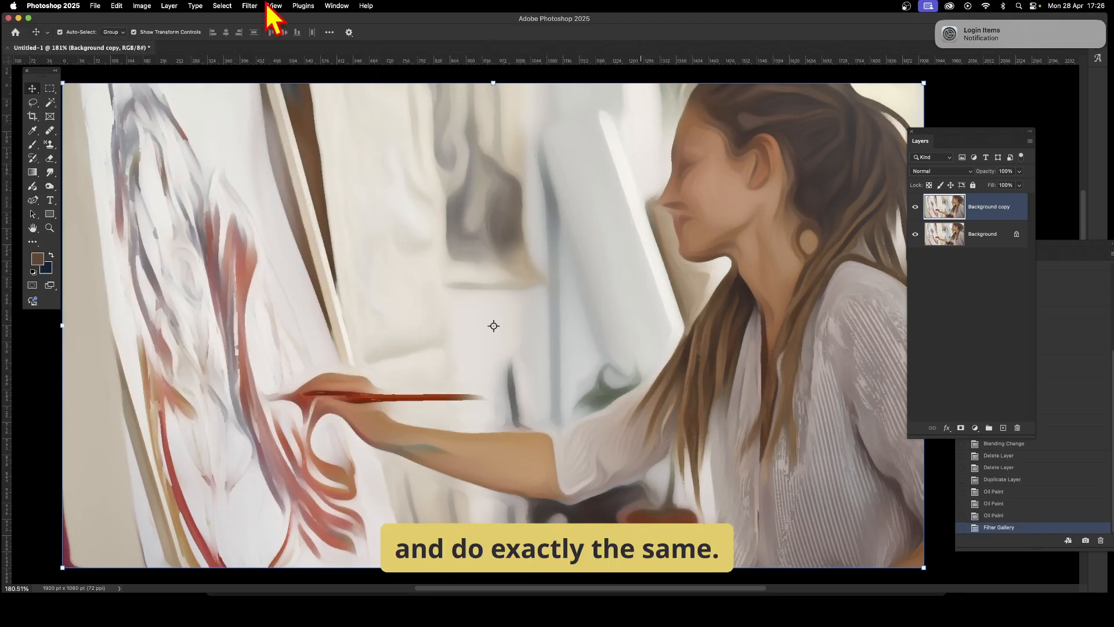
# - Reapply the Filter Gallery Dry Brush effect four more times to the copy layer
pyautogui.click(250, 6)
pyautogui.click(256, 19)
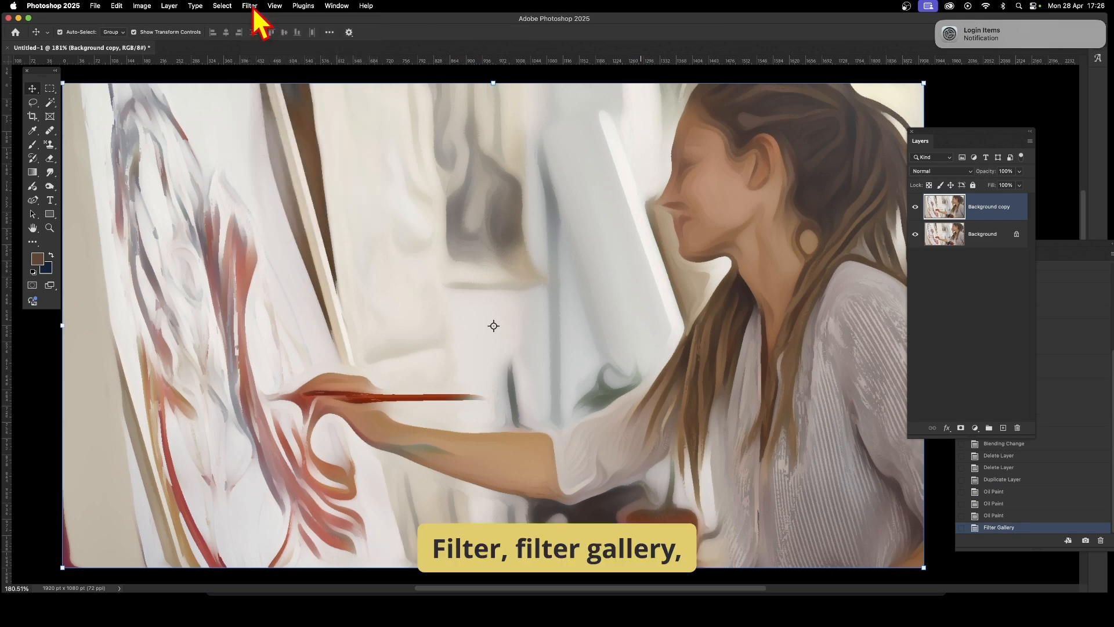
pyautogui.click(254, 7)
pyautogui.click(255, 19)
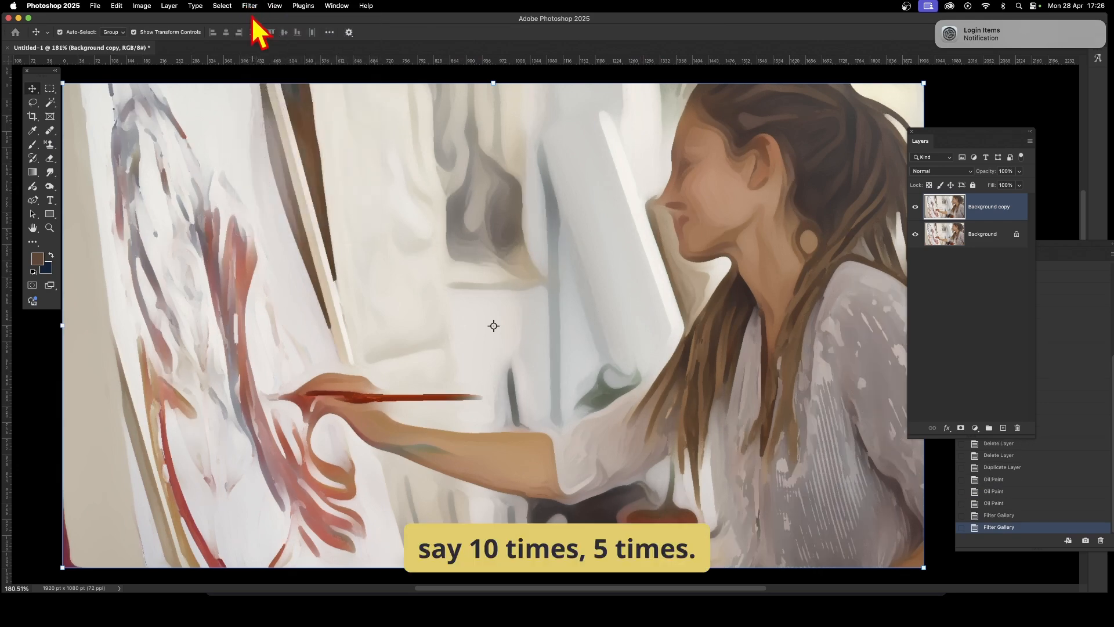
pyautogui.click(251, 6)
pyautogui.click(255, 19)
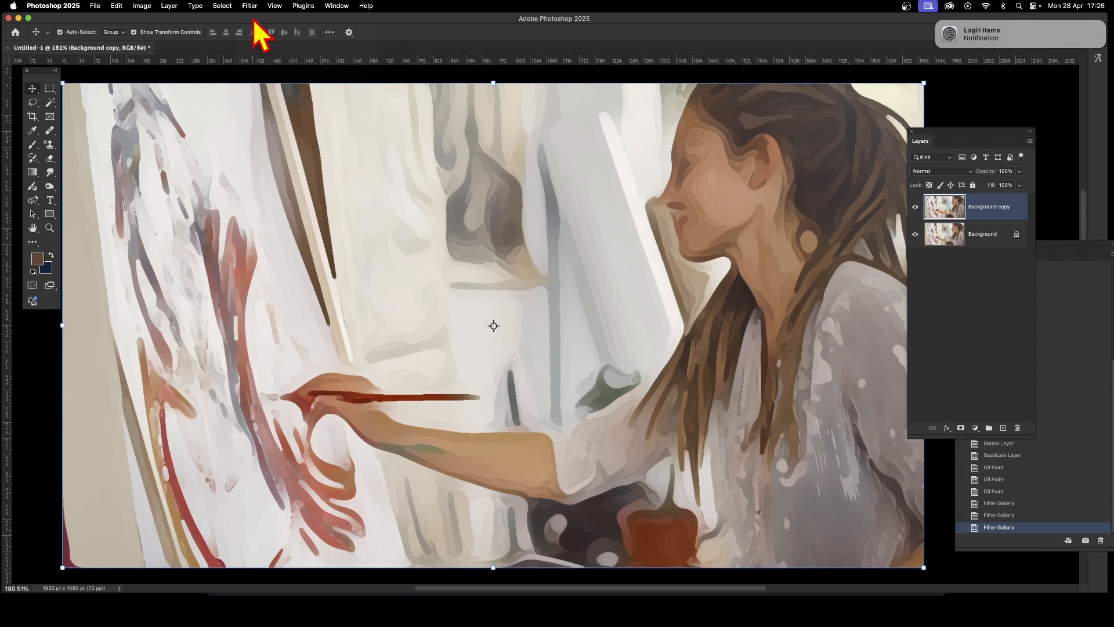
pyautogui.click(254, 7)
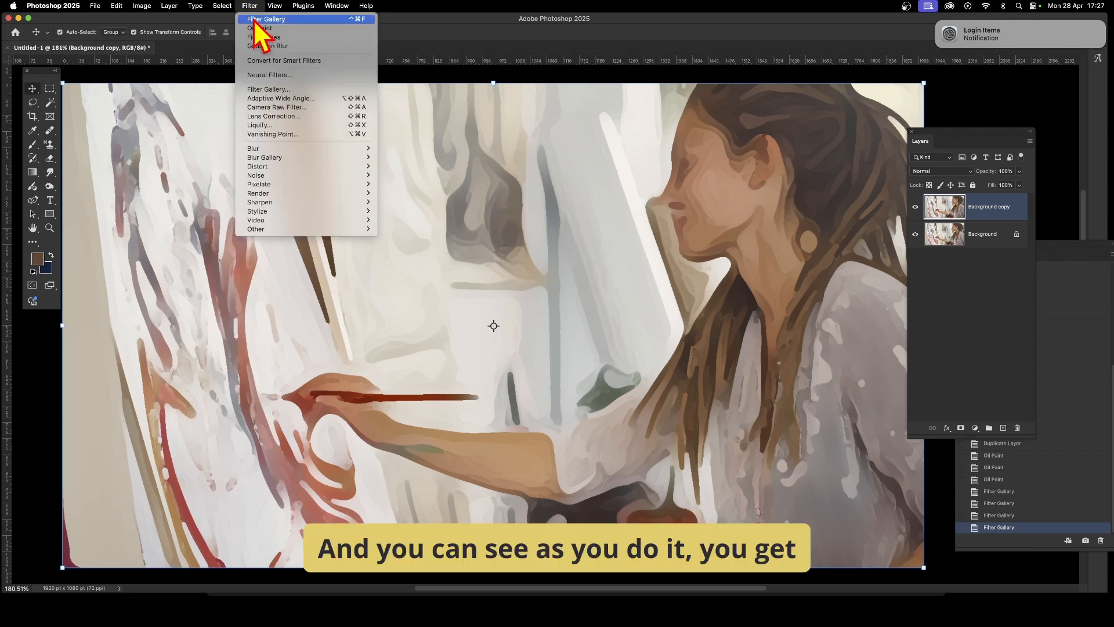
pyautogui.click(255, 20)
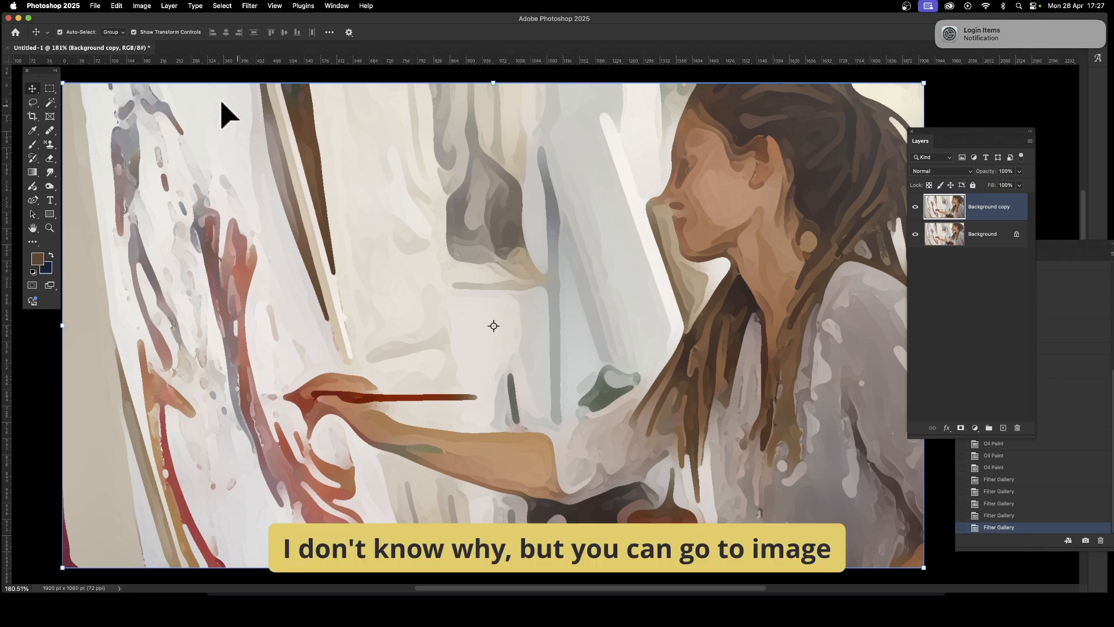
# - Apply a Vibrance adjustment to the copy with vibrance +25 and saturation +20
pyautogui.click(143, 6)
pyautogui.moveTo(140, 36)
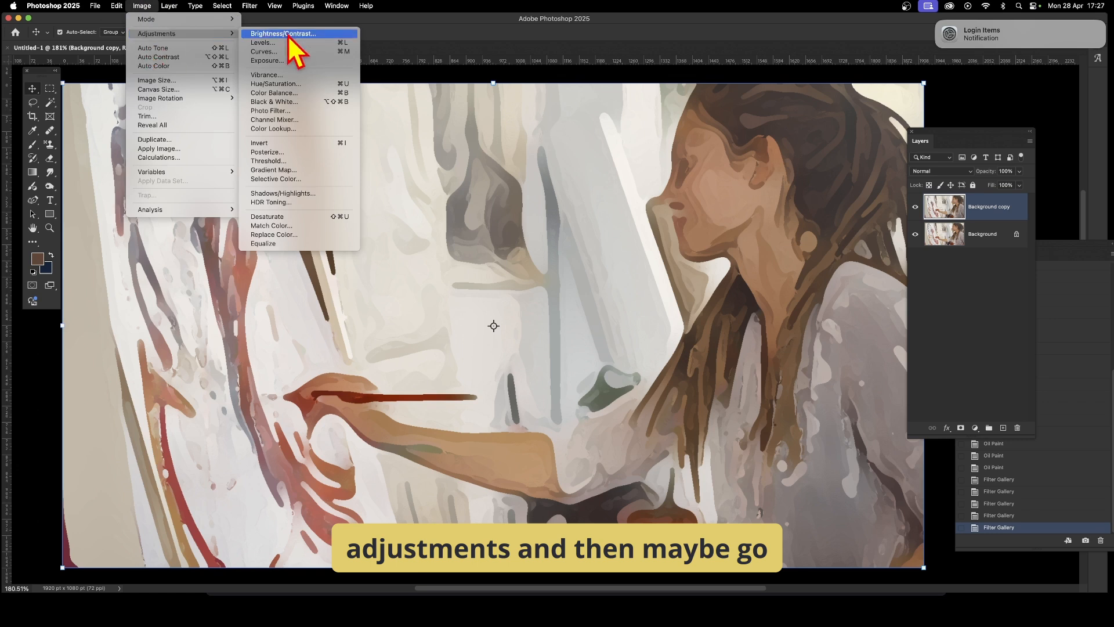
pyautogui.click(284, 79)
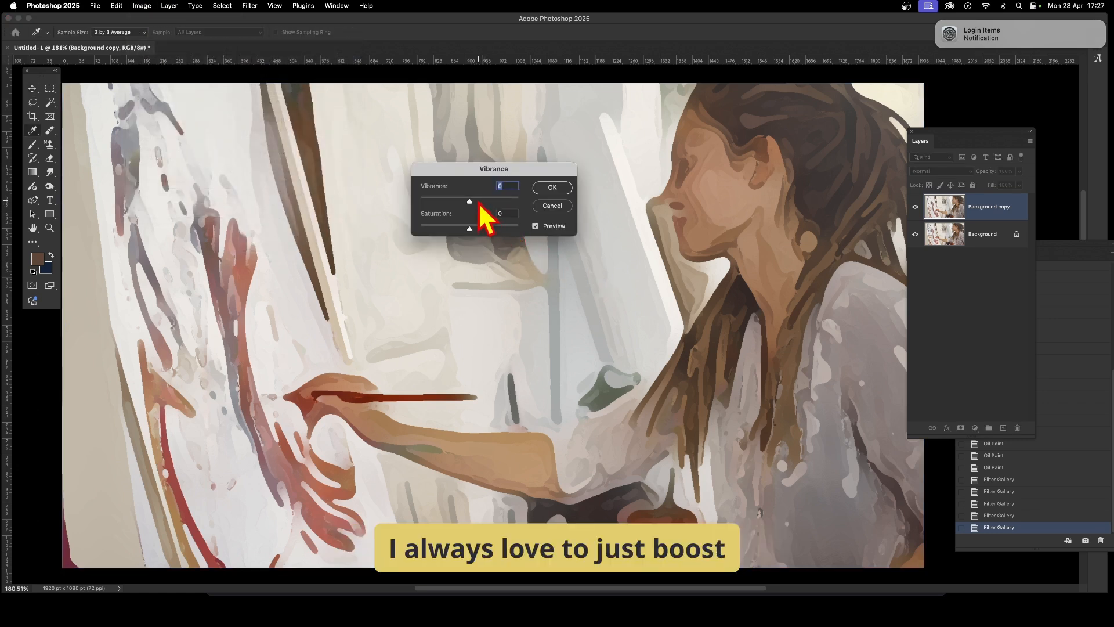
pyautogui.moveTo(478, 227); pyautogui.dragTo(485, 229)
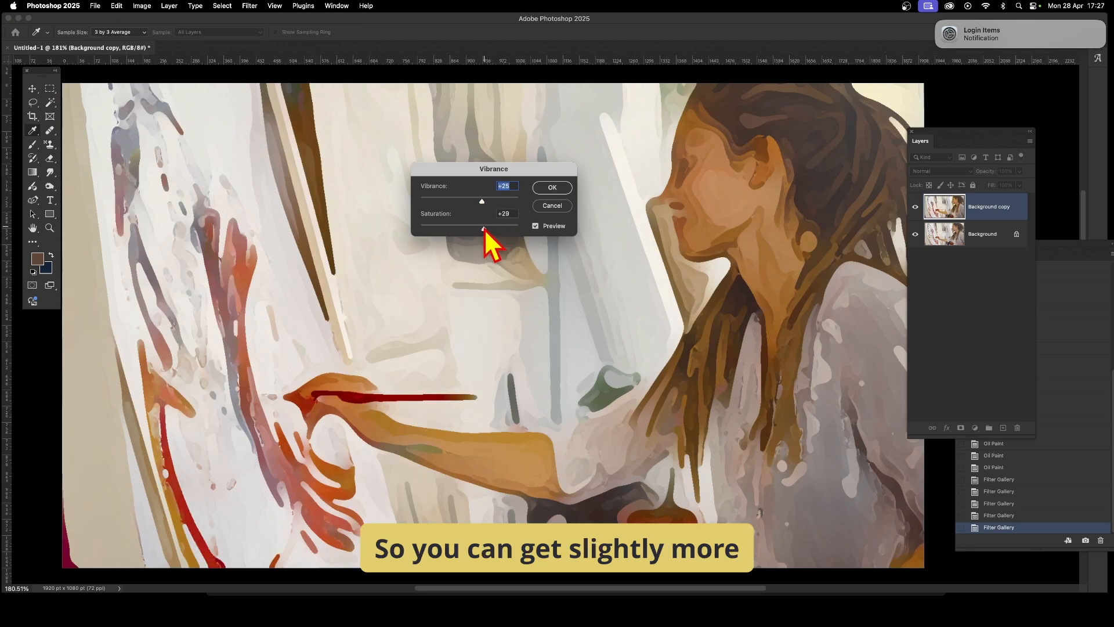
pyautogui.click(553, 189)
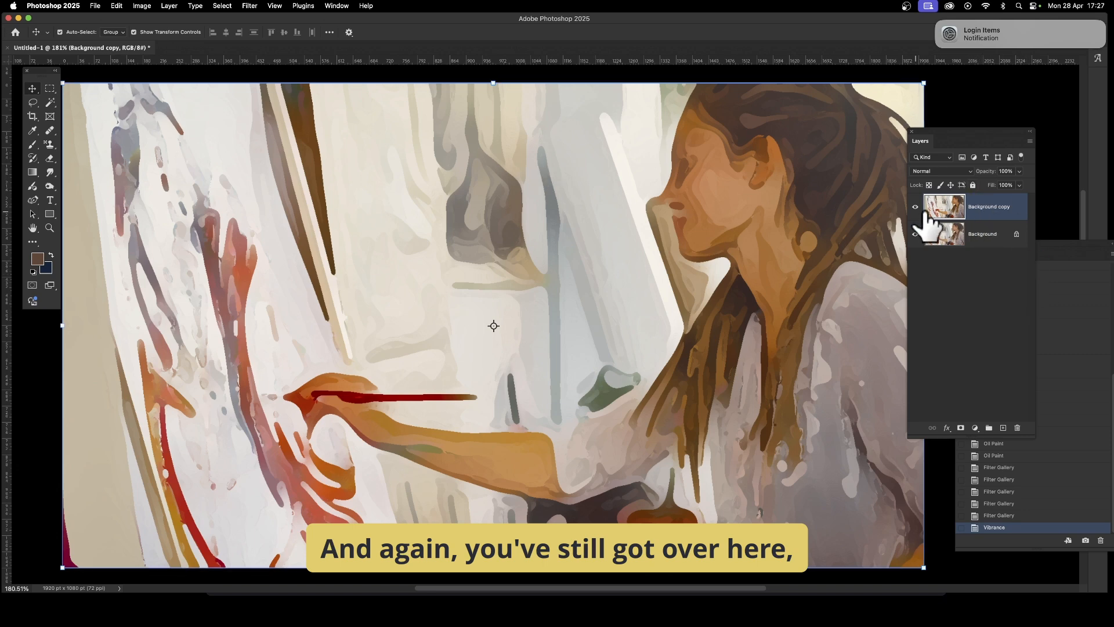
# - Delete the filtered Background copy layer
pyautogui.click(942, 174)
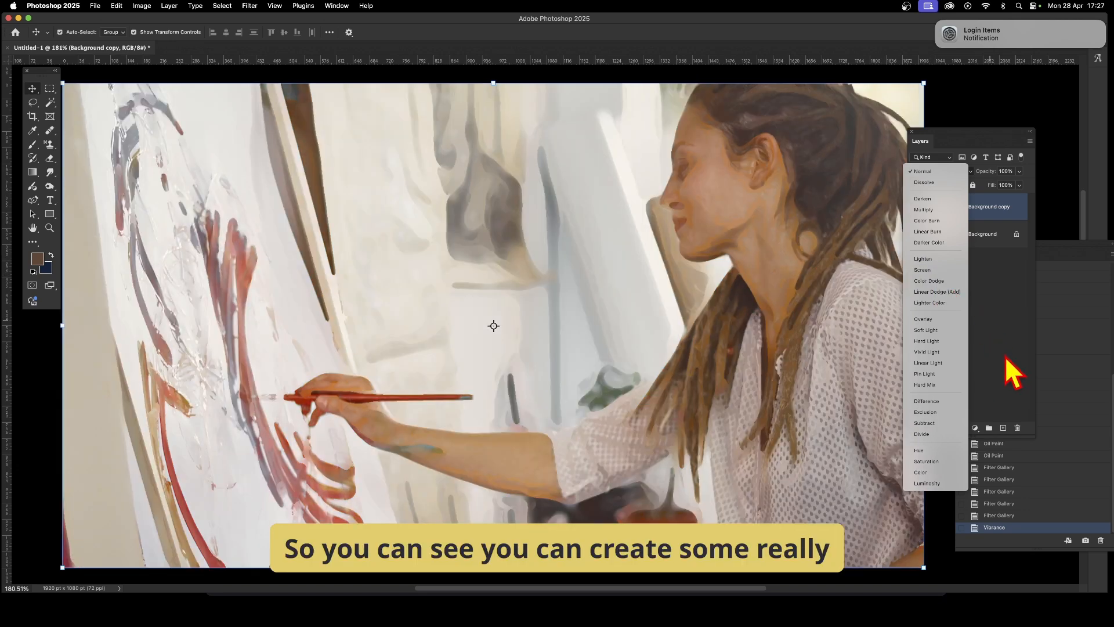
pyautogui.click(1028, 355)
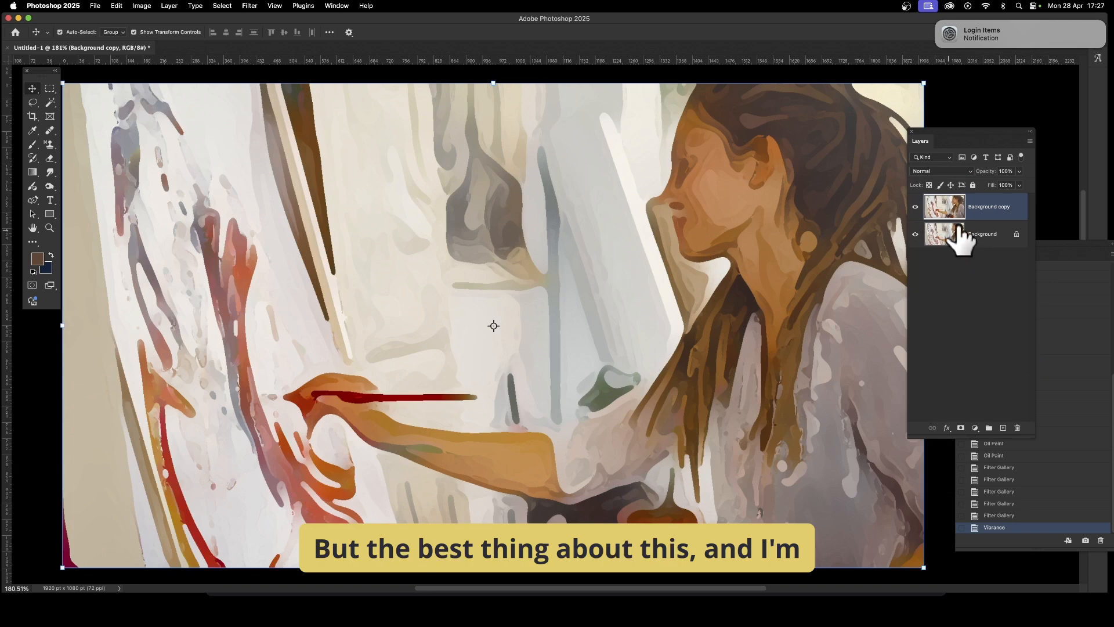
pyautogui.press('Delete')
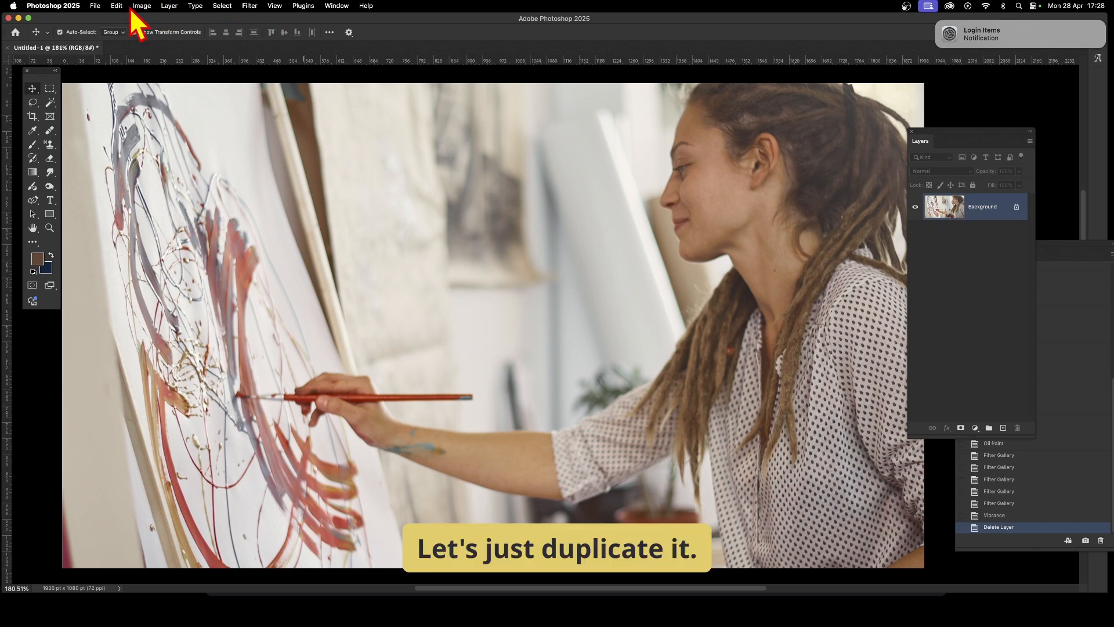
# - Duplicate the Background layer
pyautogui.click(169, 6)
pyautogui.click(174, 42)
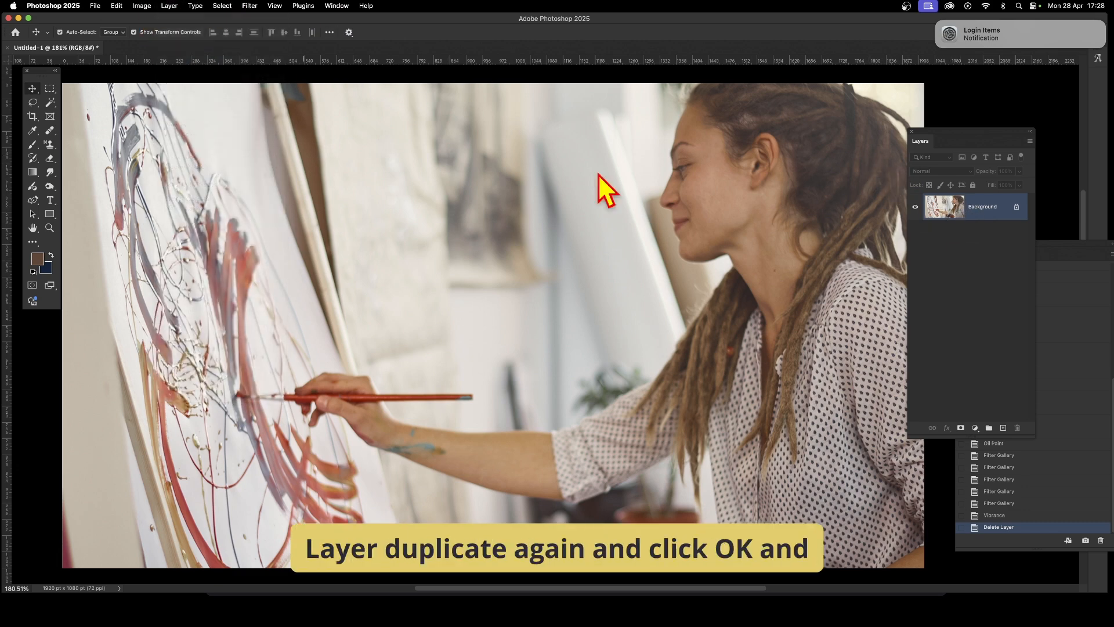
pyautogui.click(566, 182)
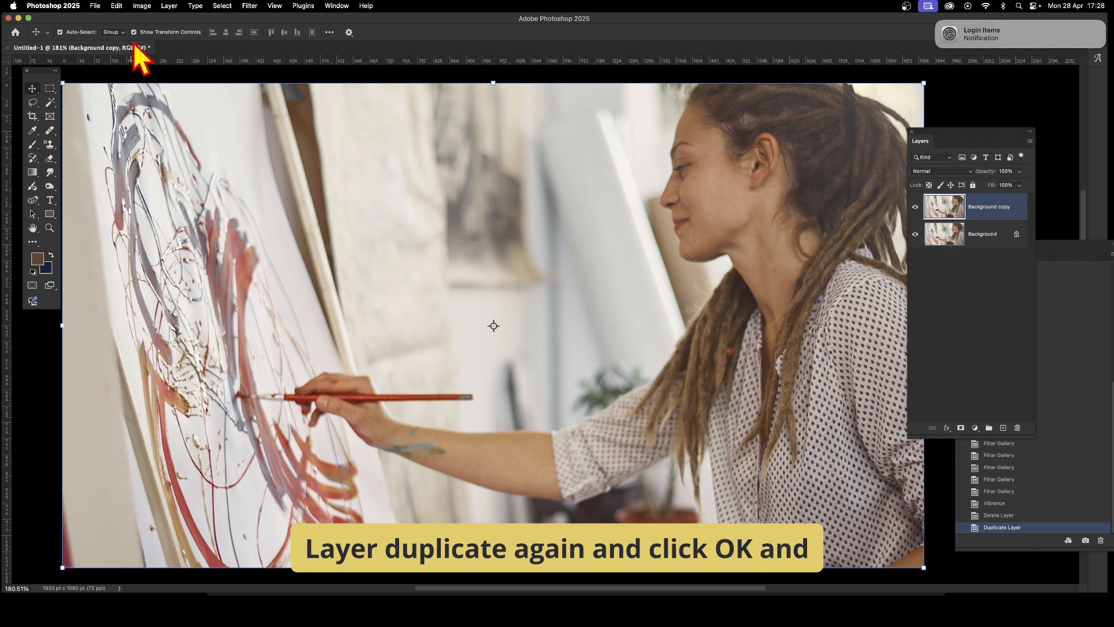
# - Convert the Background copy layer to a smart object
pyautogui.click(141, 5)
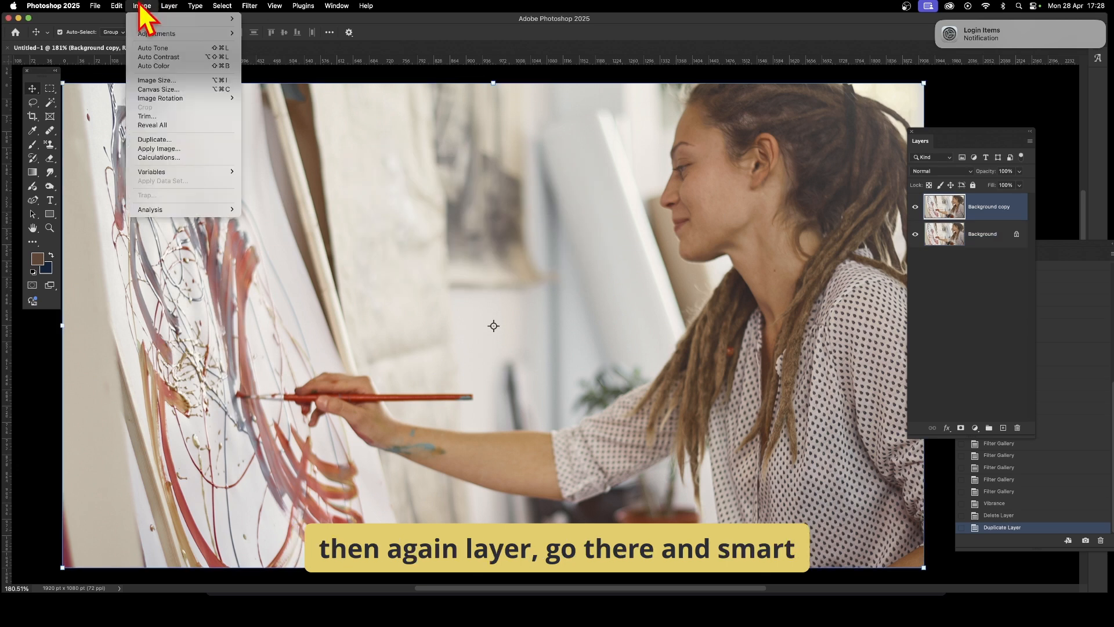
pyautogui.moveTo(172, 6)
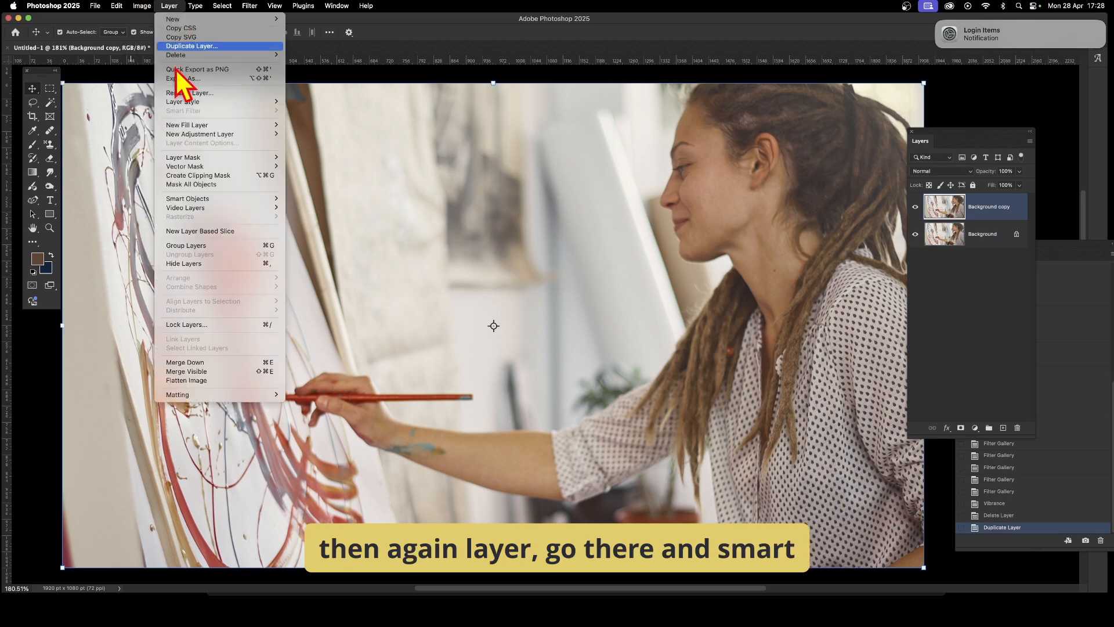
pyautogui.moveTo(206, 201)
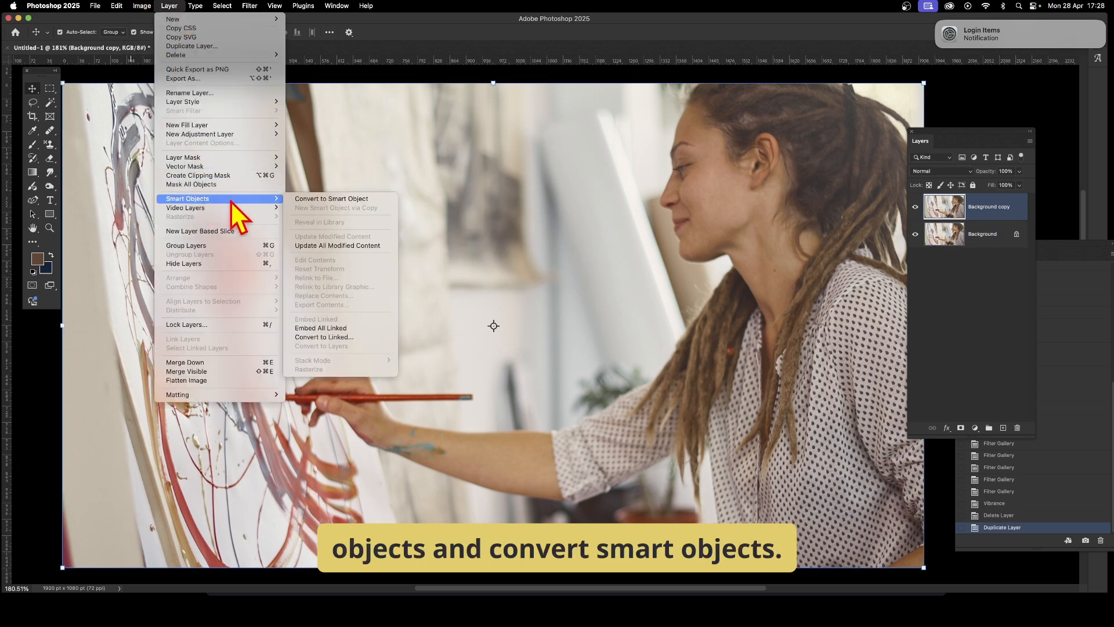
pyautogui.click(330, 199)
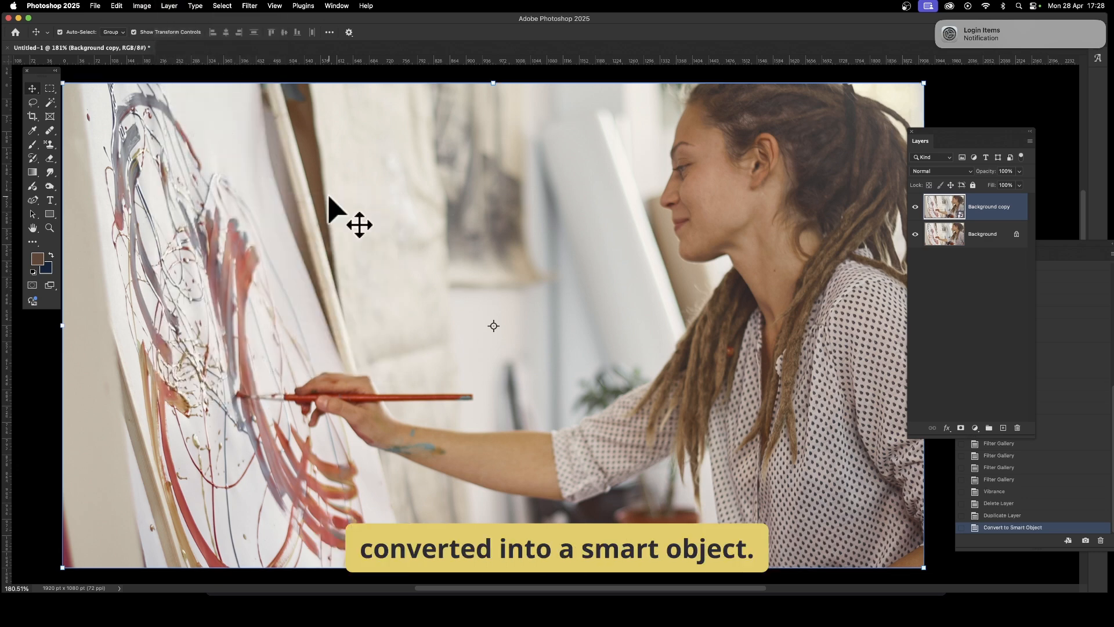
# - Apply the Dry Brush Filter Gallery effect as a smart filter with size 10, detail 7 and texture 2
pyautogui.click(250, 6)
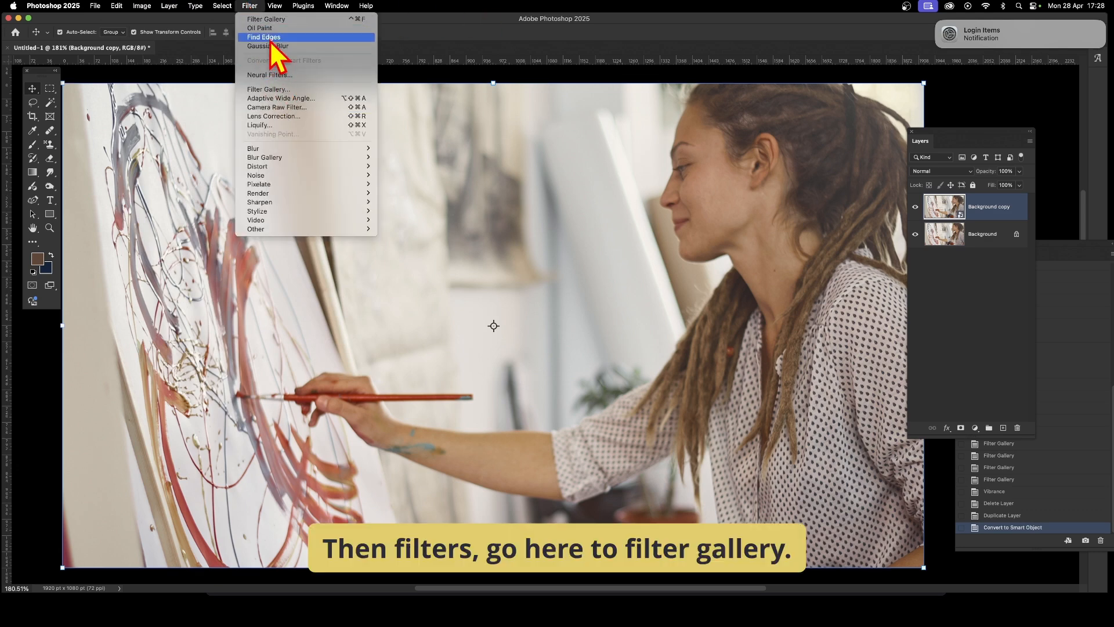
pyautogui.click(269, 20)
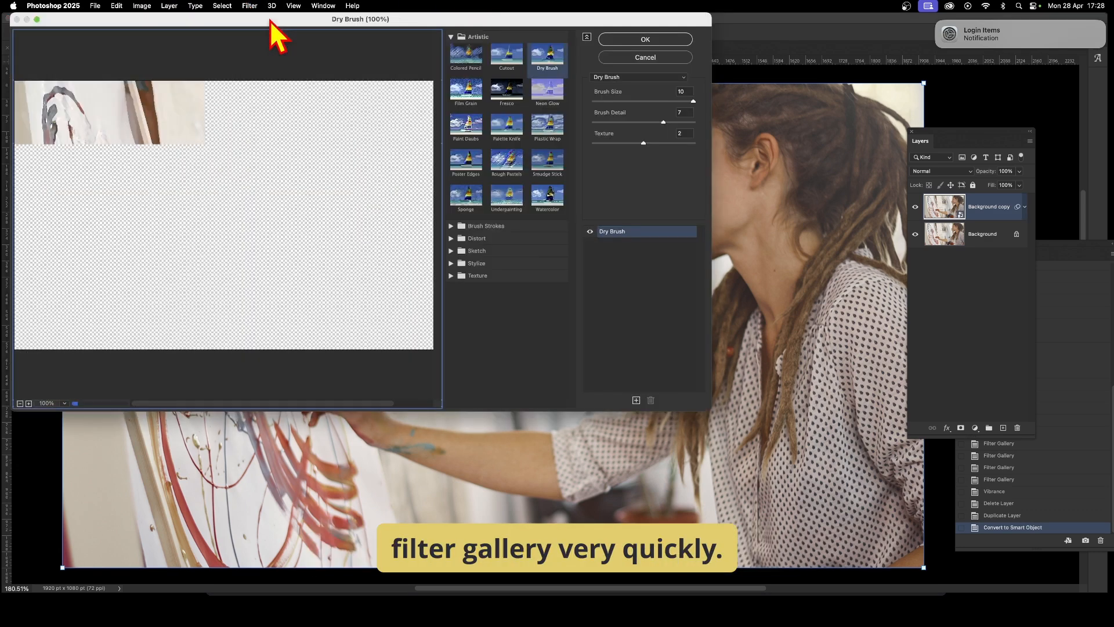
pyautogui.click(649, 41)
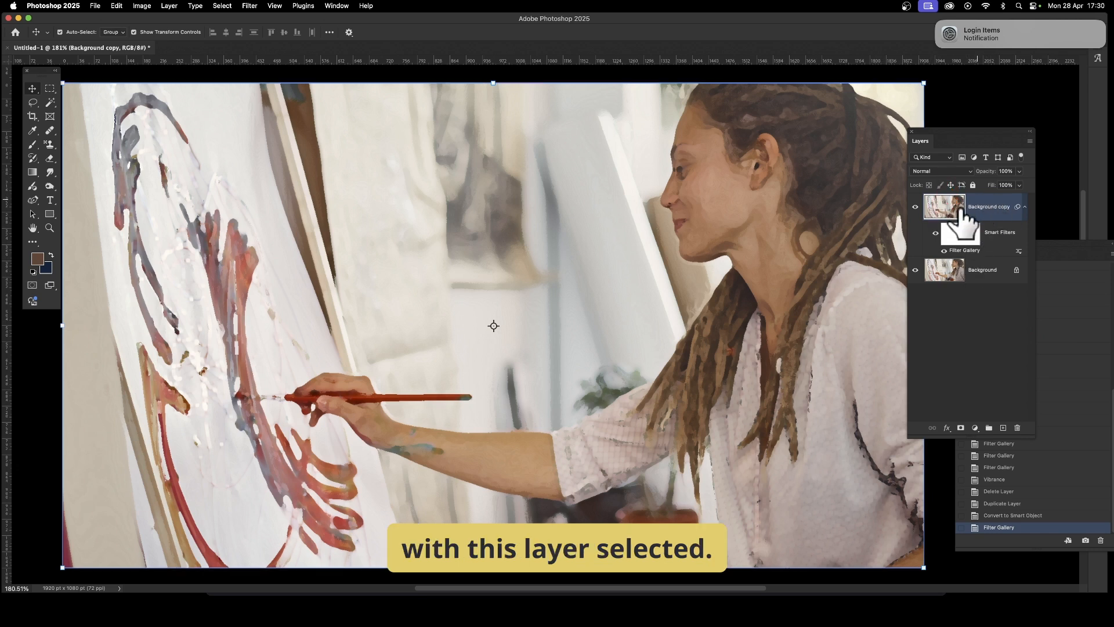
# - Add a second Dry Brush smart filter and duplicate the filter effect to stack four Filter Gallery entries
pyautogui.click(250, 5)
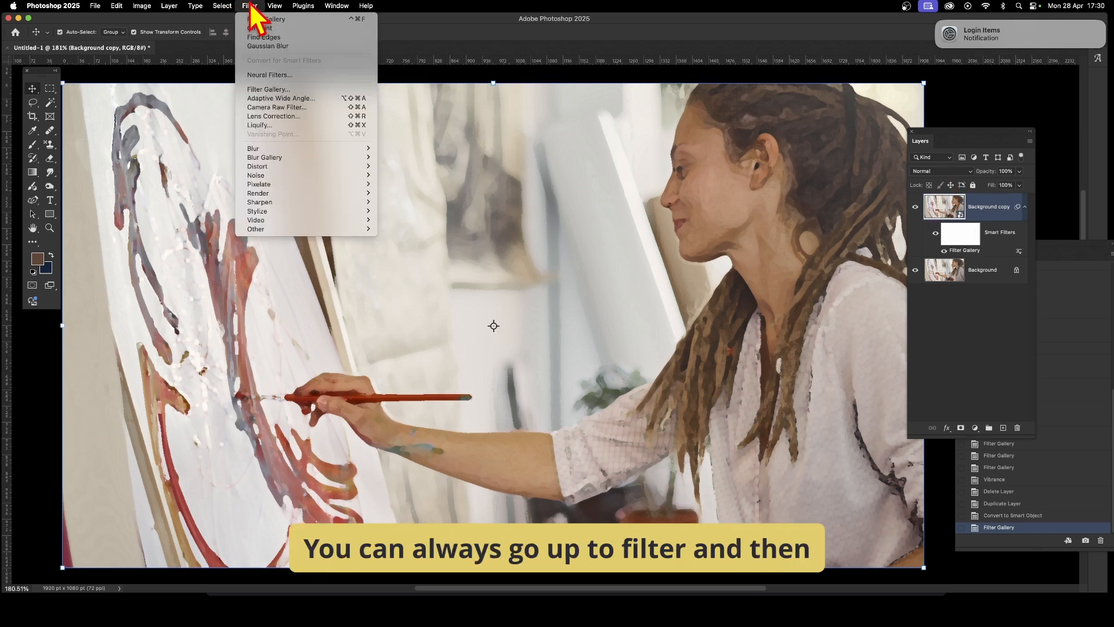
pyautogui.click(253, 22)
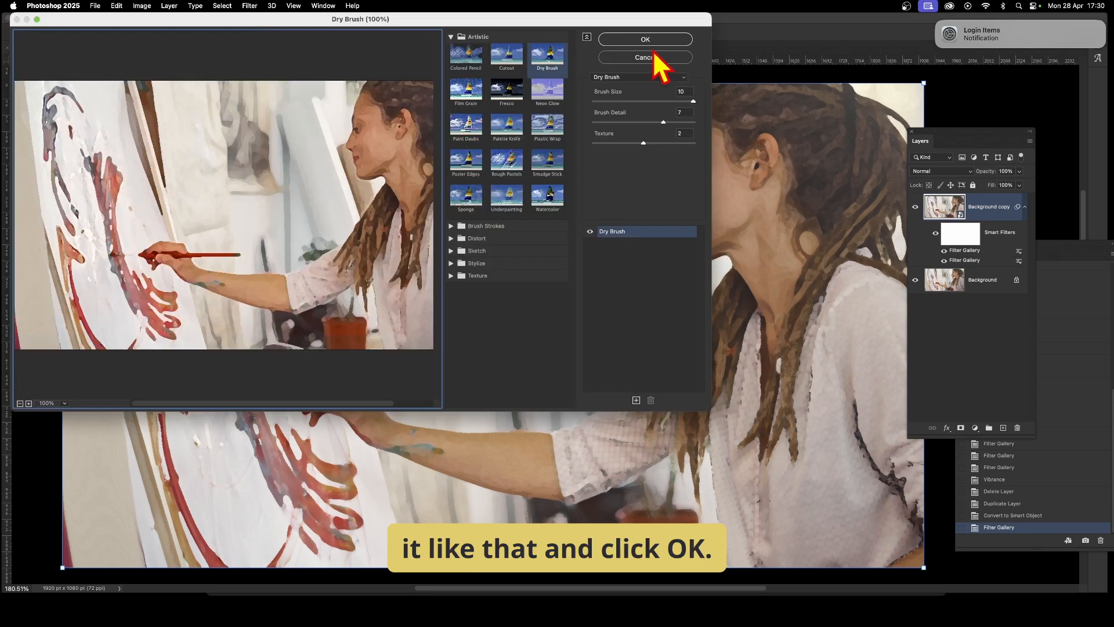
pyautogui.click(642, 44)
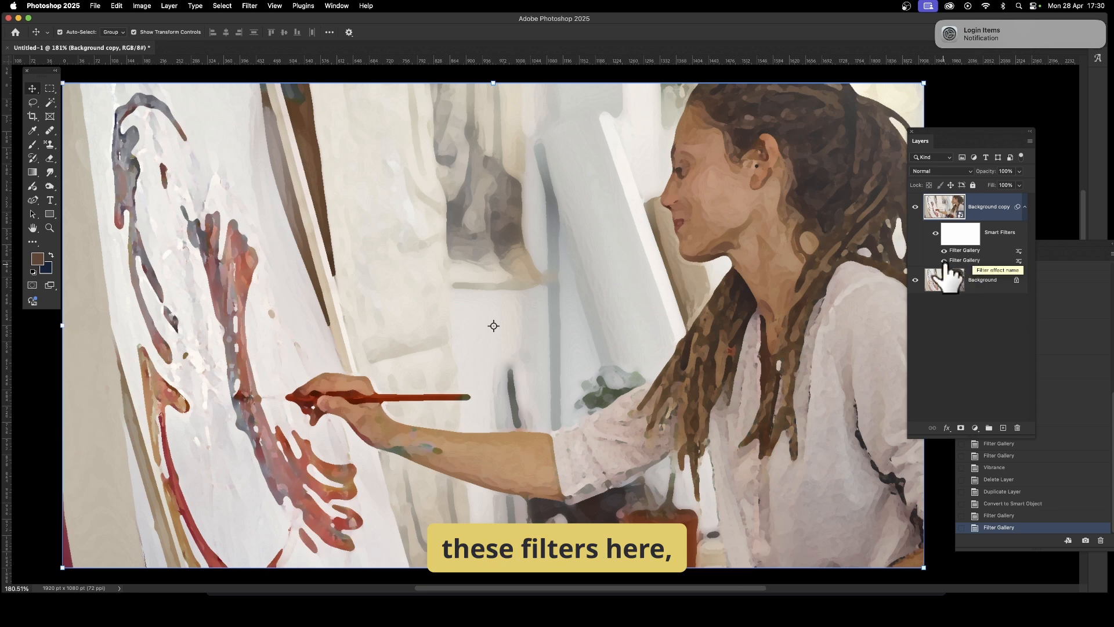
pyautogui.moveTo(966, 260)
pyautogui.mouseDown()
pyautogui.moveTo(972, 275)
pyautogui.moveTo(977, 264)
pyautogui.moveTo(964, 261)
pyautogui.mouseUp()
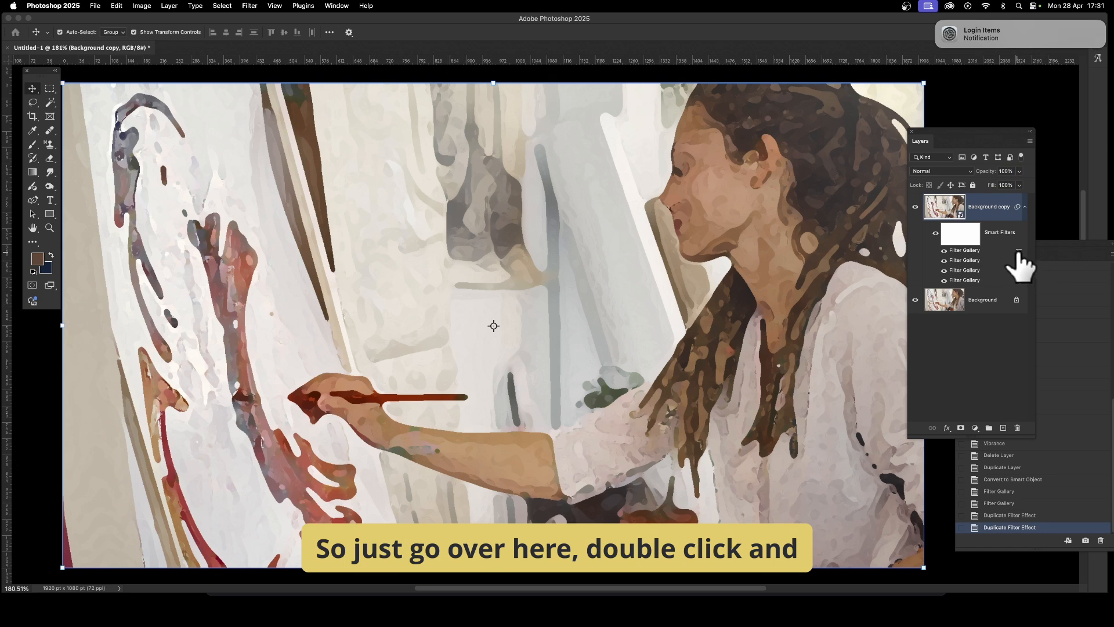
# - Open the top Filter Gallery smart filter's blending options and set its mode to Screen
pyautogui.doubleClick(1019, 251)
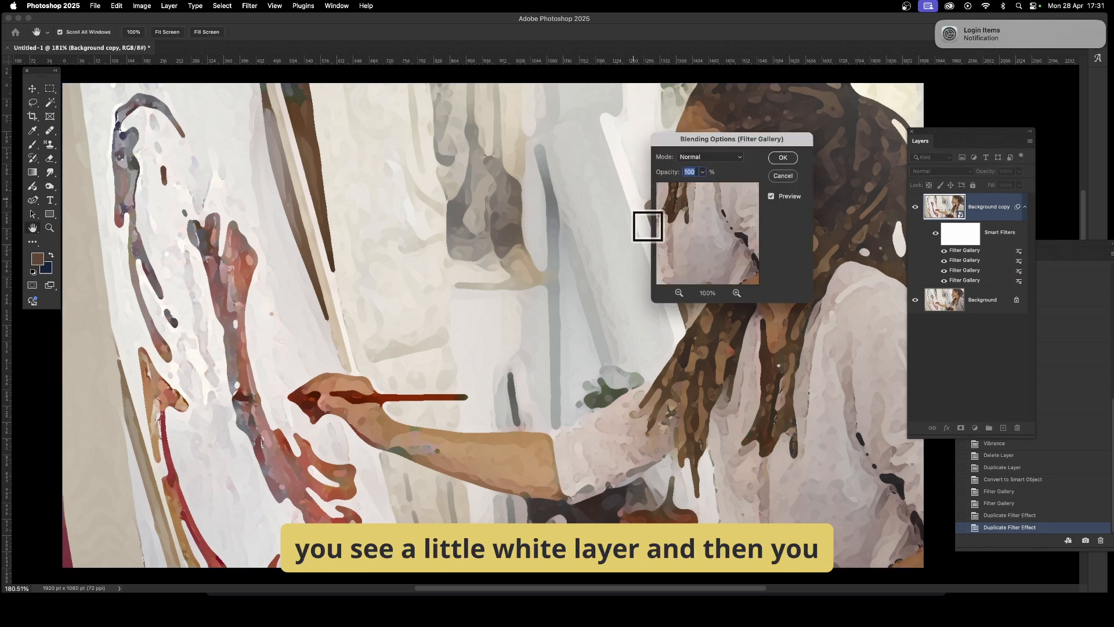
pyautogui.moveTo(697, 141); pyautogui.dragTo(710, 158)
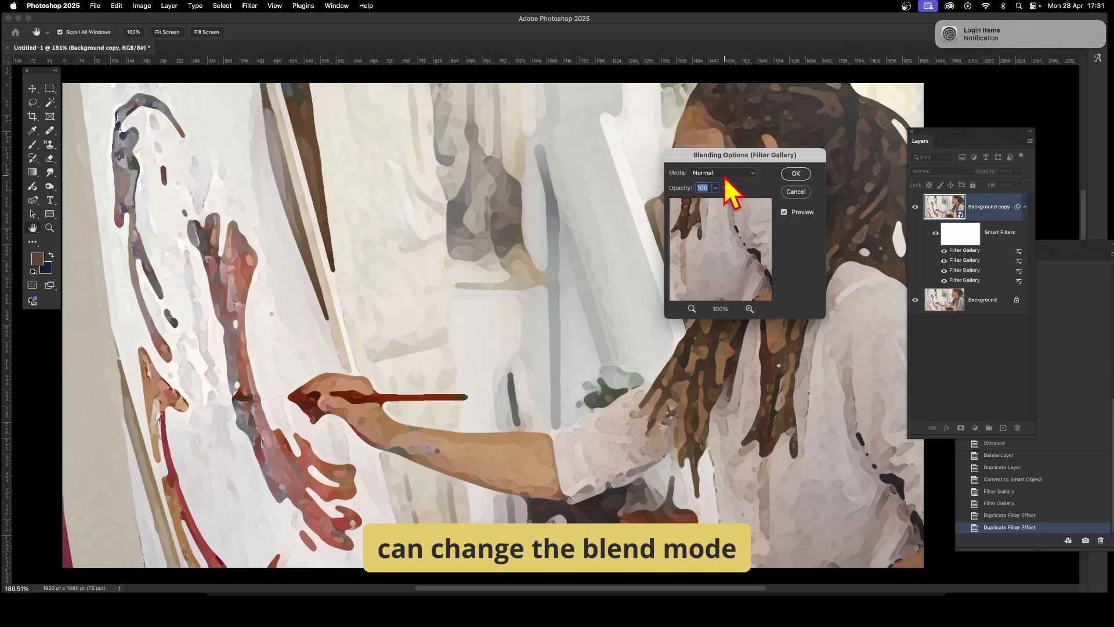
pyautogui.click(725, 174)
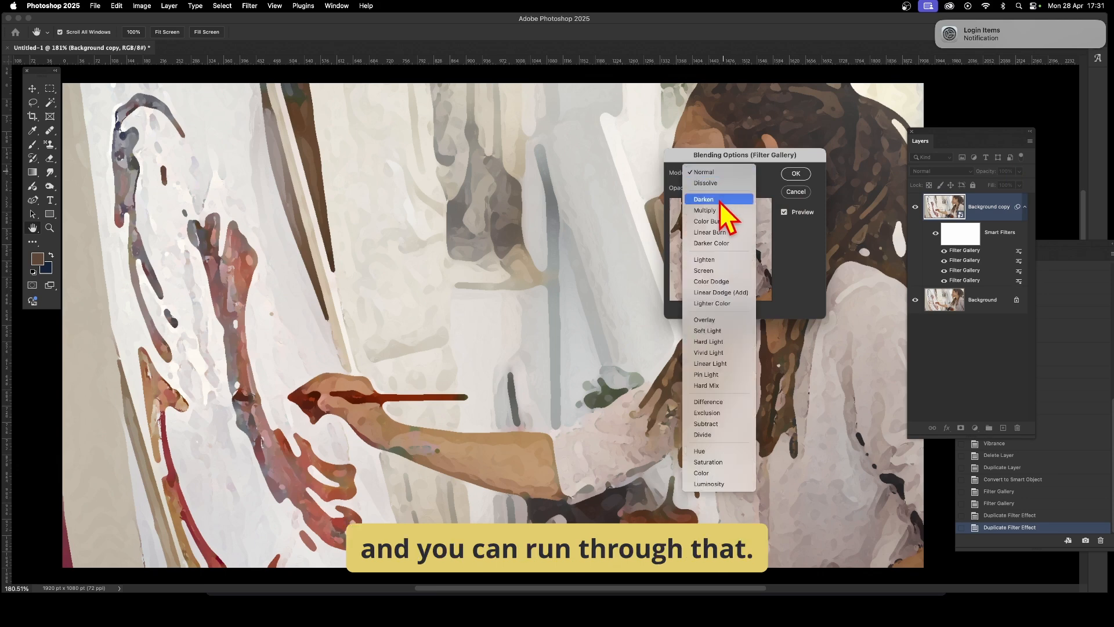
pyautogui.click(720, 199)
pyautogui.click(720, 174)
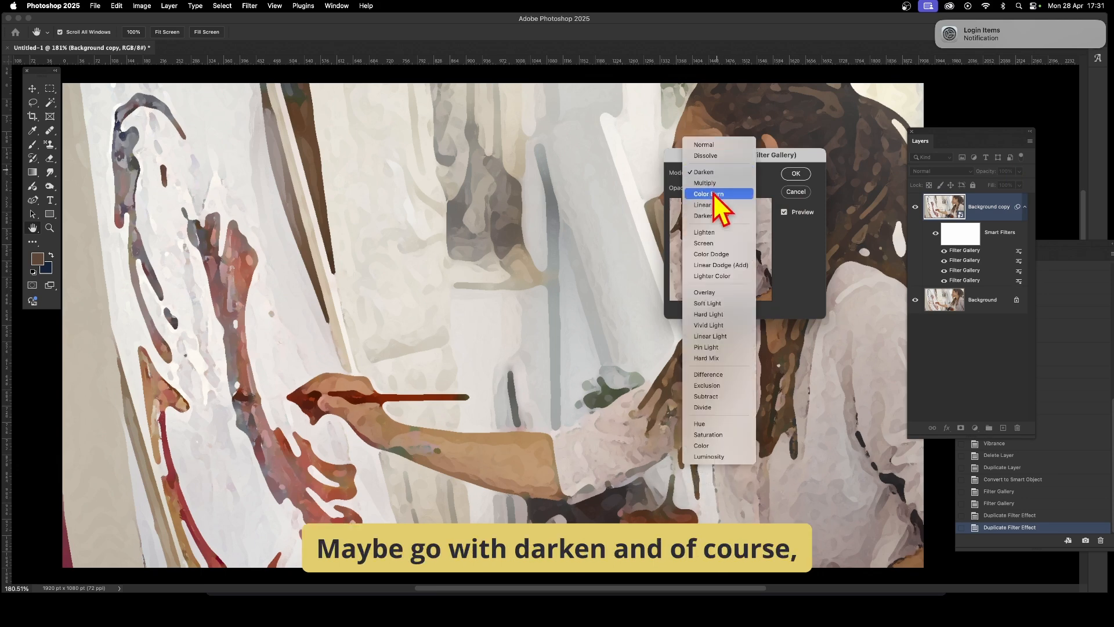
pyautogui.click(717, 194)
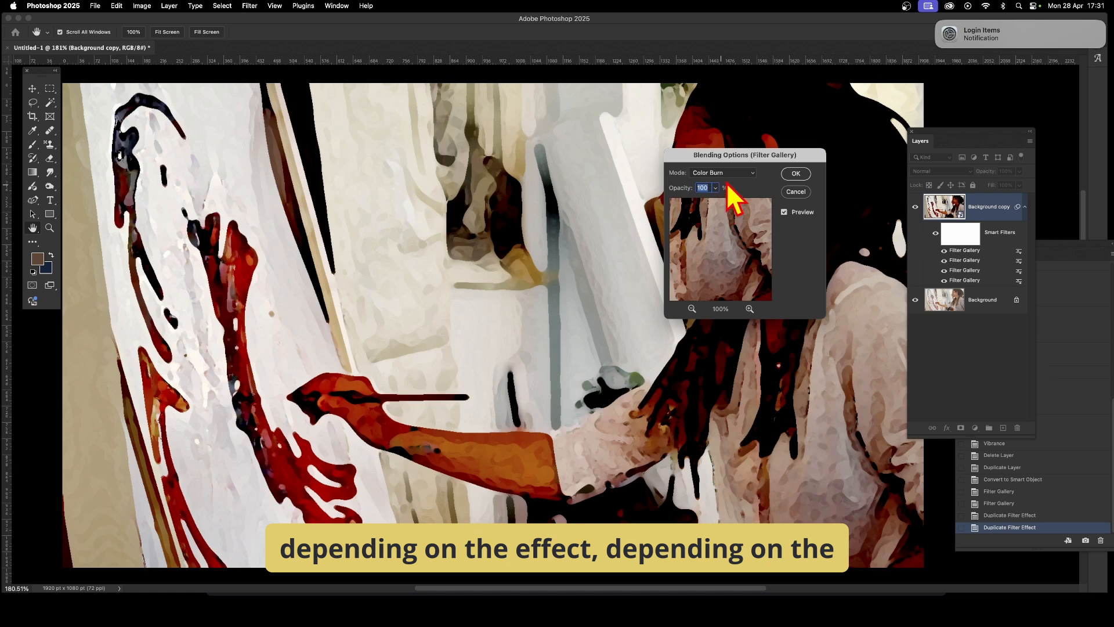
pyautogui.moveTo(699, 155); pyautogui.dragTo(748, 247)
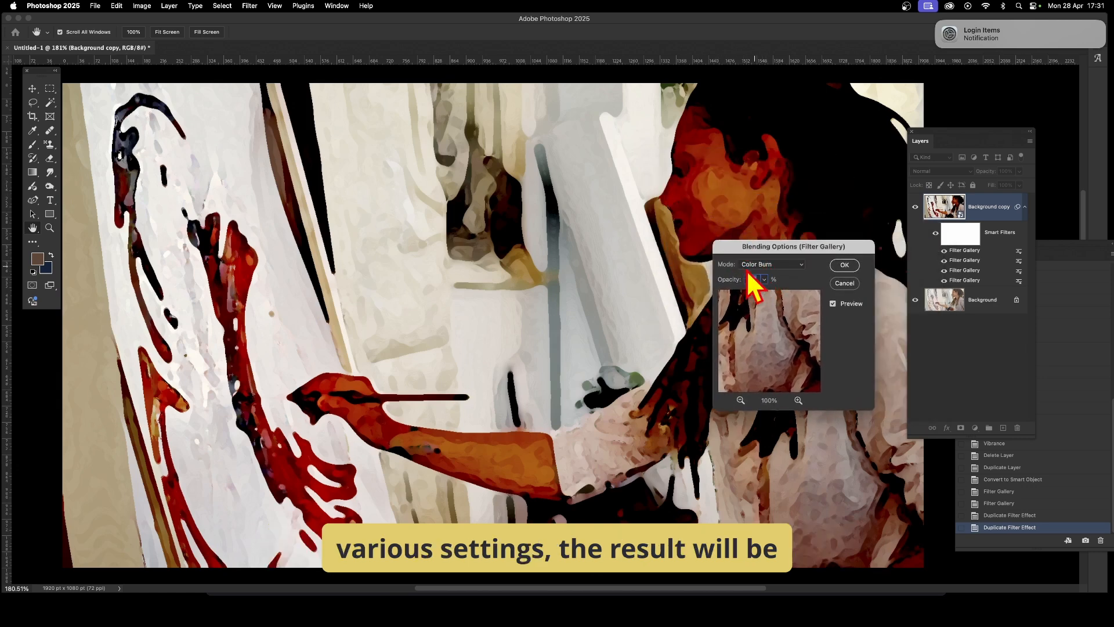
pyautogui.click(778, 264)
pyautogui.click(769, 303)
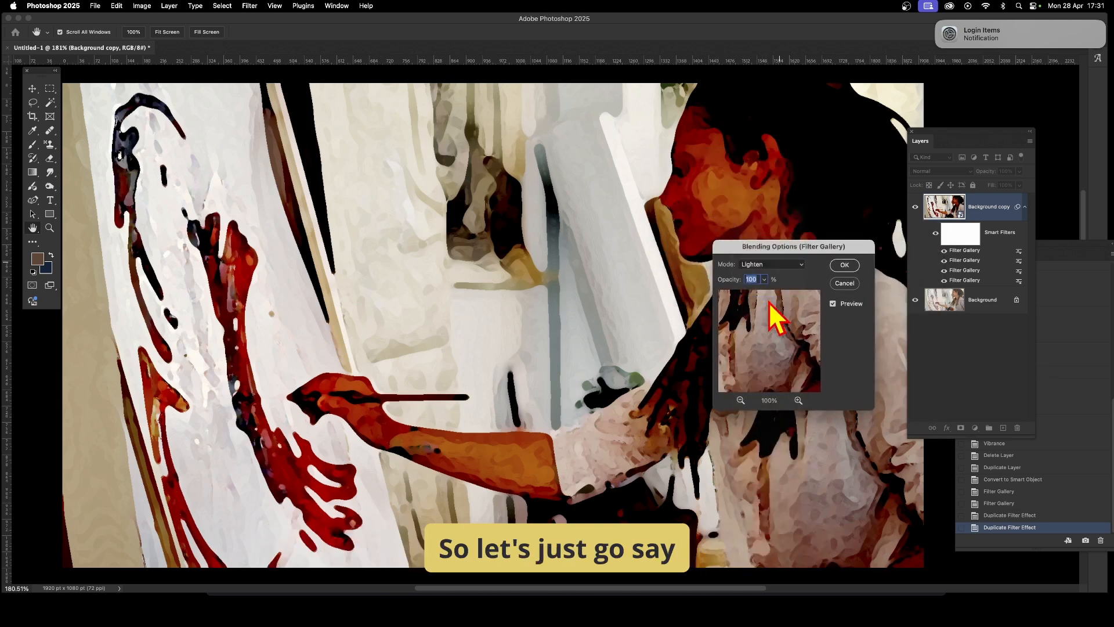
pyautogui.click(770, 265)
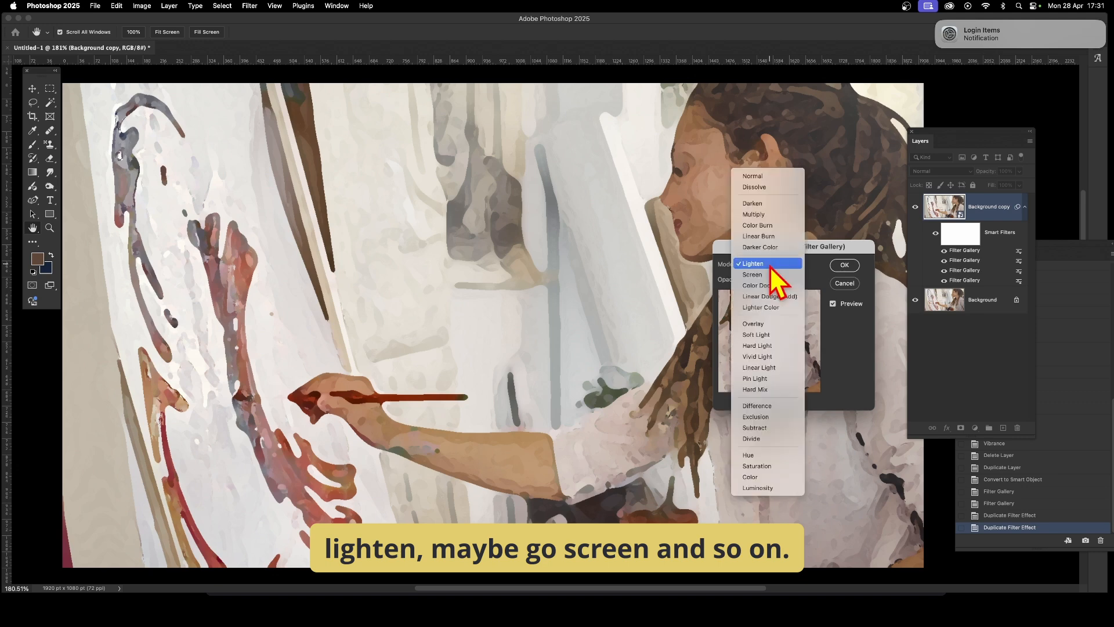
pyautogui.click(765, 278)
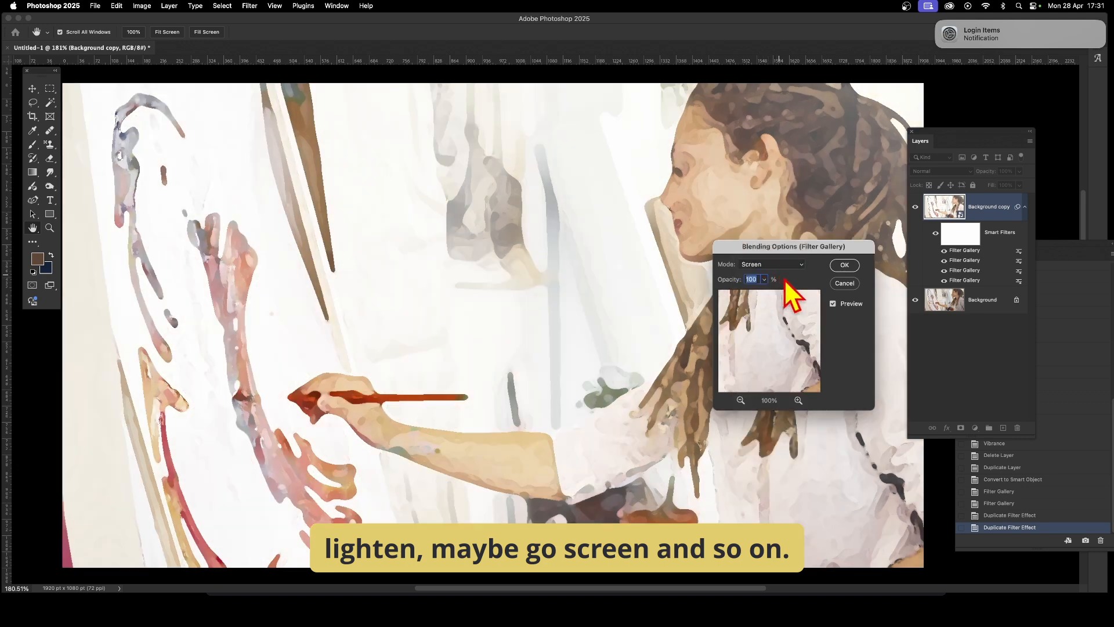
pyautogui.click(844, 266)
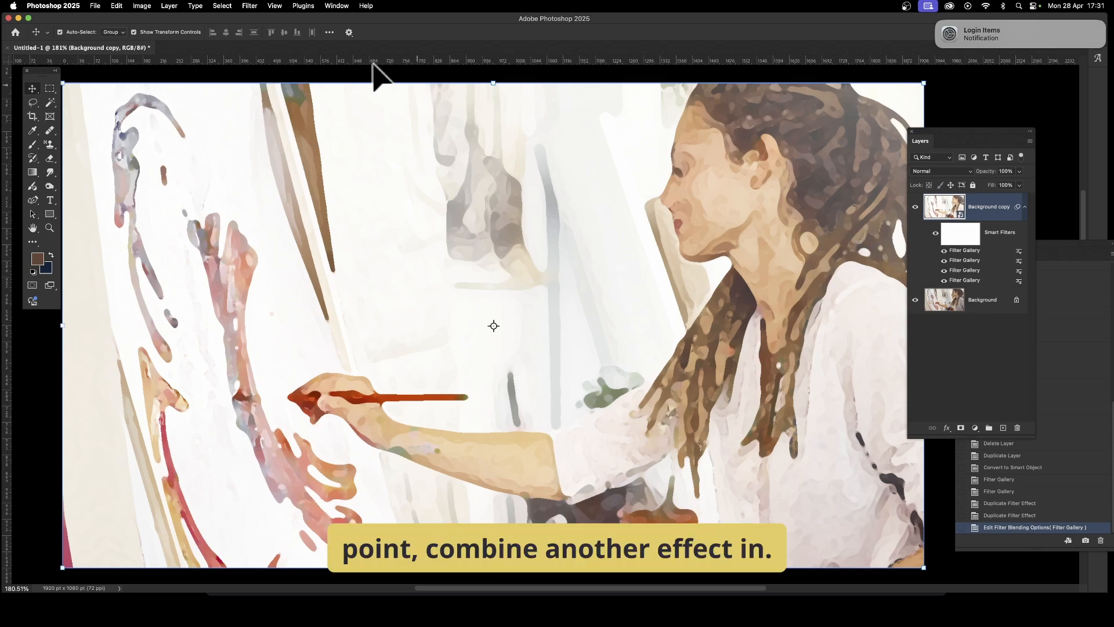
# - Apply a Gaussian Blur smart filter to the Background copy layer and try to move it below the Filter Gallery entries
pyautogui.click(250, 6)
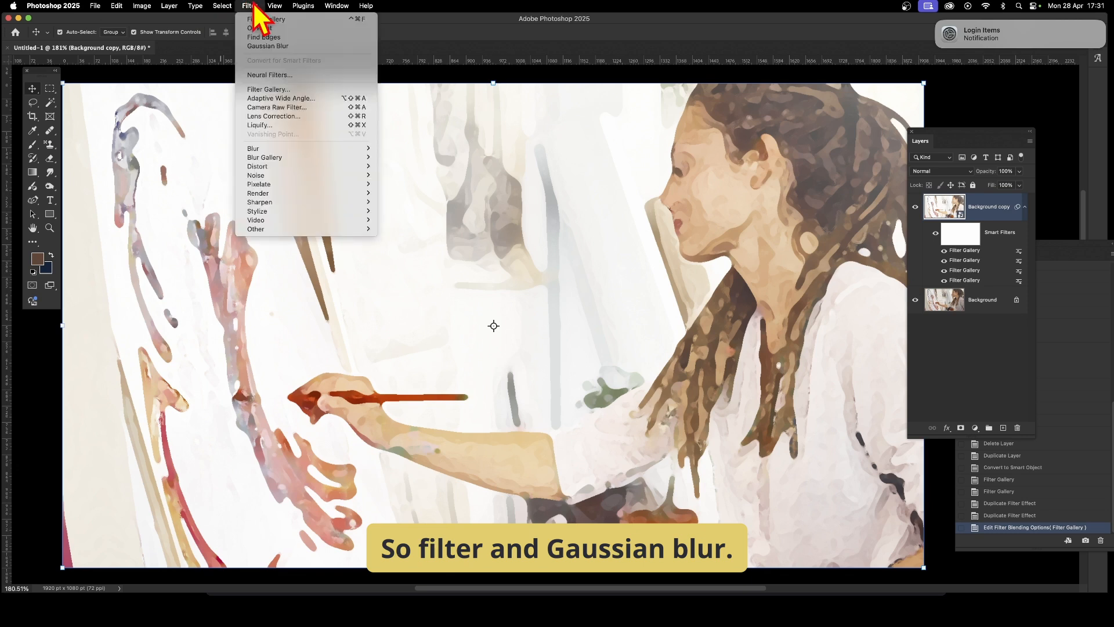
pyautogui.click(264, 46)
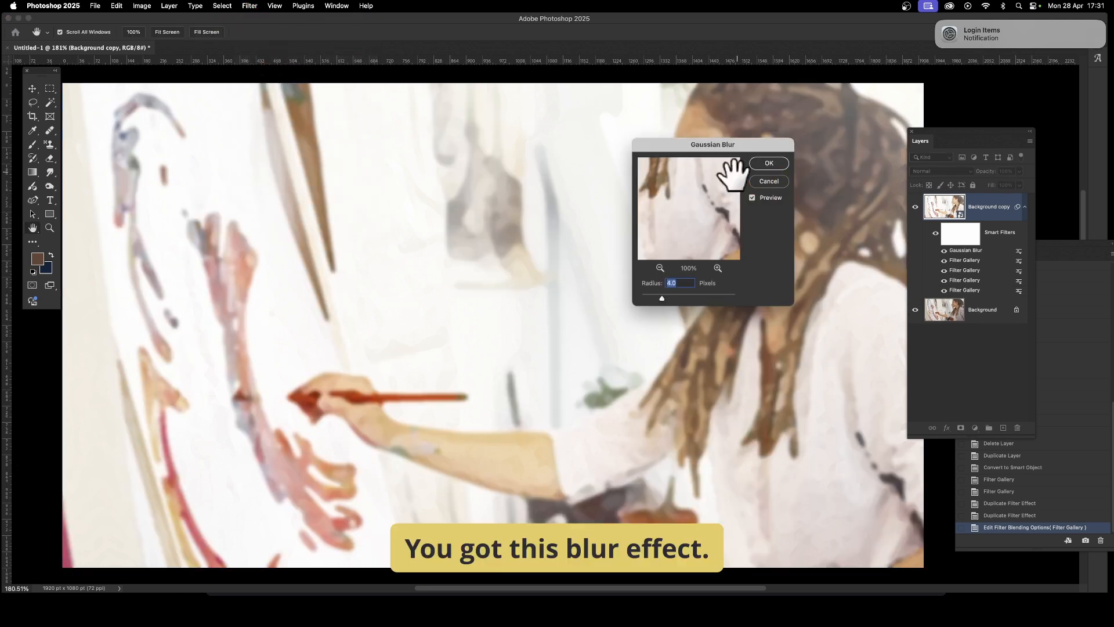
pyautogui.click(681, 299)
pyautogui.moveTo(681, 299); pyautogui.dragTo(679, 298)
pyautogui.click(767, 164)
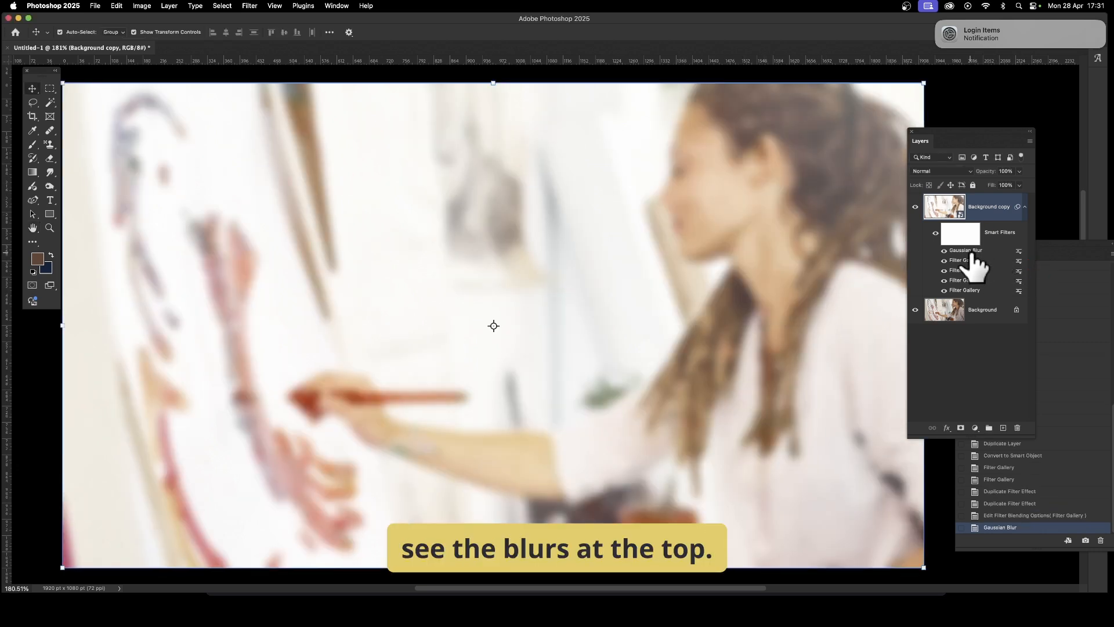
pyautogui.moveTo(980, 256); pyautogui.dragTo(976, 285)
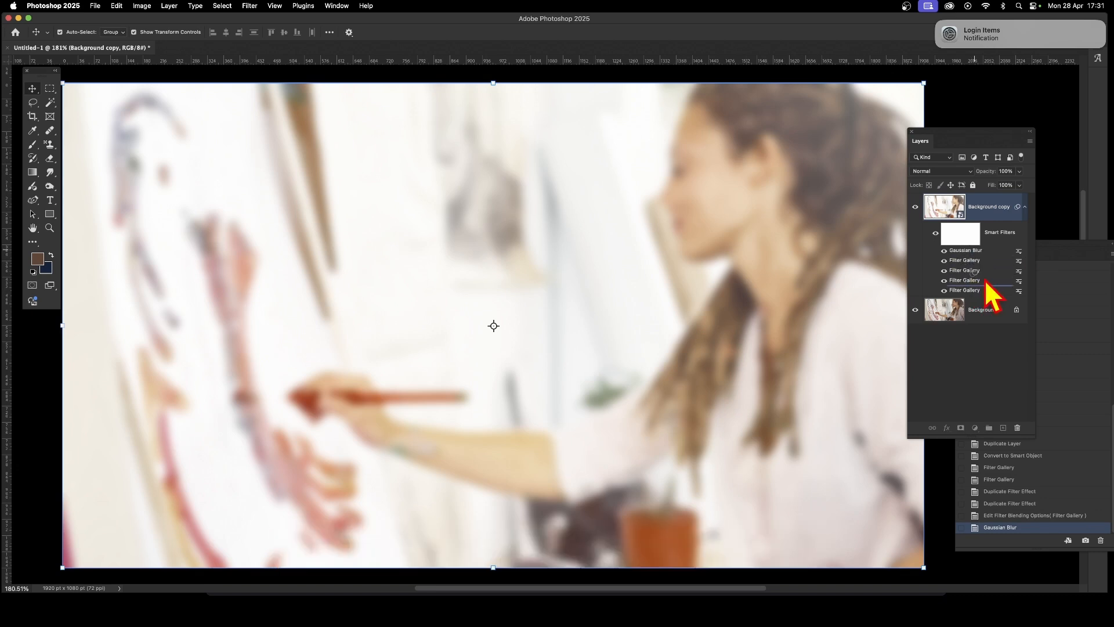